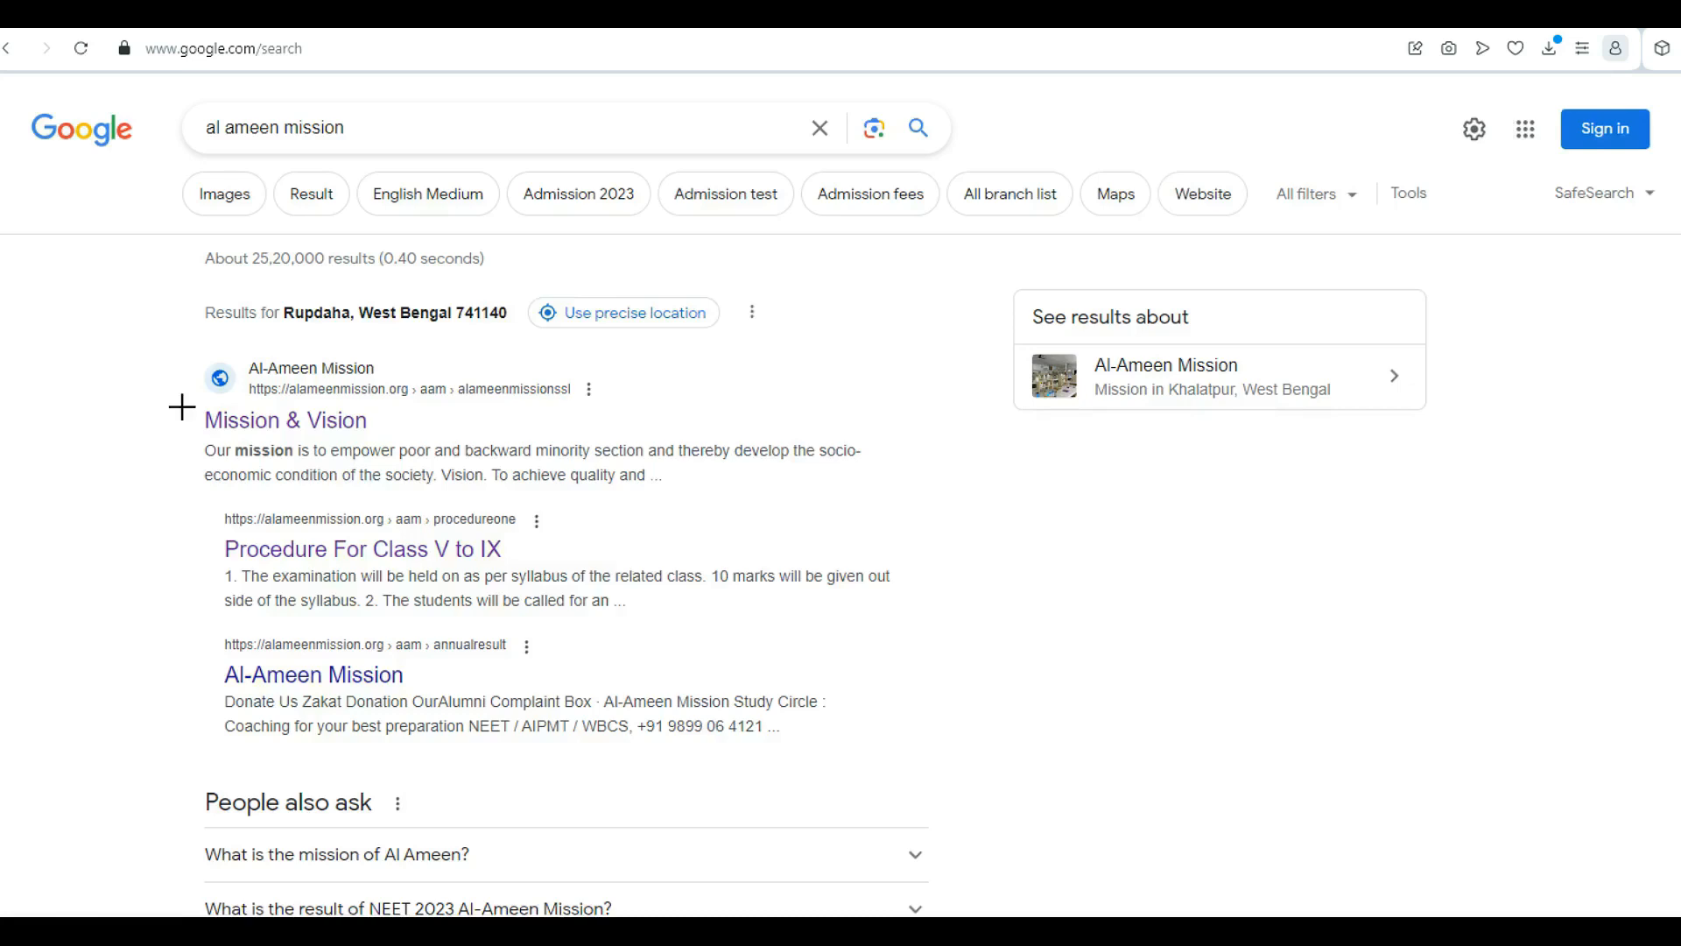
# Highlight the Al-Ameen Mission site link in the Google results for 'al ameen mission'
pyautogui.moveTo(182, 407); pyautogui.dragTo(384, 436)
# Open the Mission & Vision page, then the 'Online Application for Class V-IX(Bengali Medium):2024' link
pyautogui.click(240, 422)
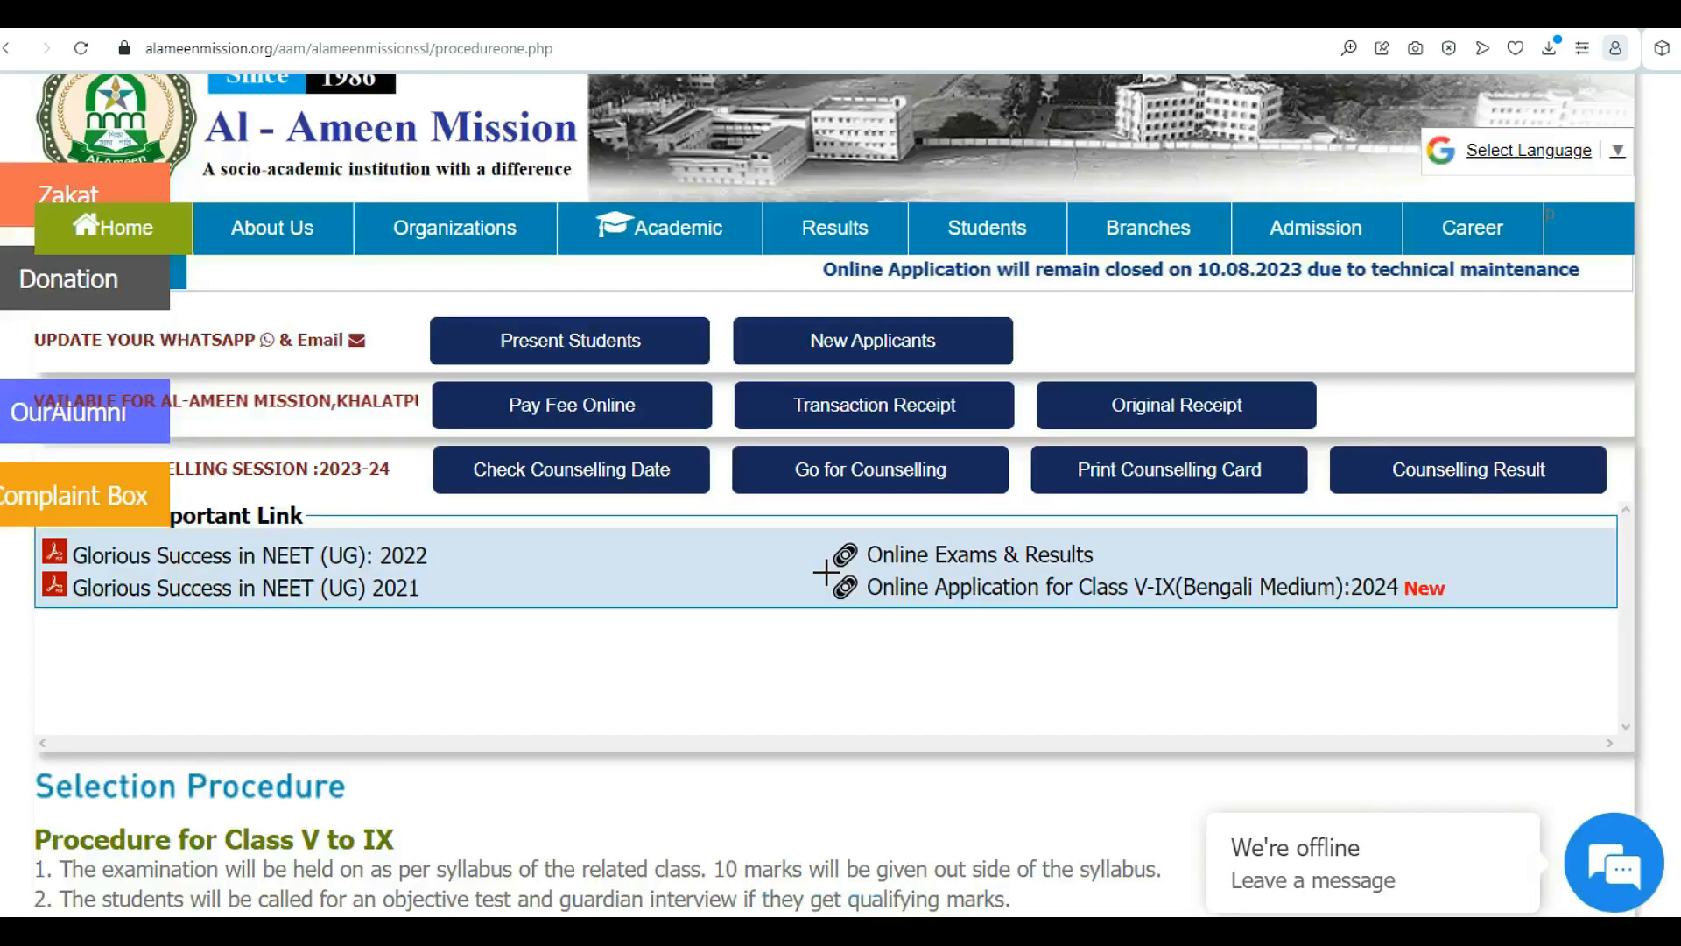
pyautogui.moveTo(826, 572)
pyautogui.mouseDown()
pyautogui.moveTo(1183, 614)
pyautogui.moveTo(1464, 614)
pyautogui.mouseUp()
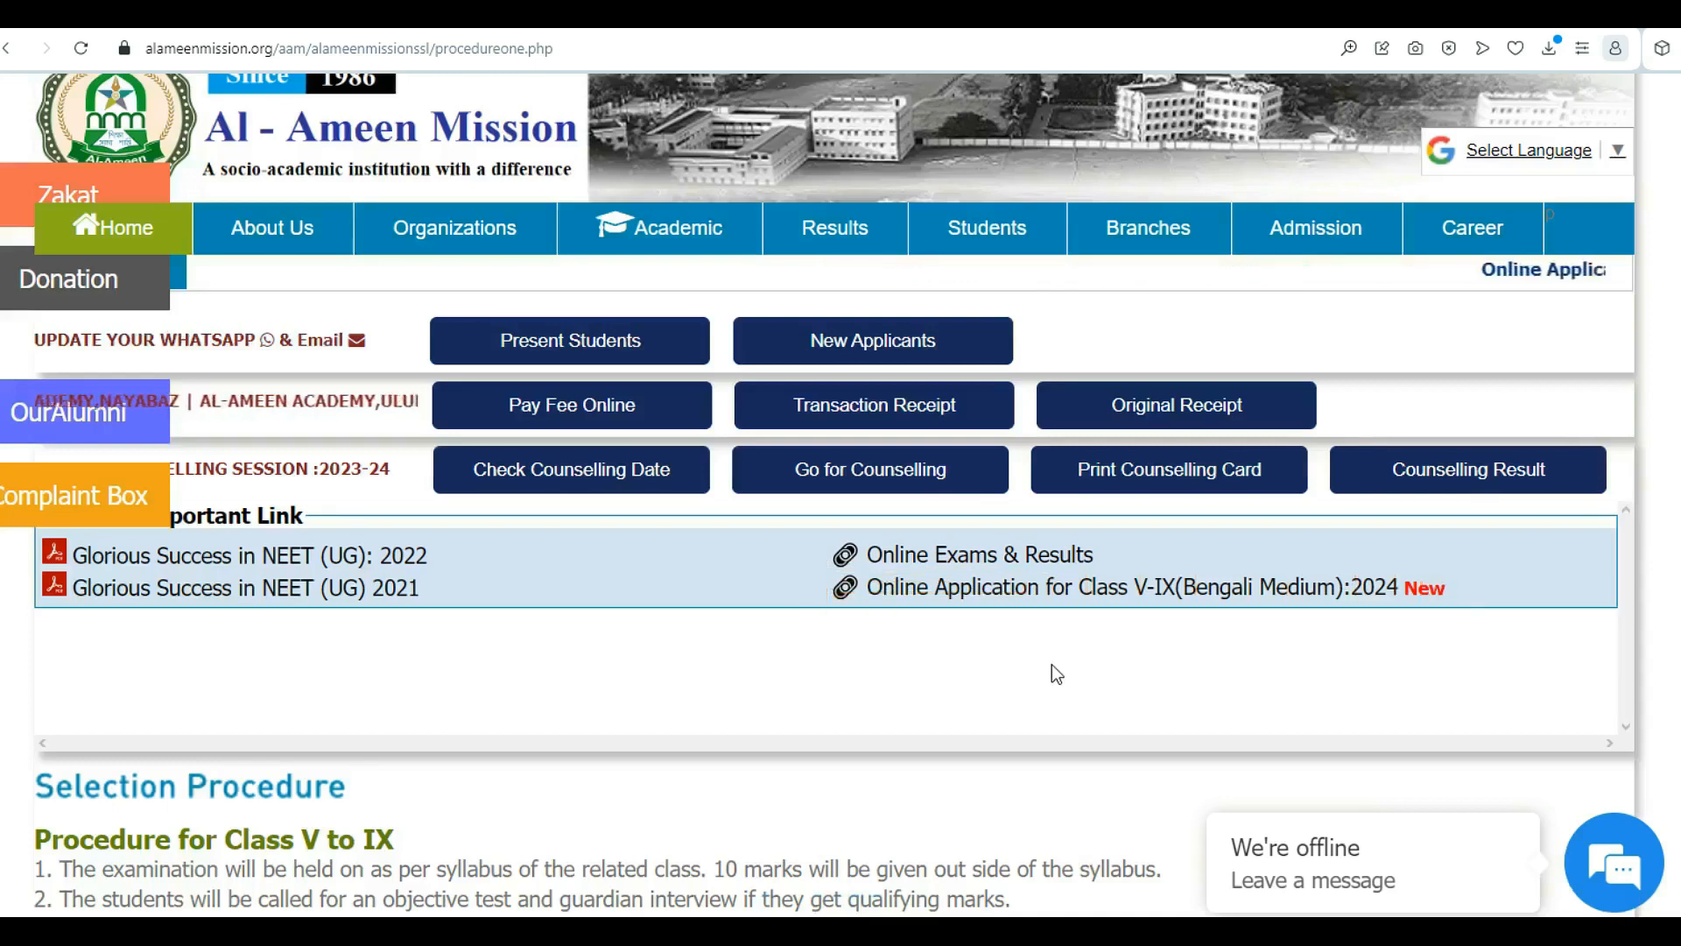
pyautogui.click(1065, 588)
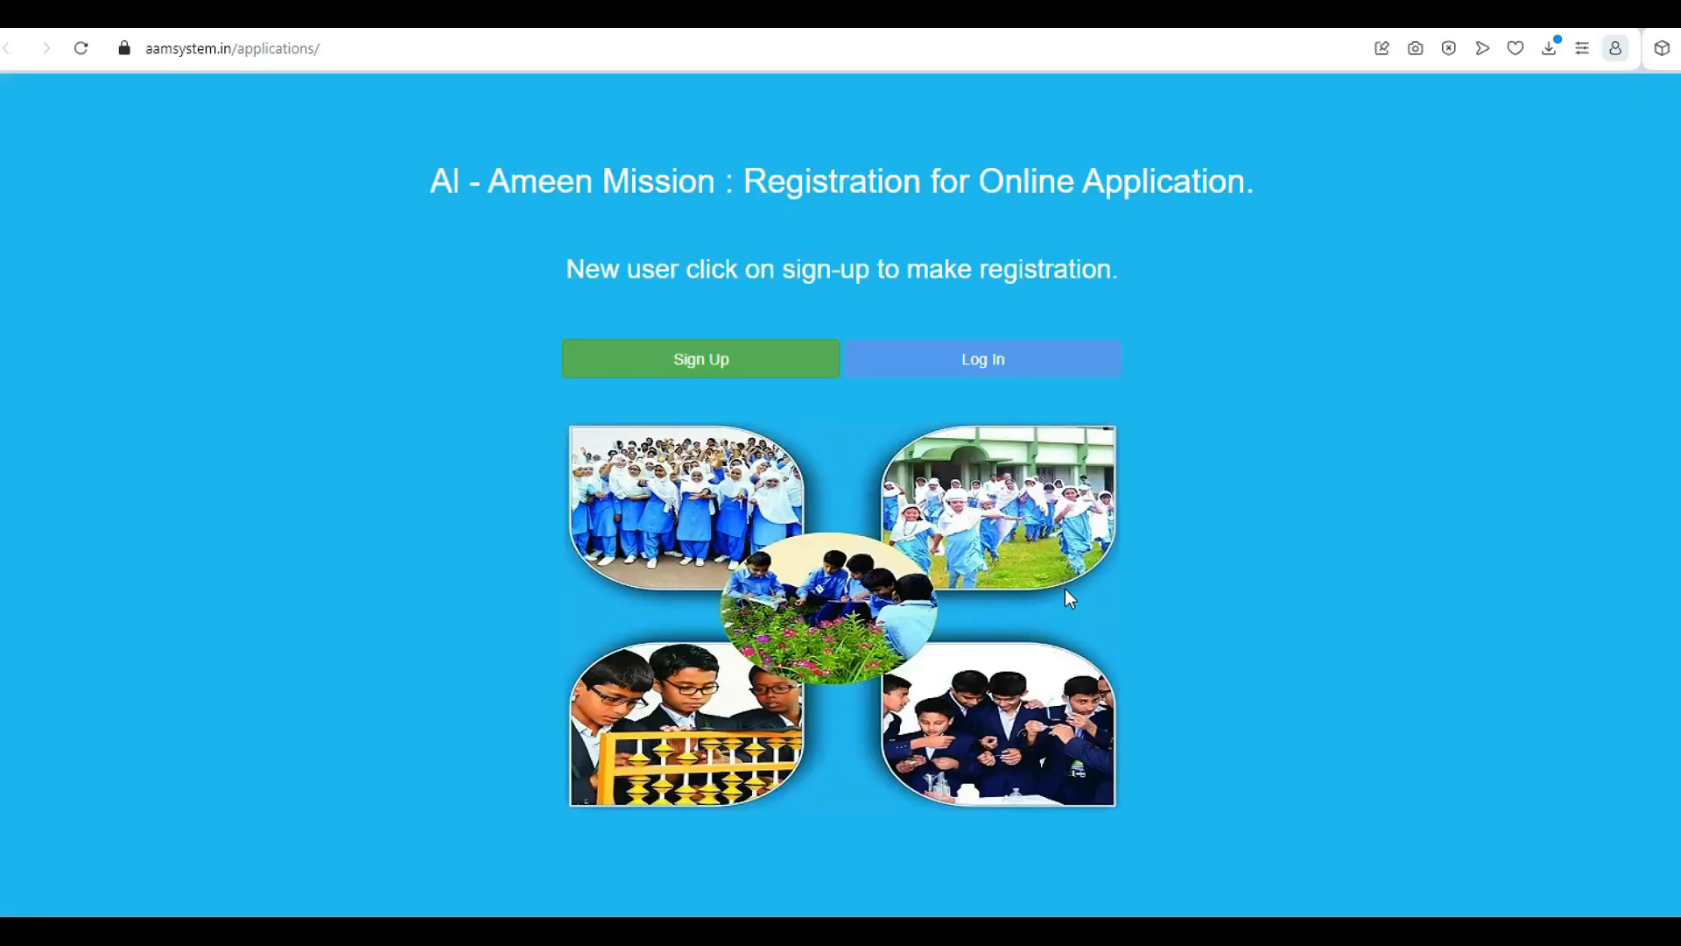
# Look over the registration landing page and choose Sign Up as a new user
pyautogui.moveTo(539, 329); pyautogui.dragTo(839, 398)
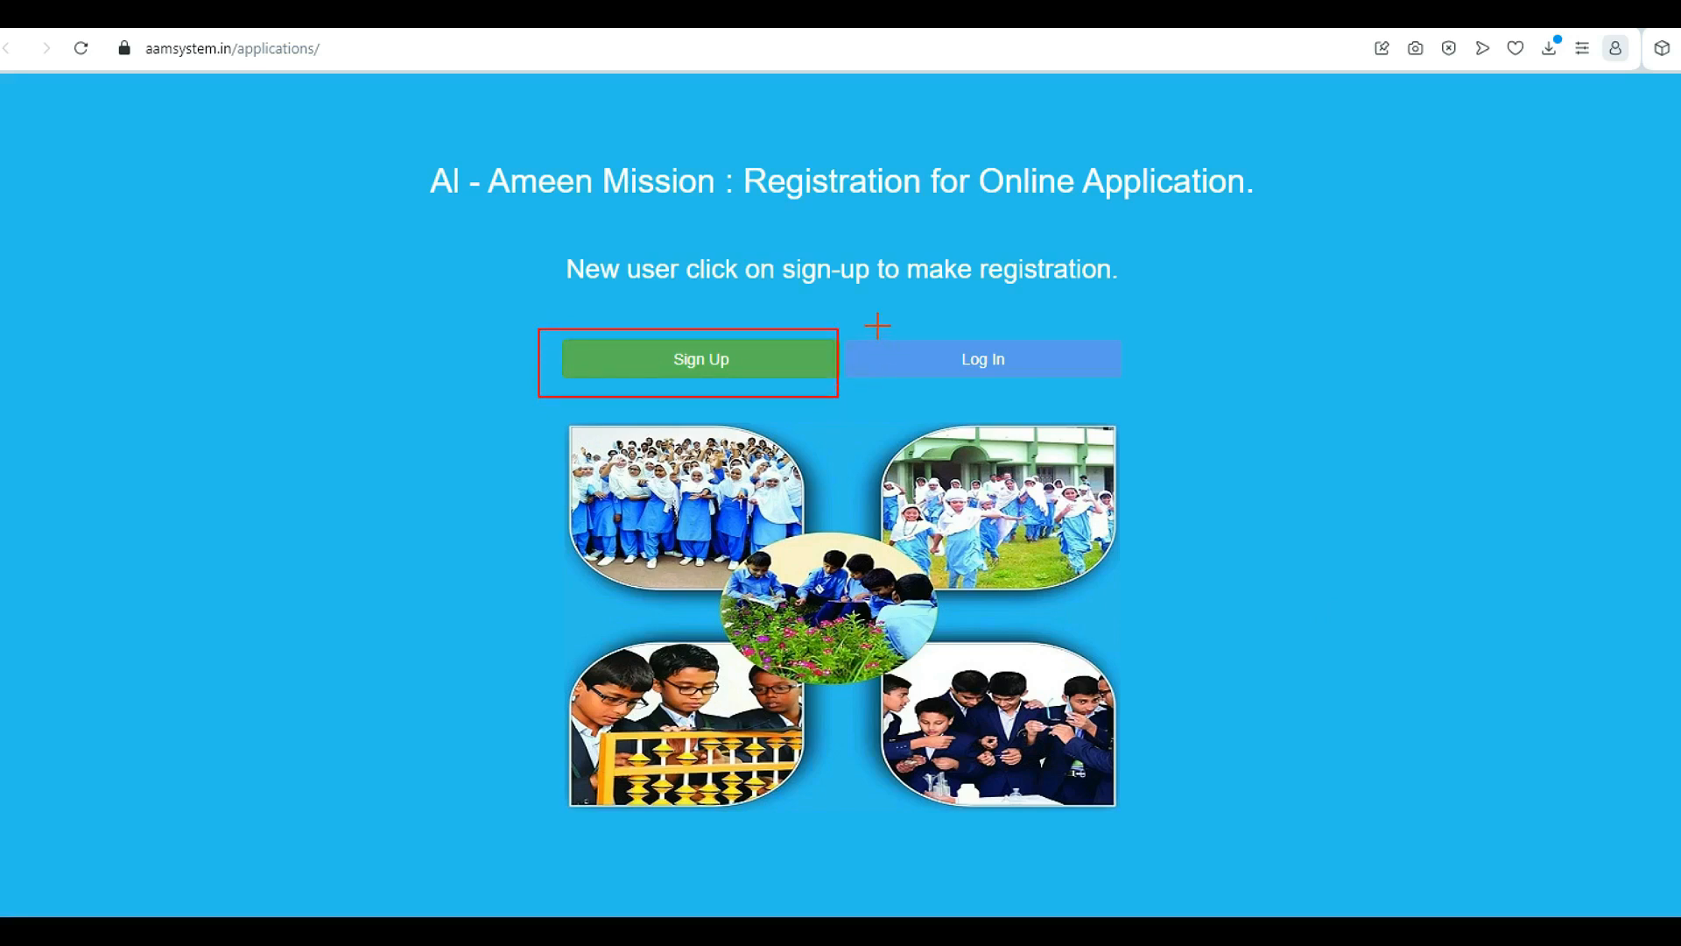
pyautogui.moveTo(856, 328)
pyautogui.mouseDown()
pyautogui.moveTo(991, 383)
pyautogui.moveTo(1140, 397)
pyautogui.mouseUp()
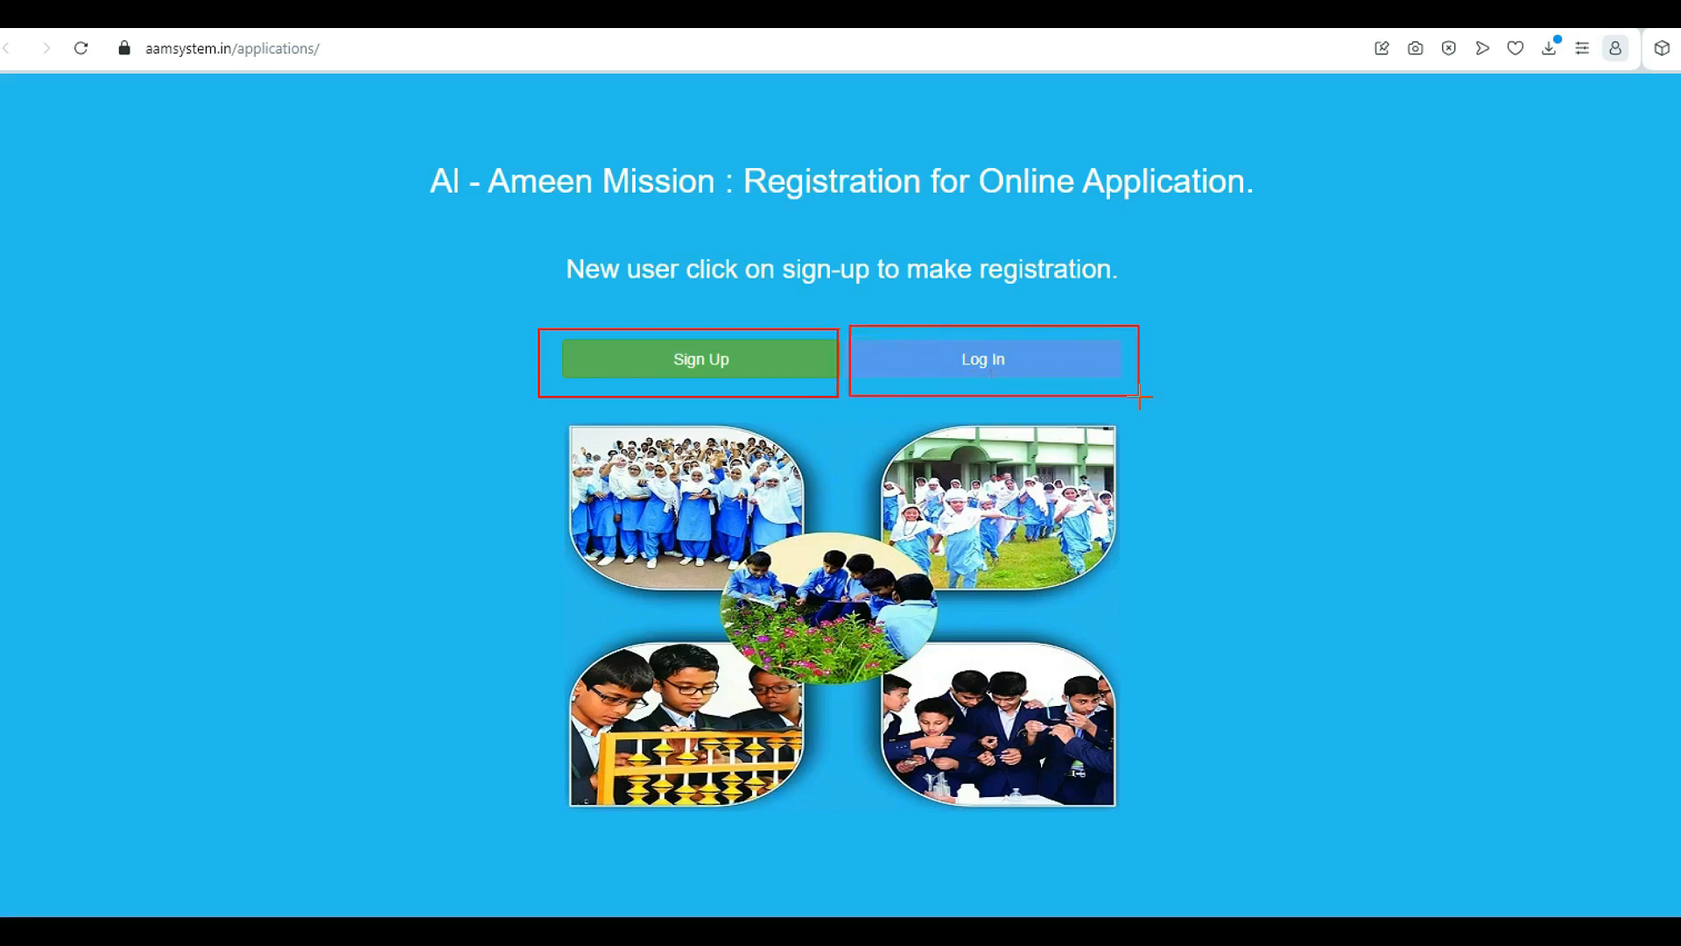
pyautogui.press('Escape')
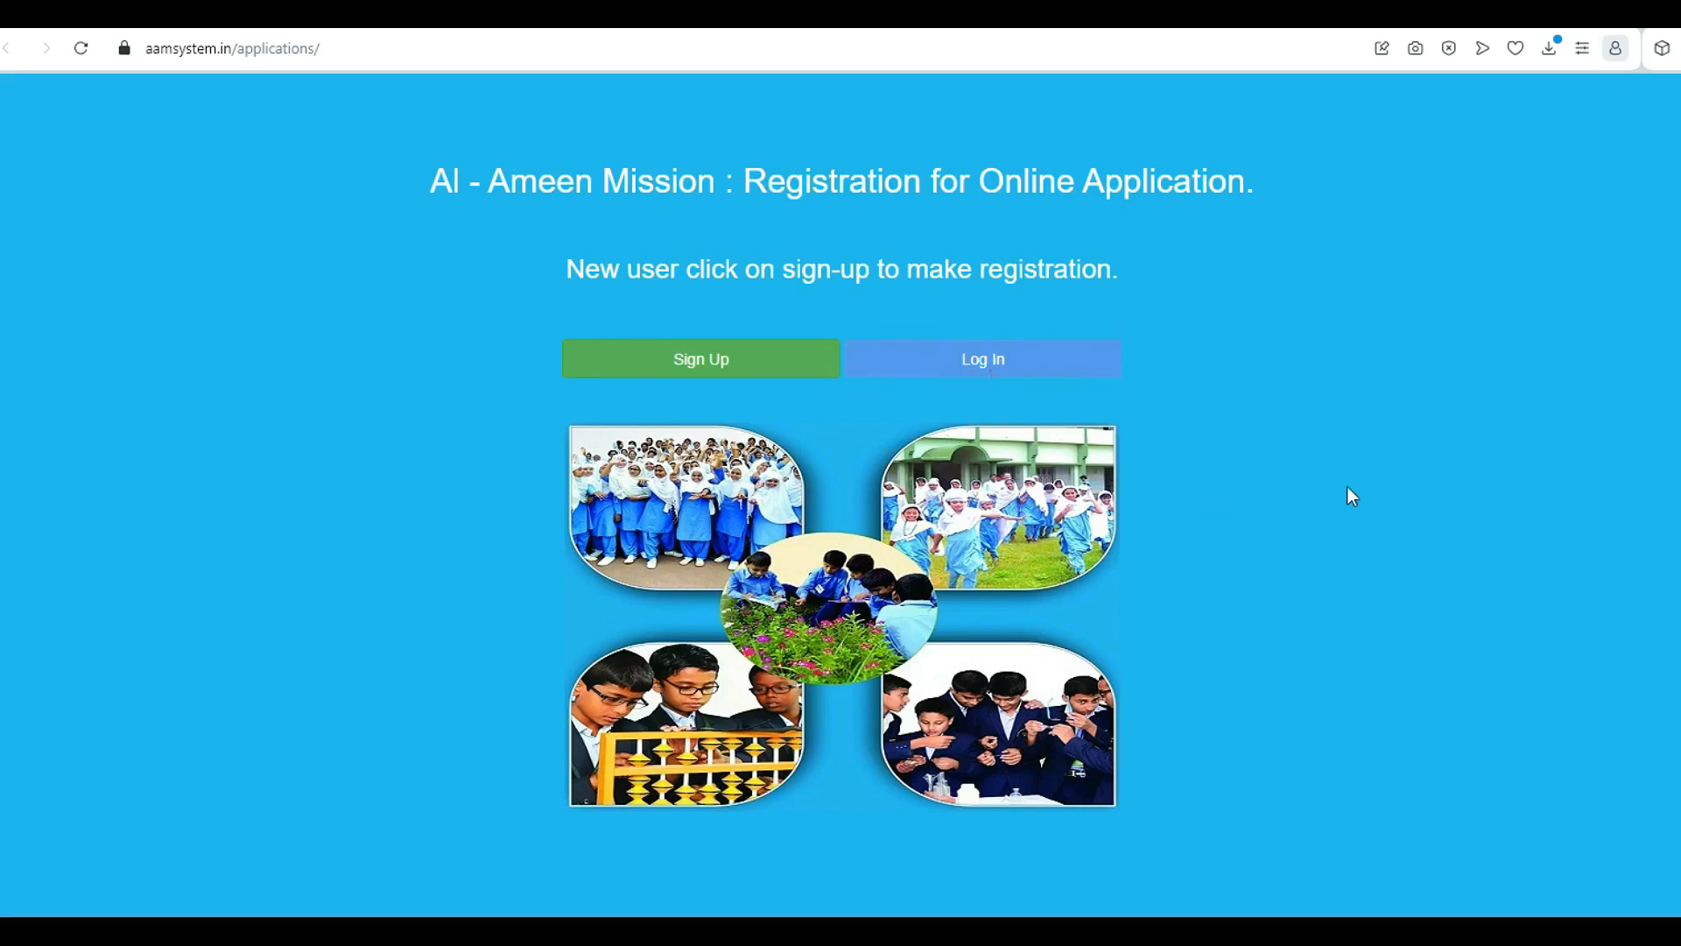
pyautogui.click(707, 360)
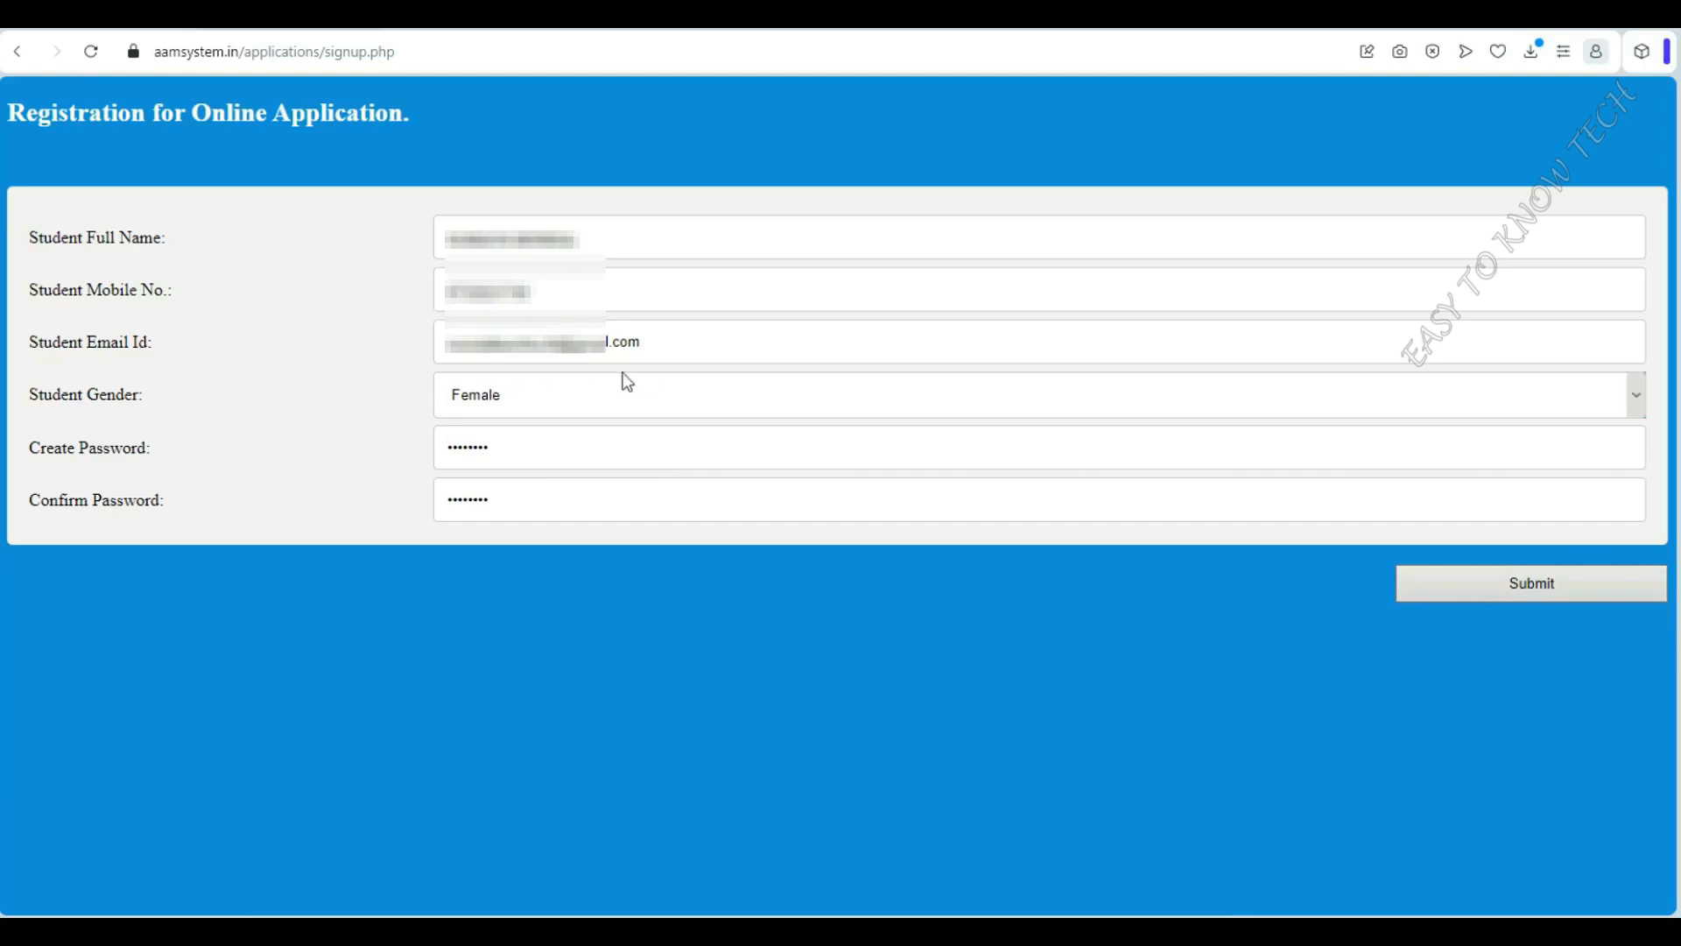
# Keep Student Gender as Female and submit the sign-up details for confirmation
pyautogui.click(543, 409)
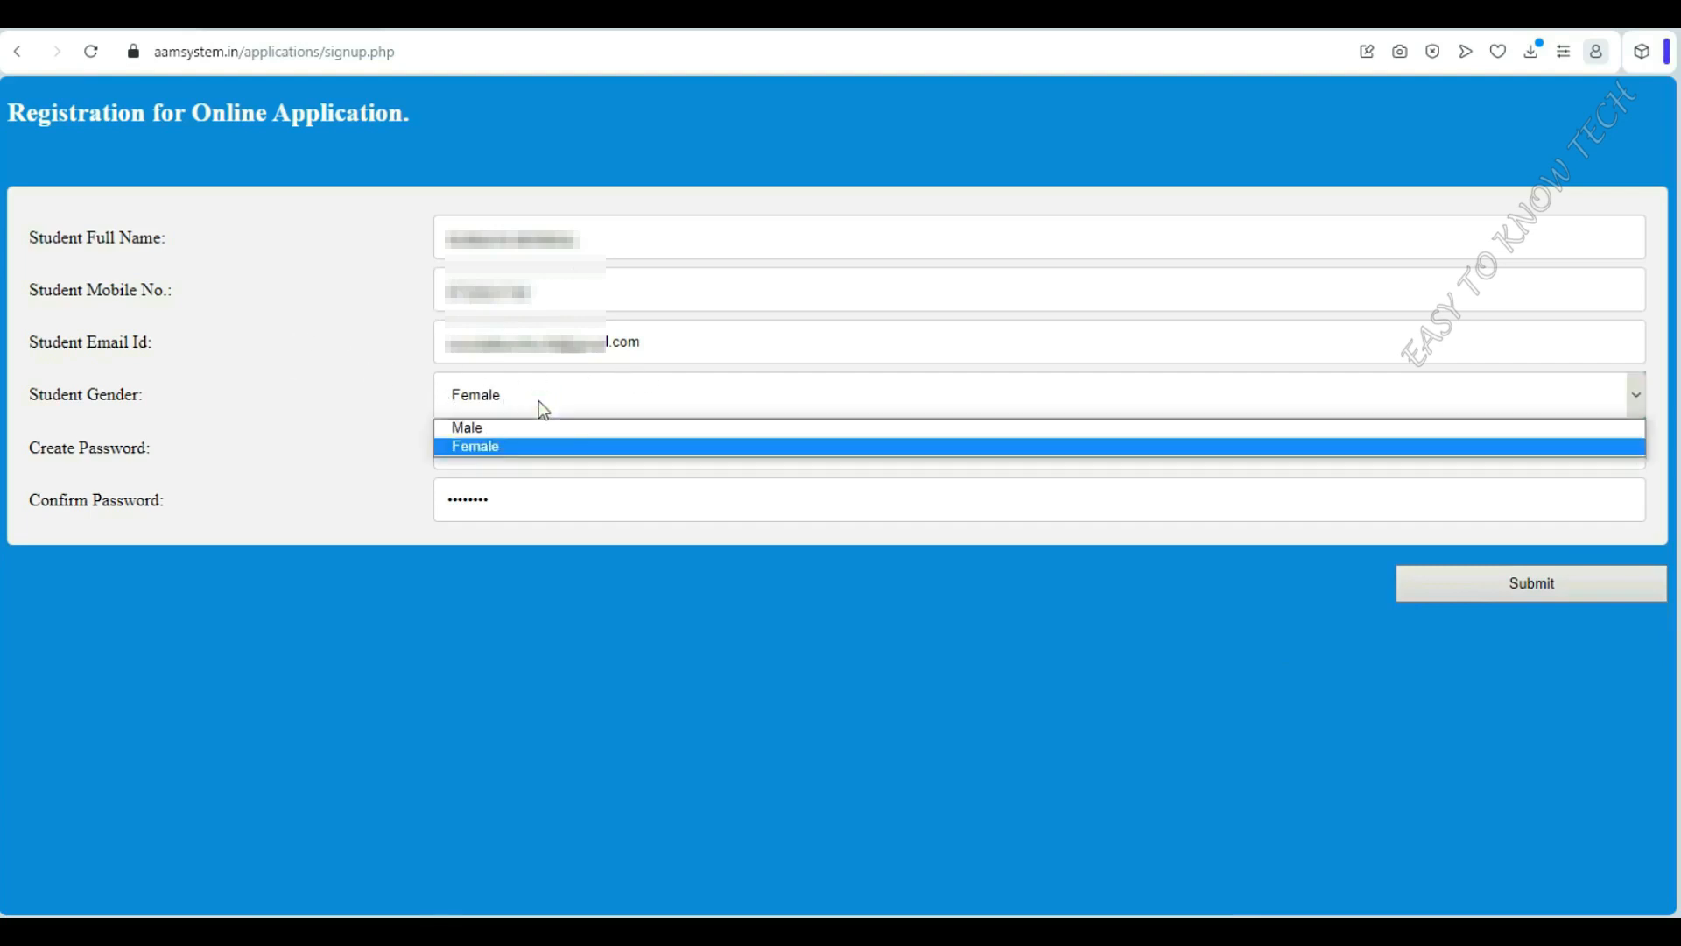
pyautogui.click(543, 409)
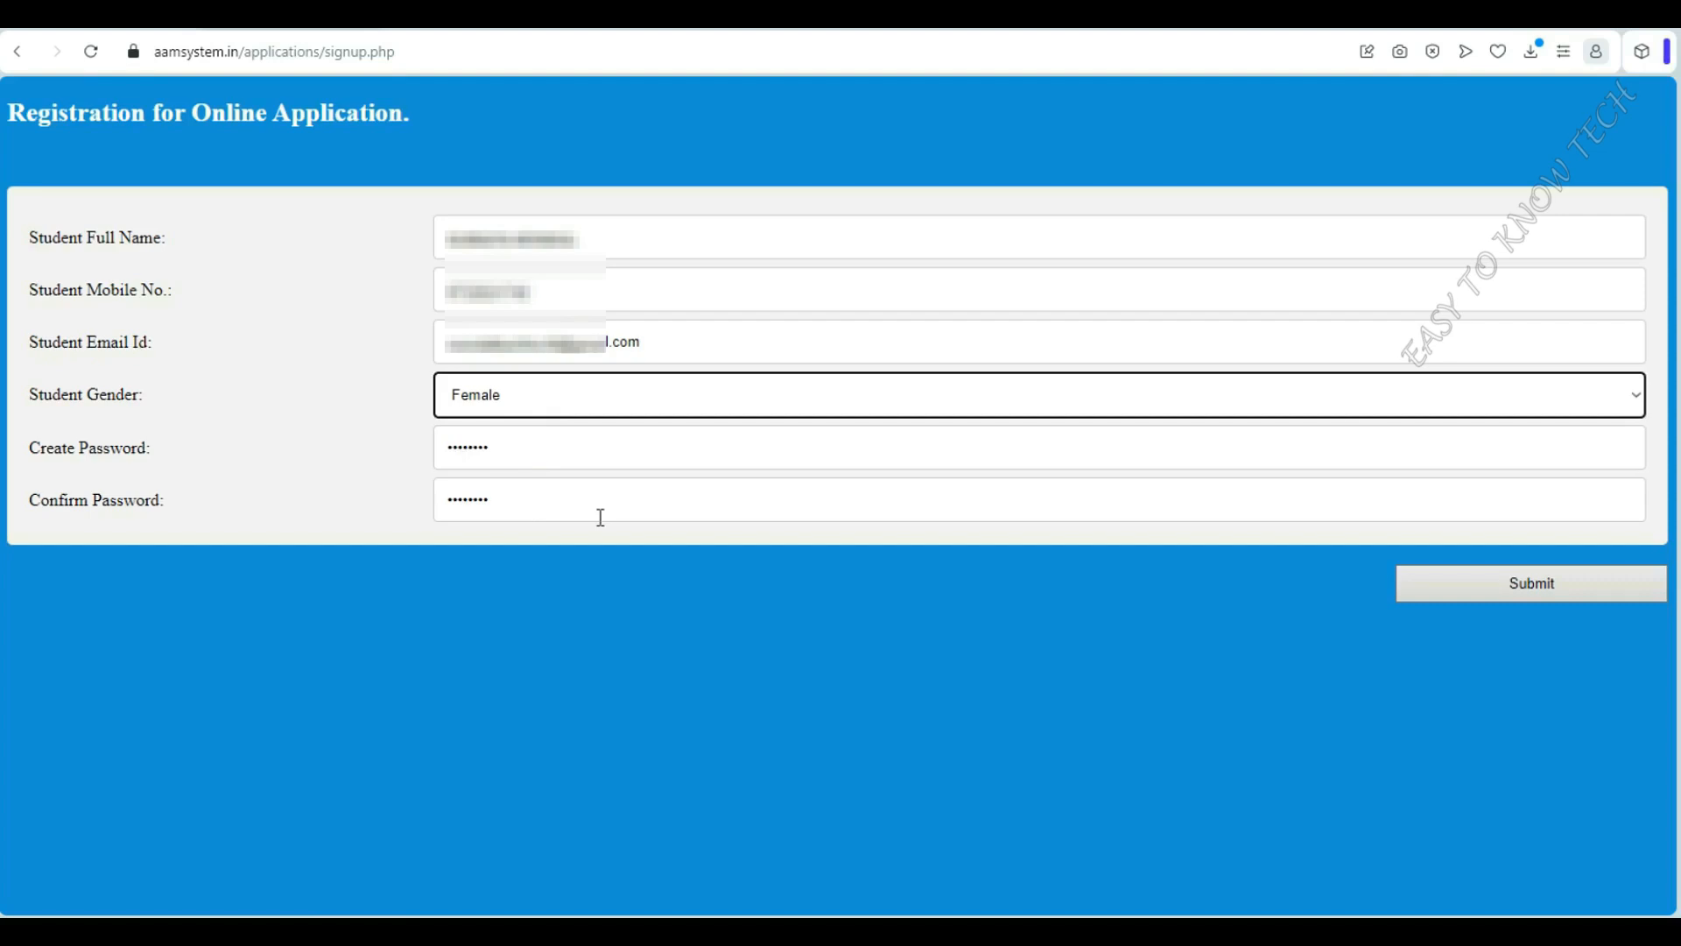
pyautogui.click(1532, 583)
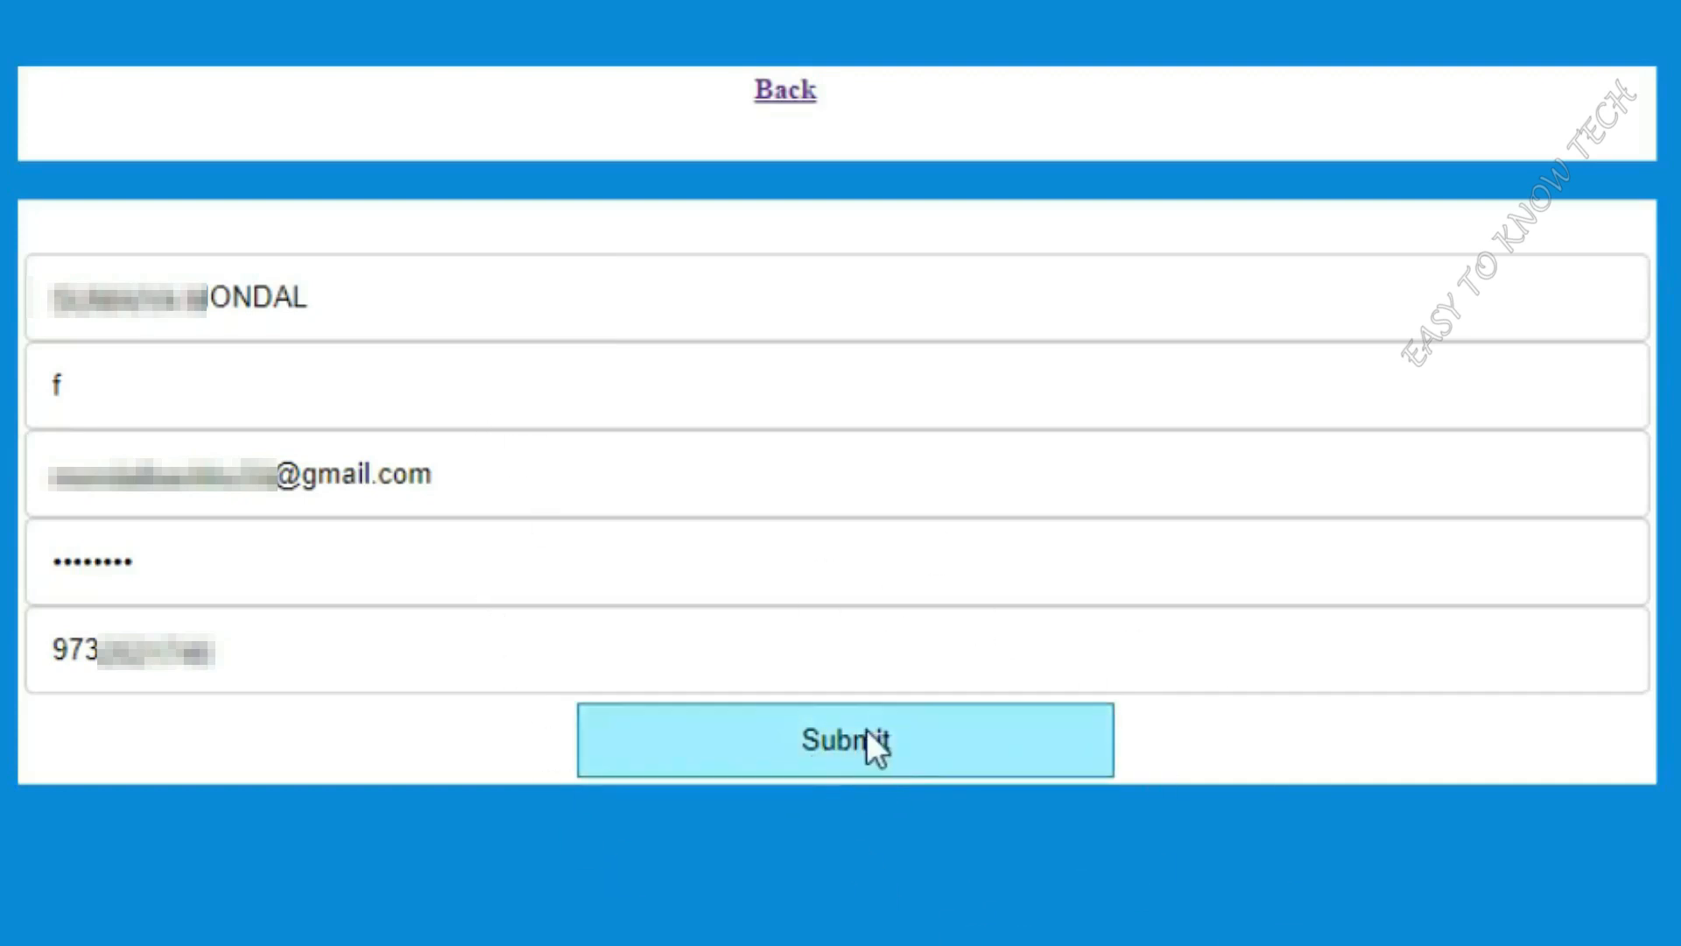
# Confirm the registration, dismiss the success alert, and log in with the registered email and password
pyautogui.click(965, 744)
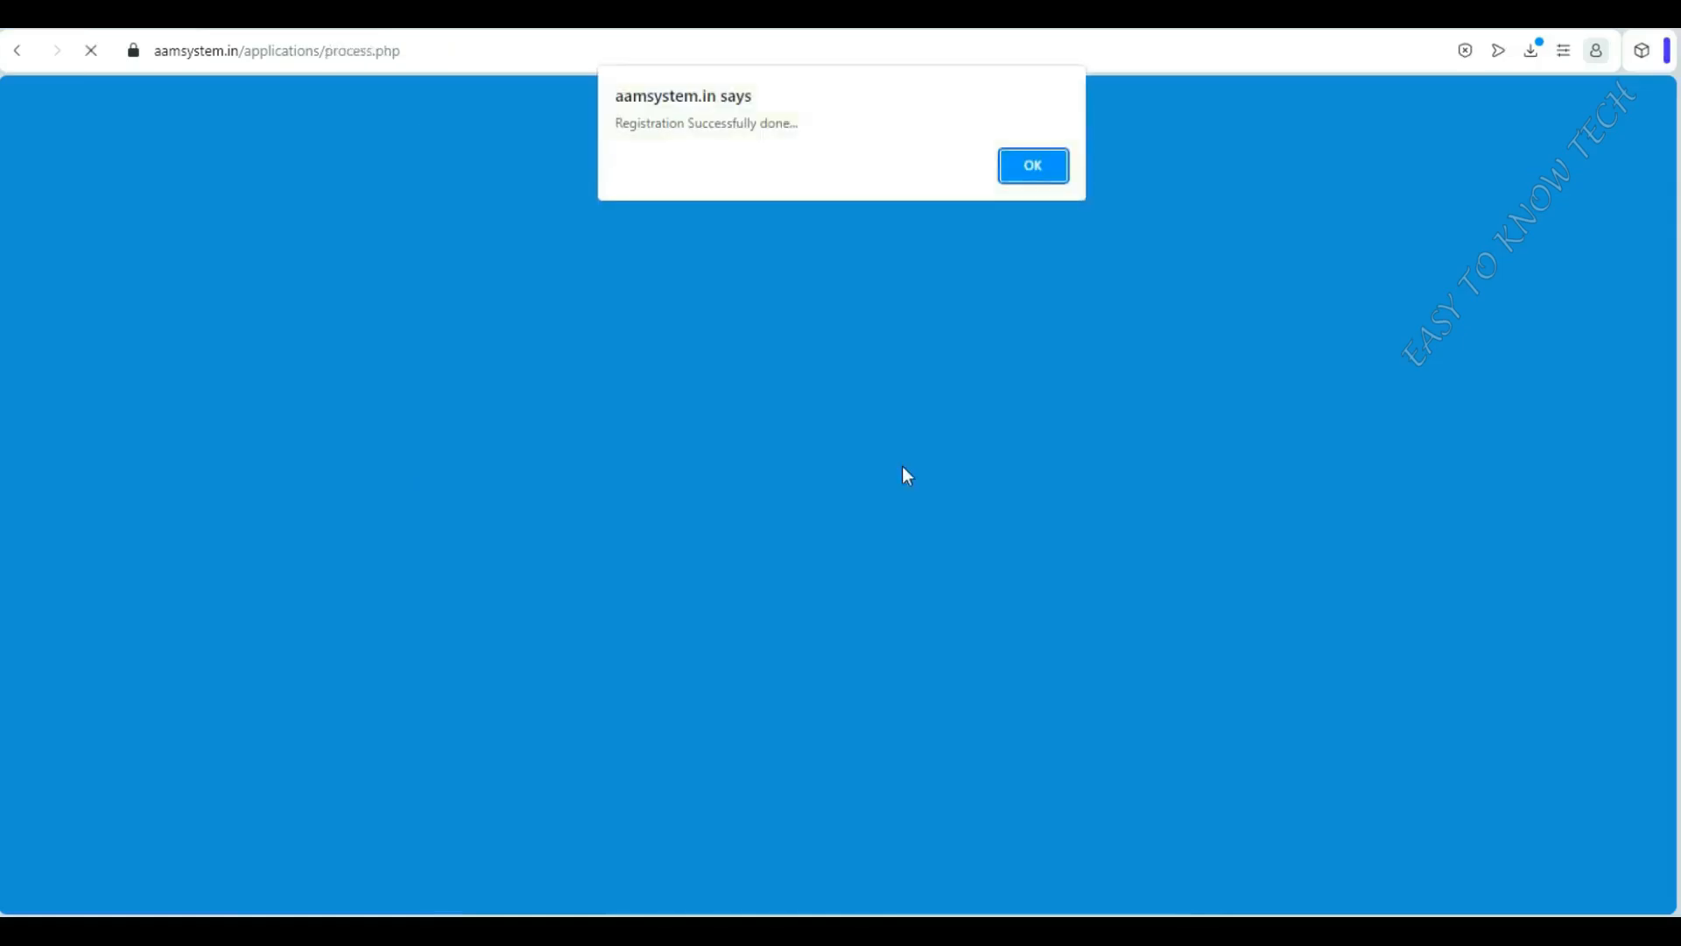
pyautogui.click(1009, 177)
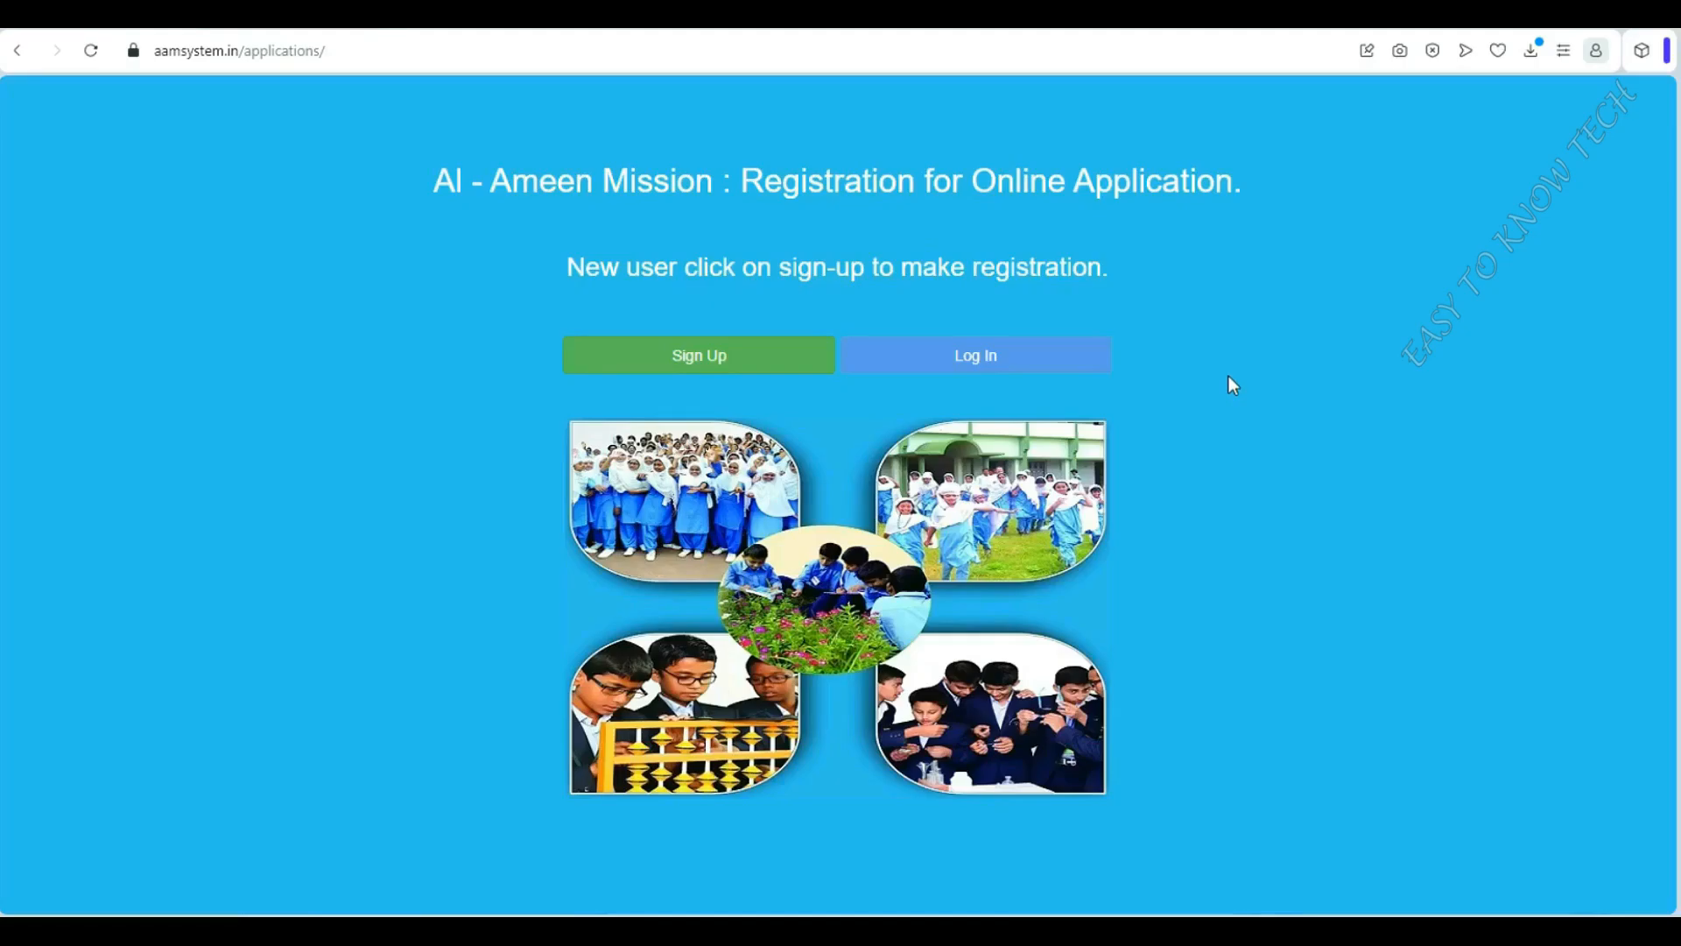
pyautogui.click(1014, 361)
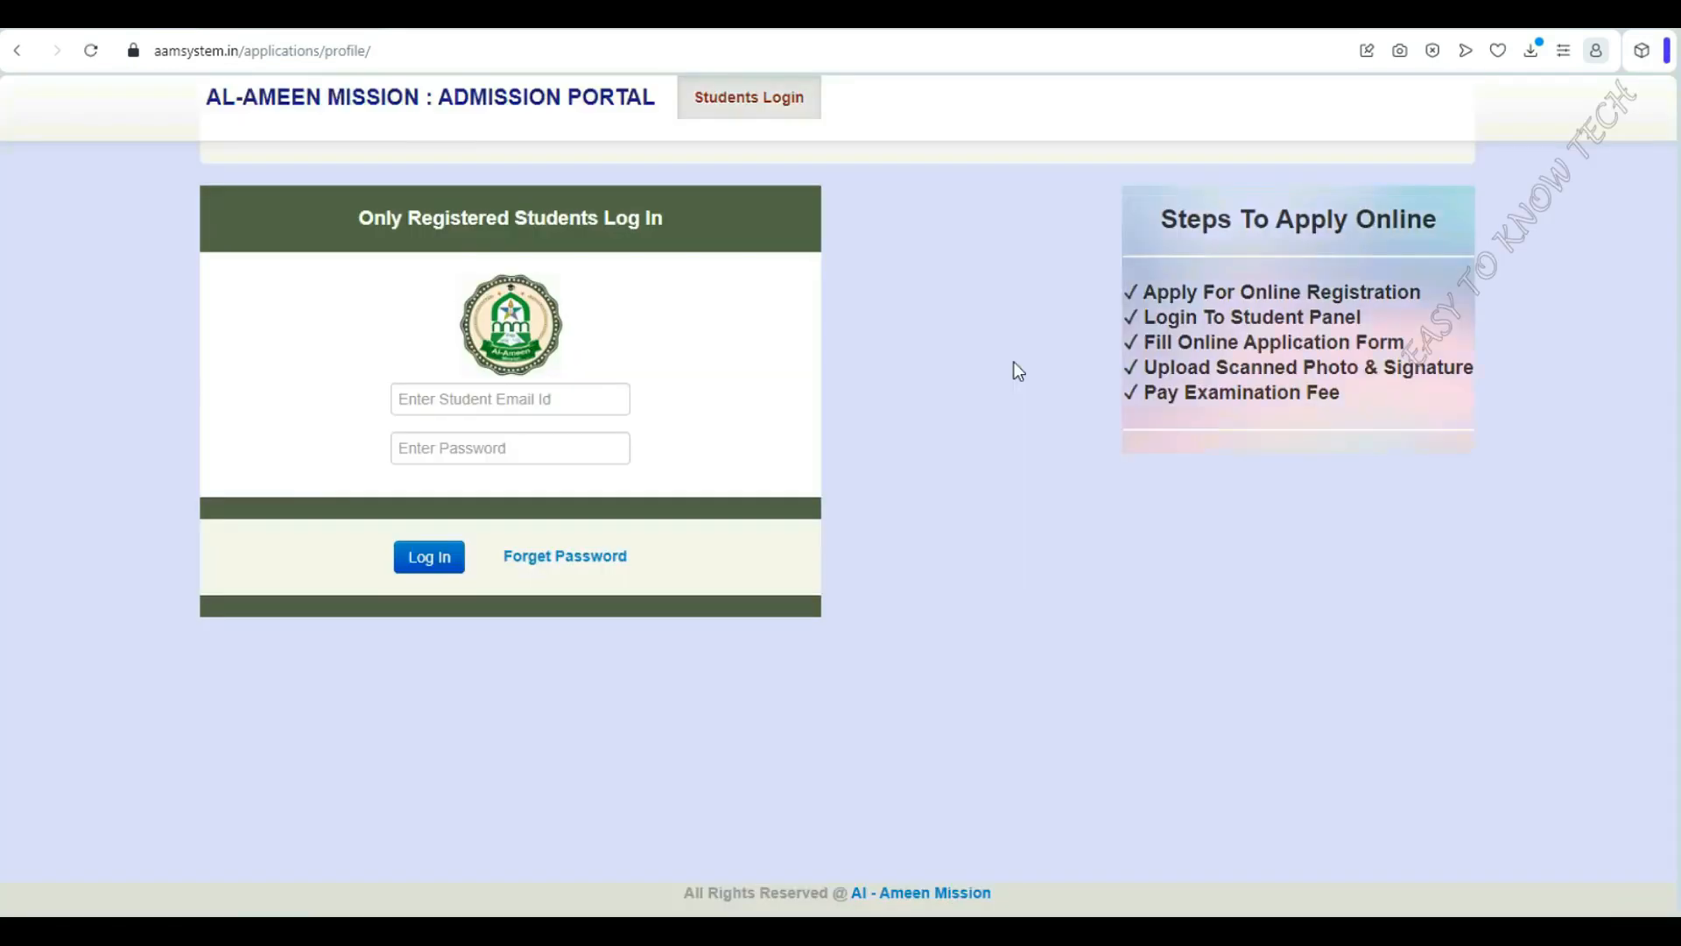
pyautogui.click(539, 409)
pyautogui.click(478, 449)
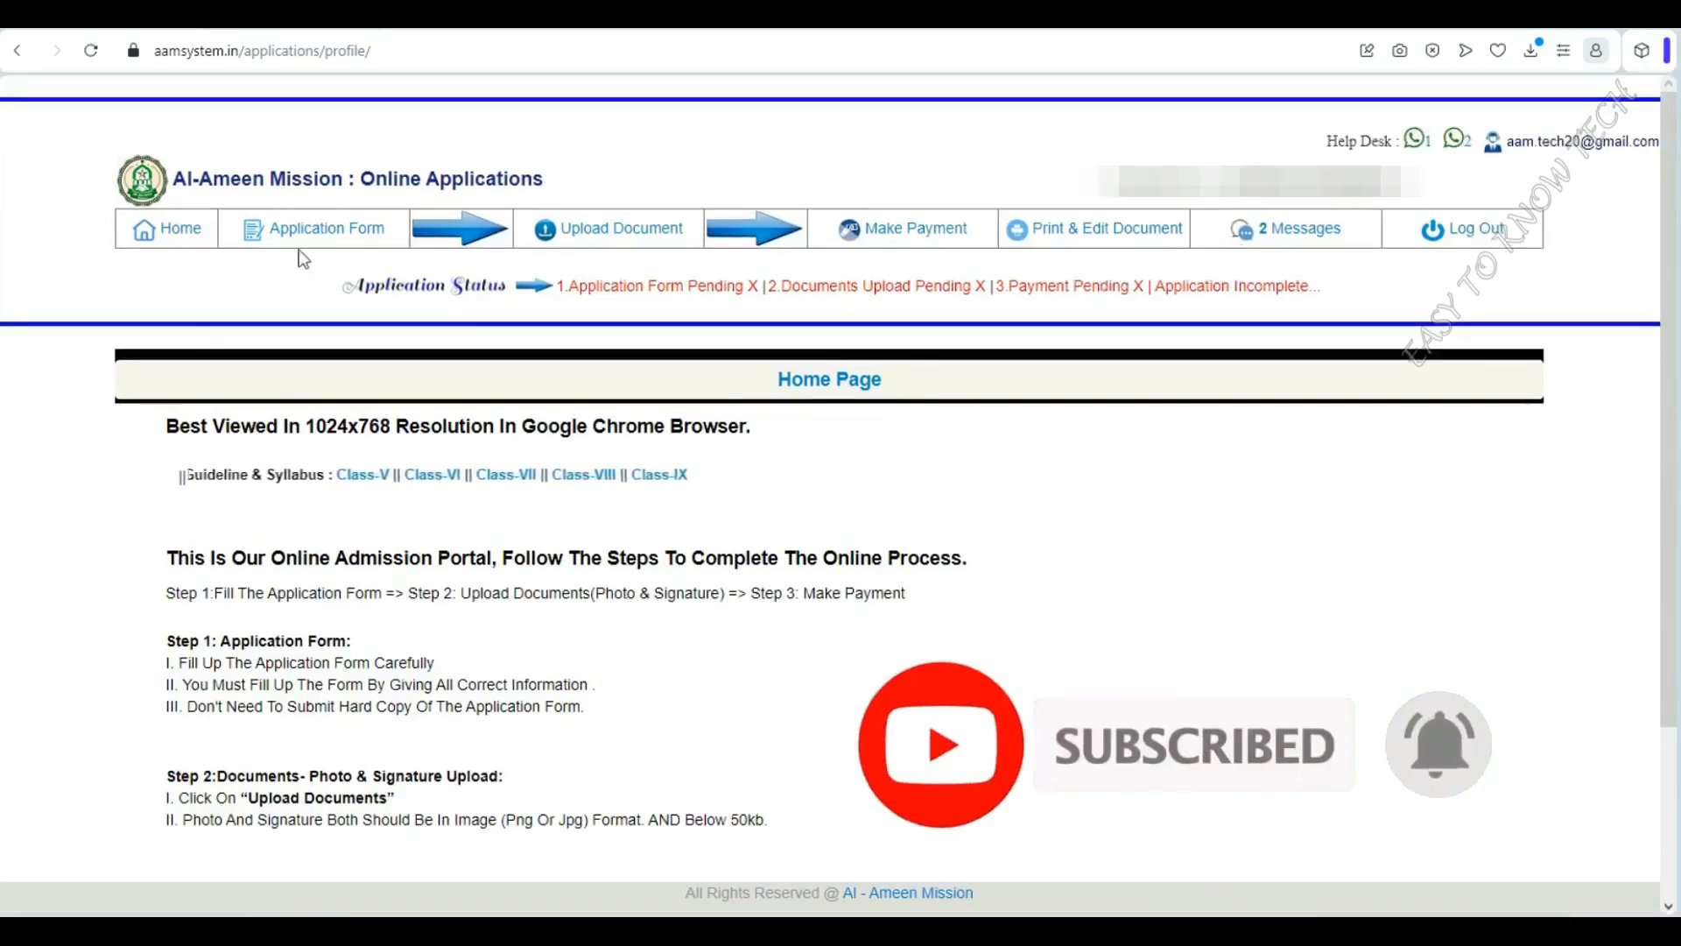
# Open 'Application Form V-IX (Bengali Medium)' from the Application Form menu and scroll through it
pyautogui.moveTo(341, 247)
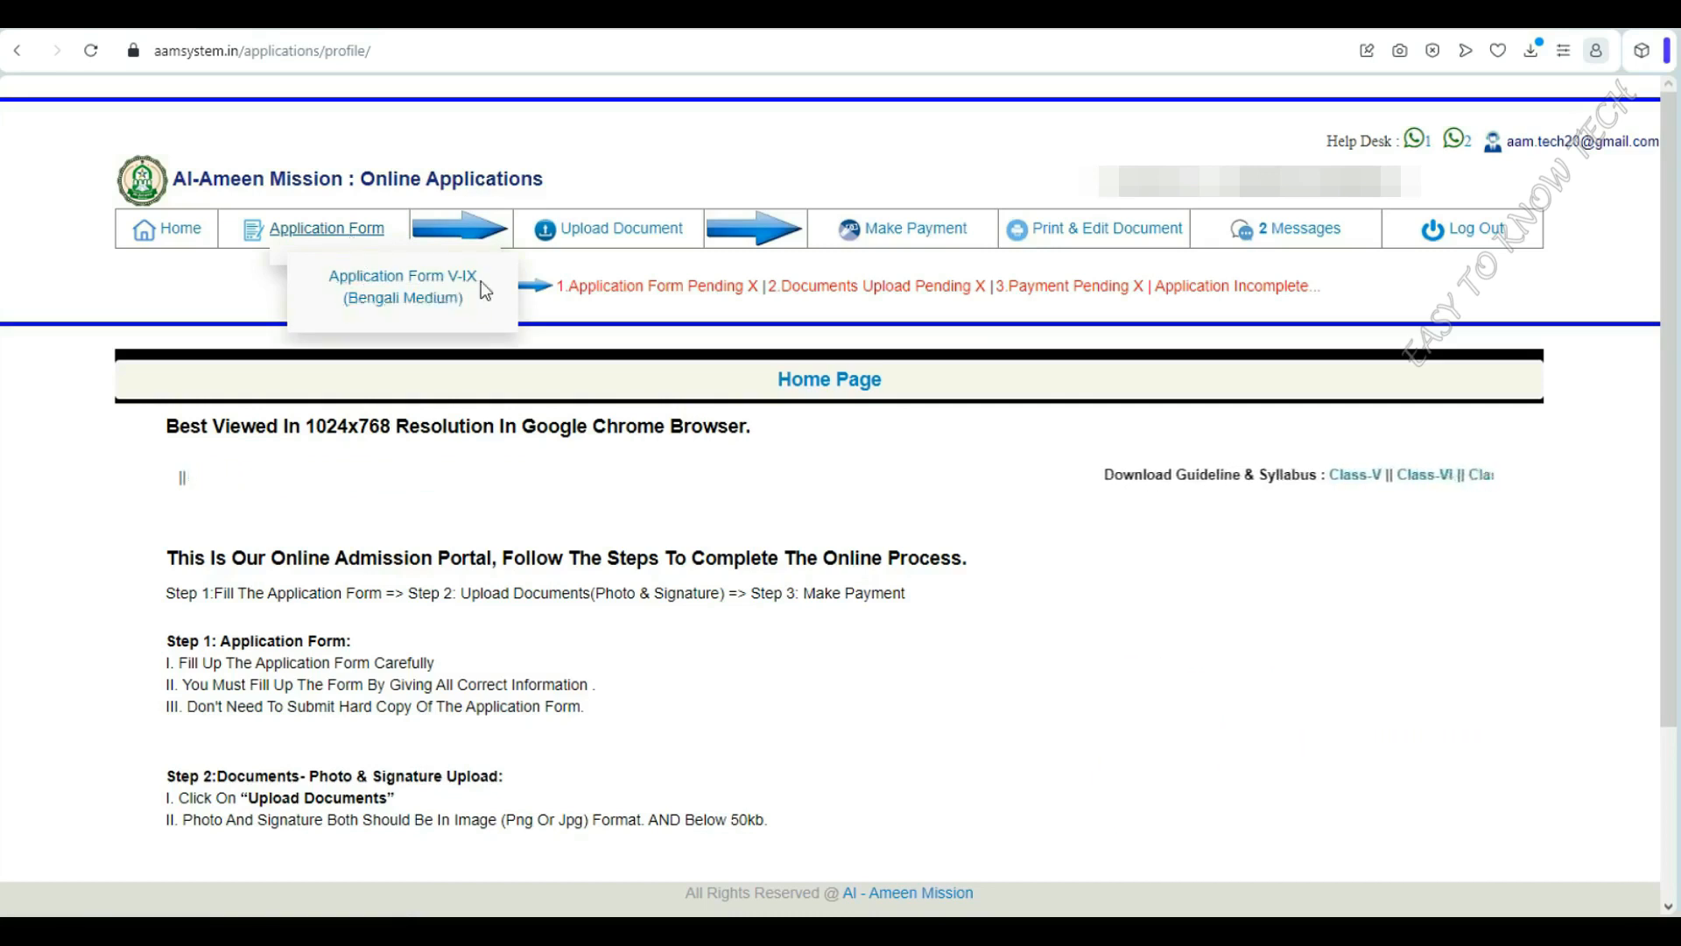
pyautogui.click(372, 296)
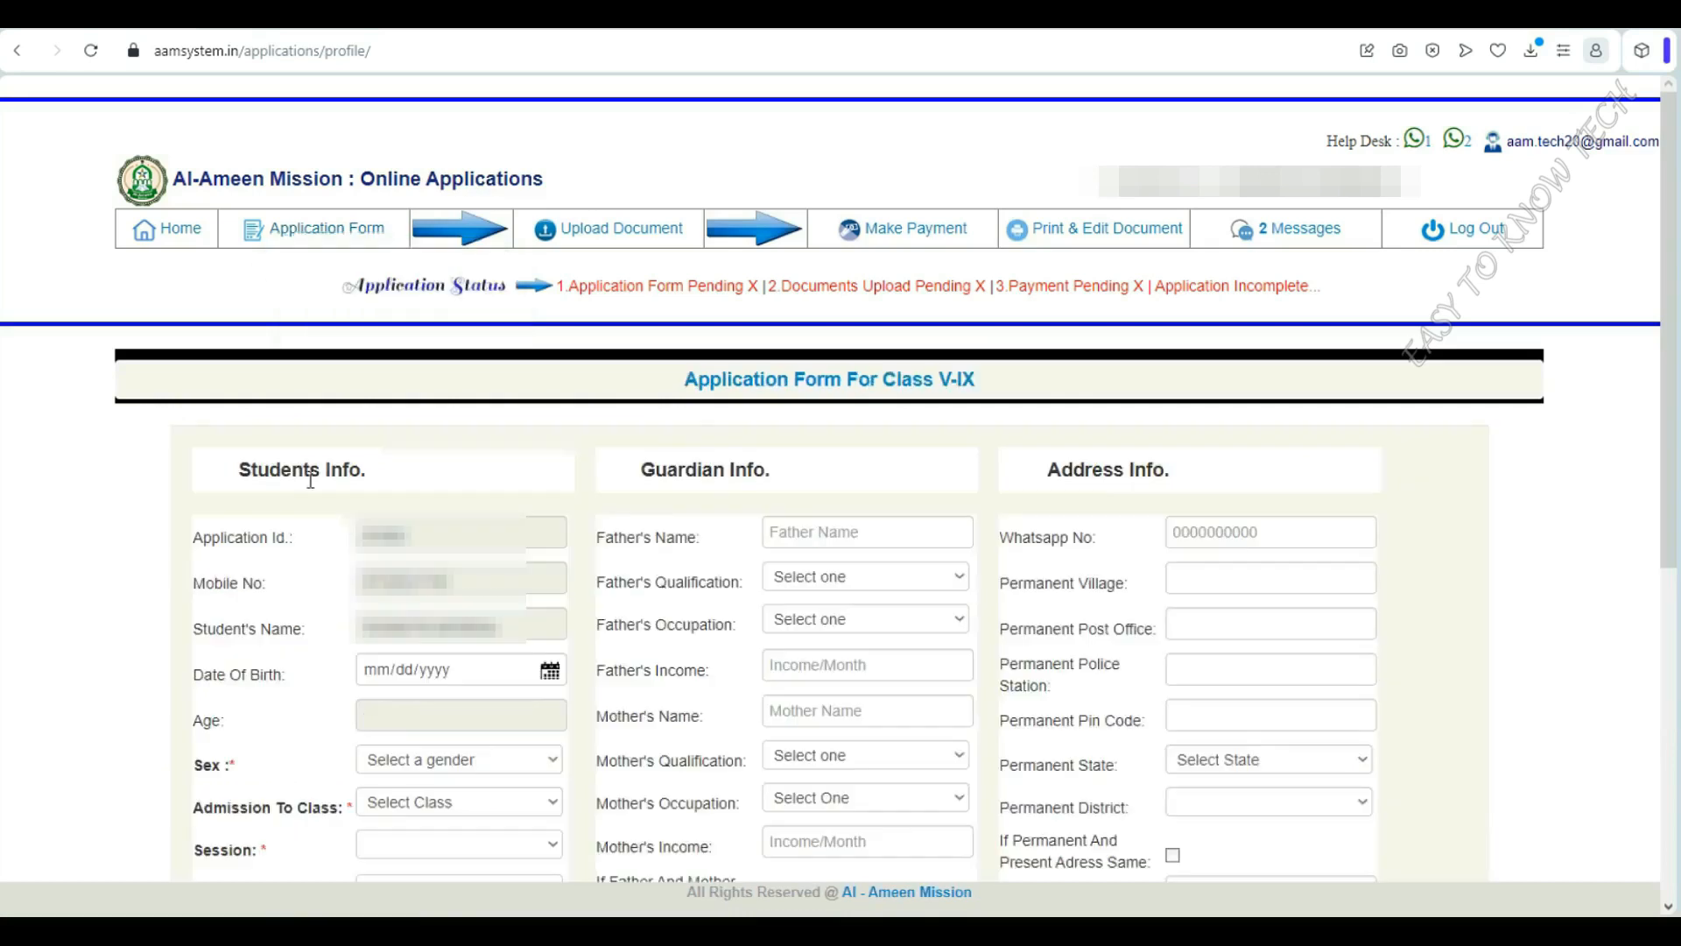
pyautogui.scroll(-3, 1096, 508)
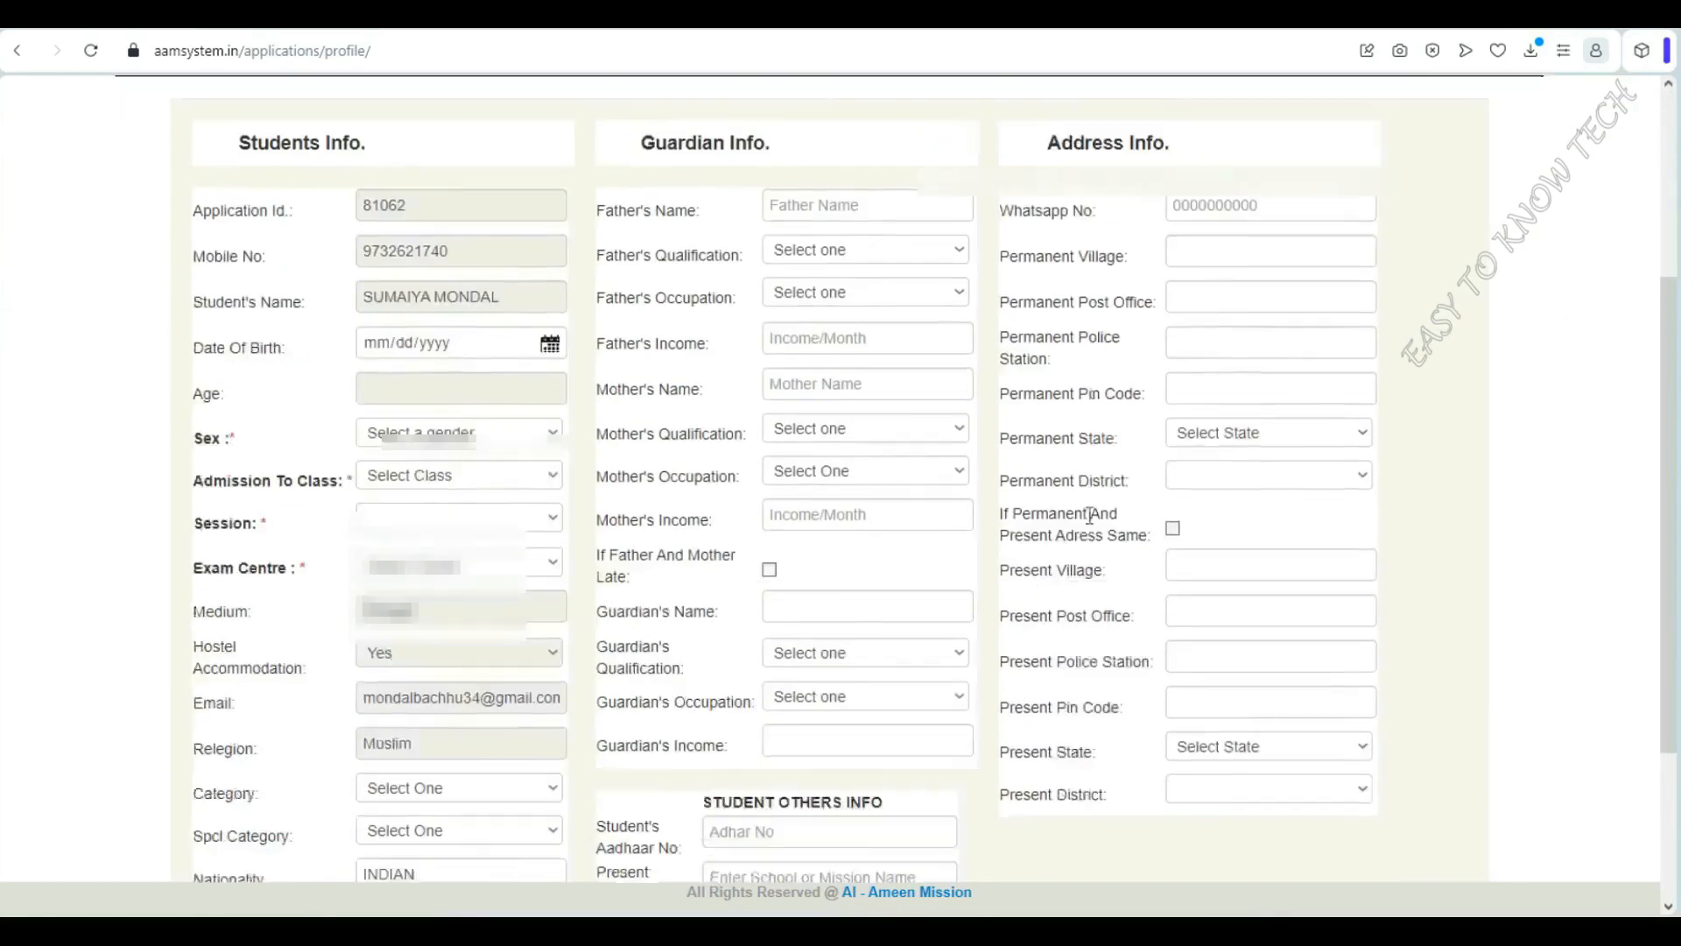
pyautogui.scroll(-3, 1092, 511)
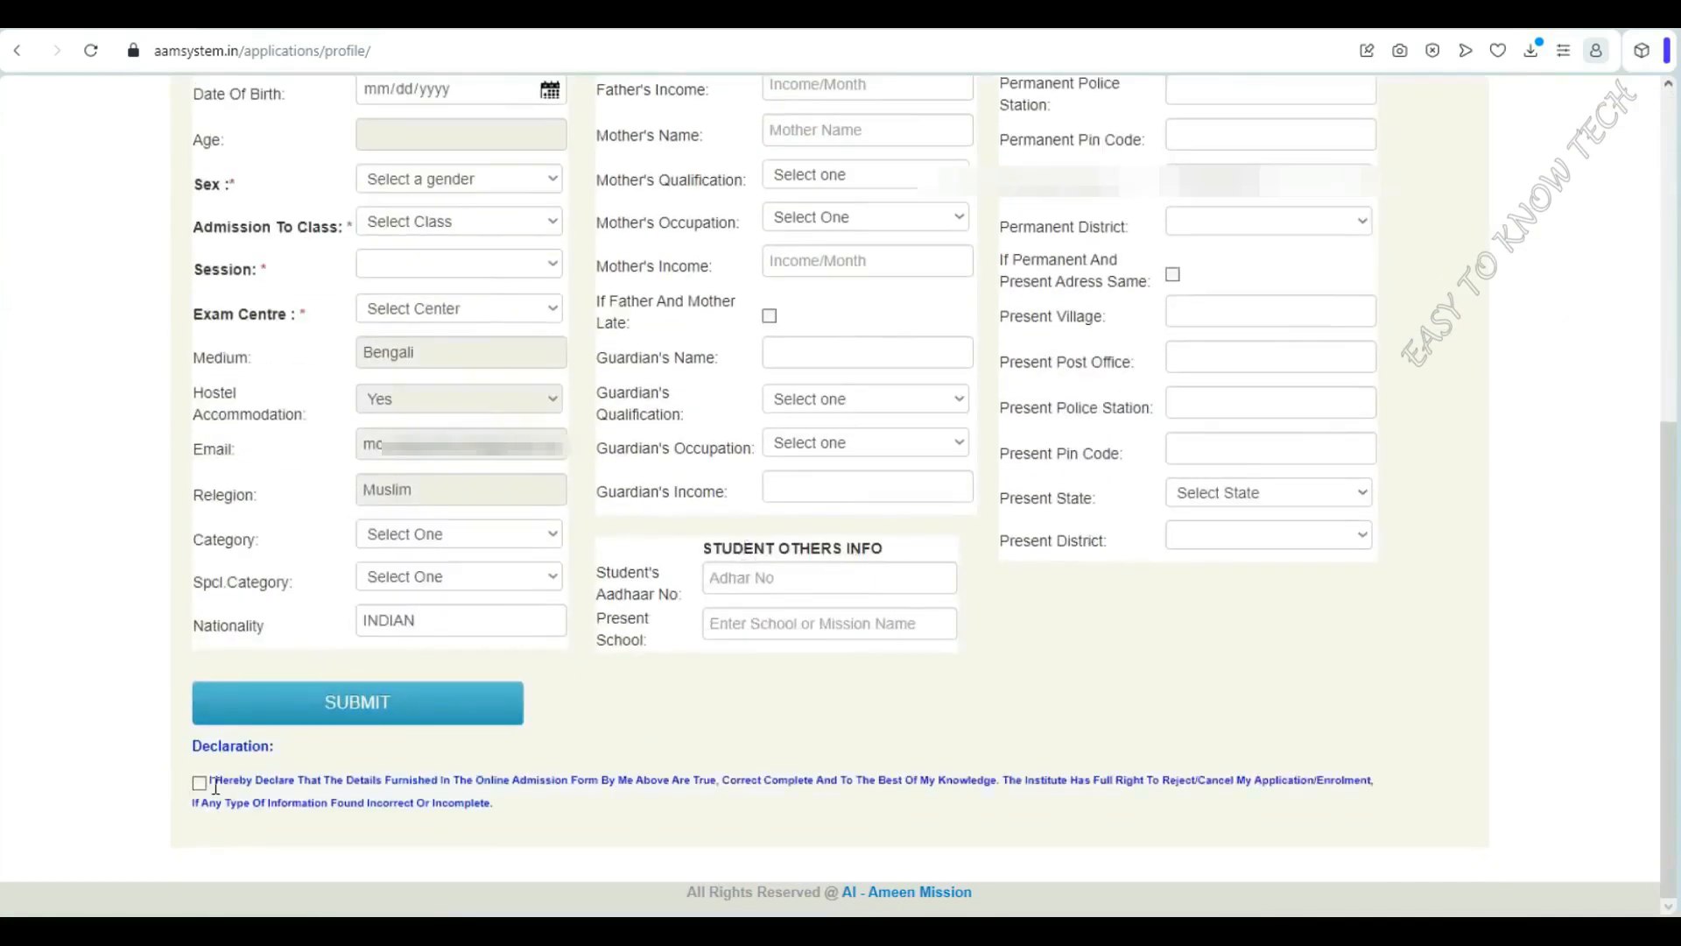
pyautogui.scroll(5, 736, 683)
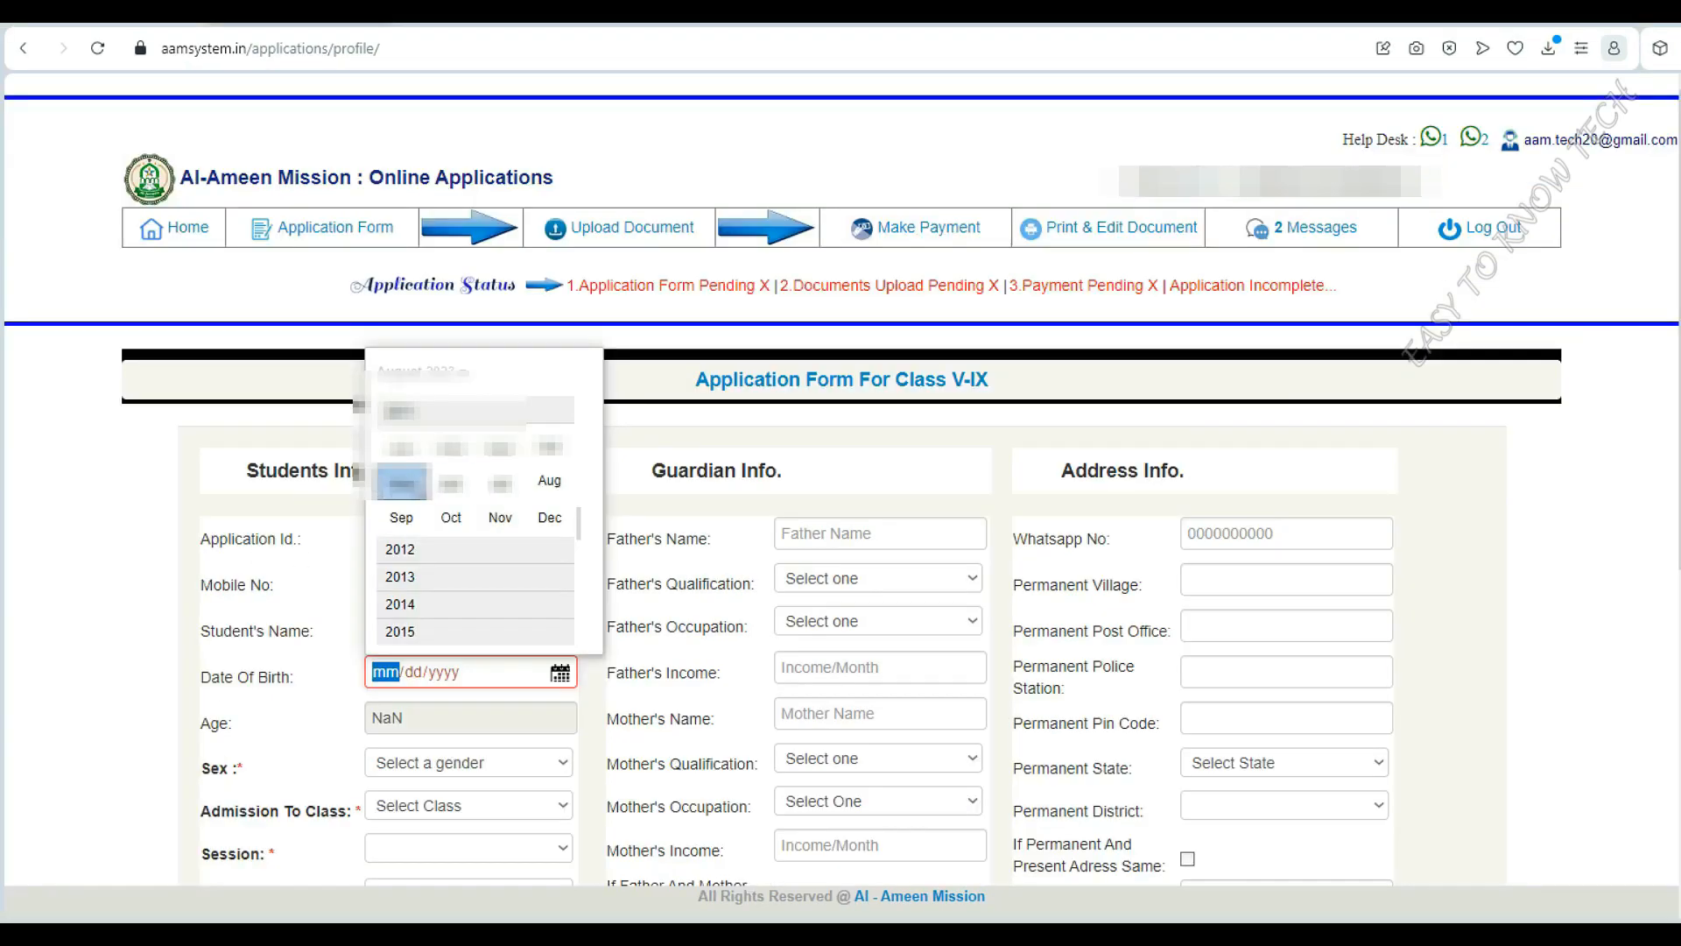
pyautogui.click(410, 483)
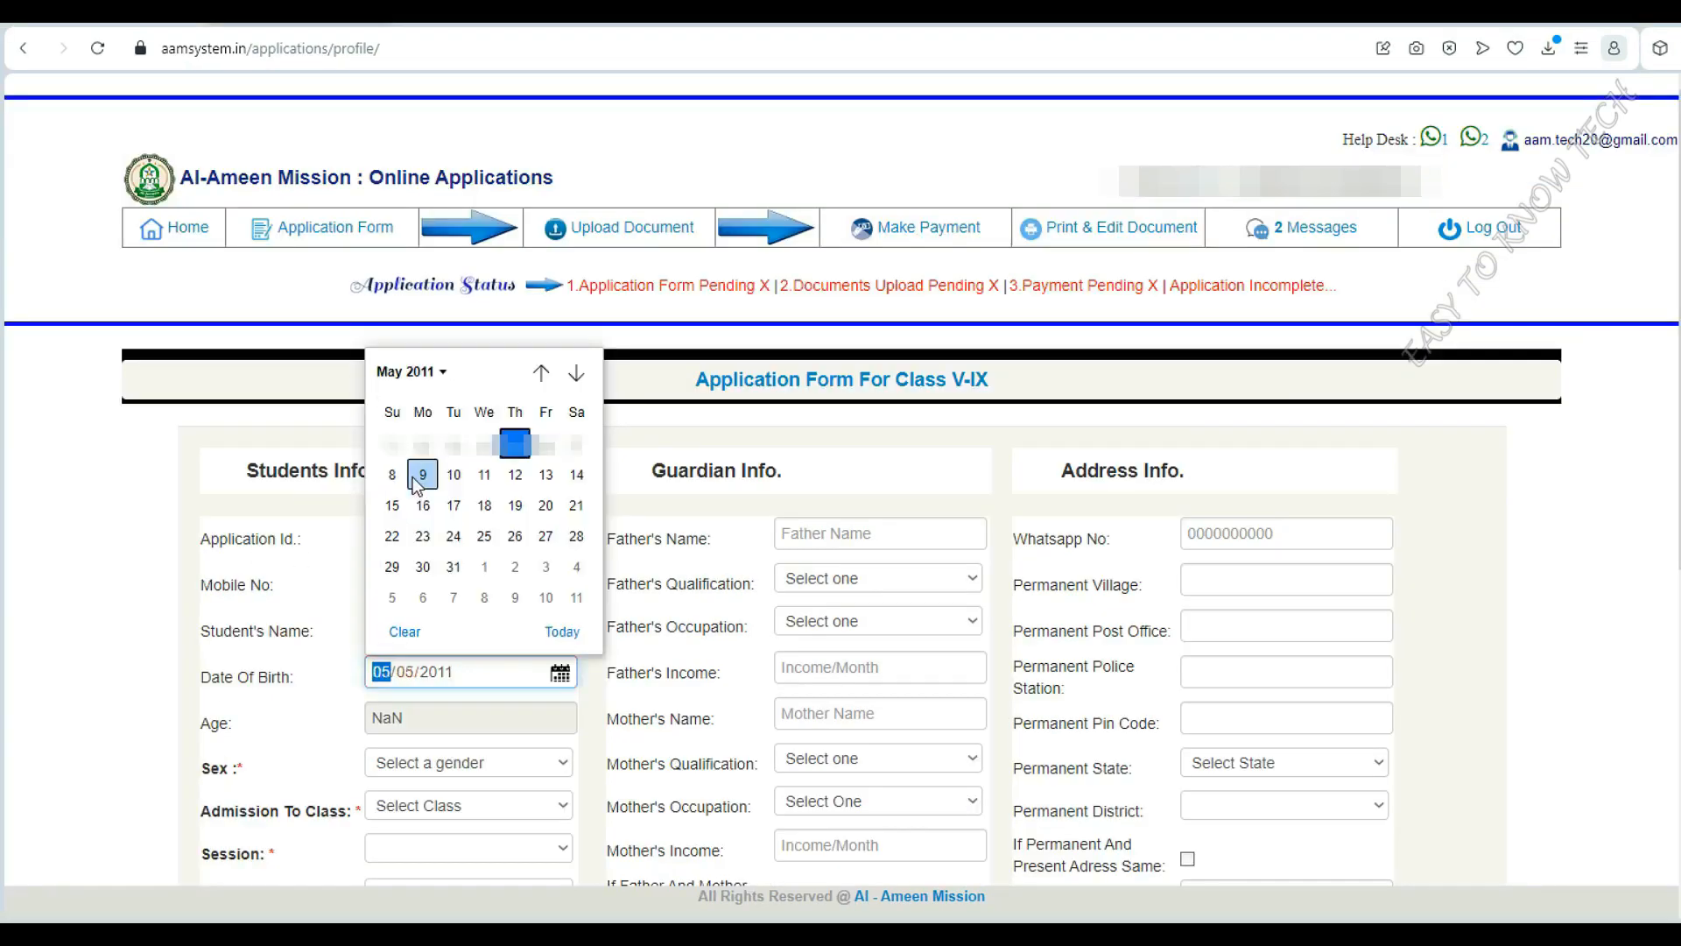
pyautogui.click(576, 537)
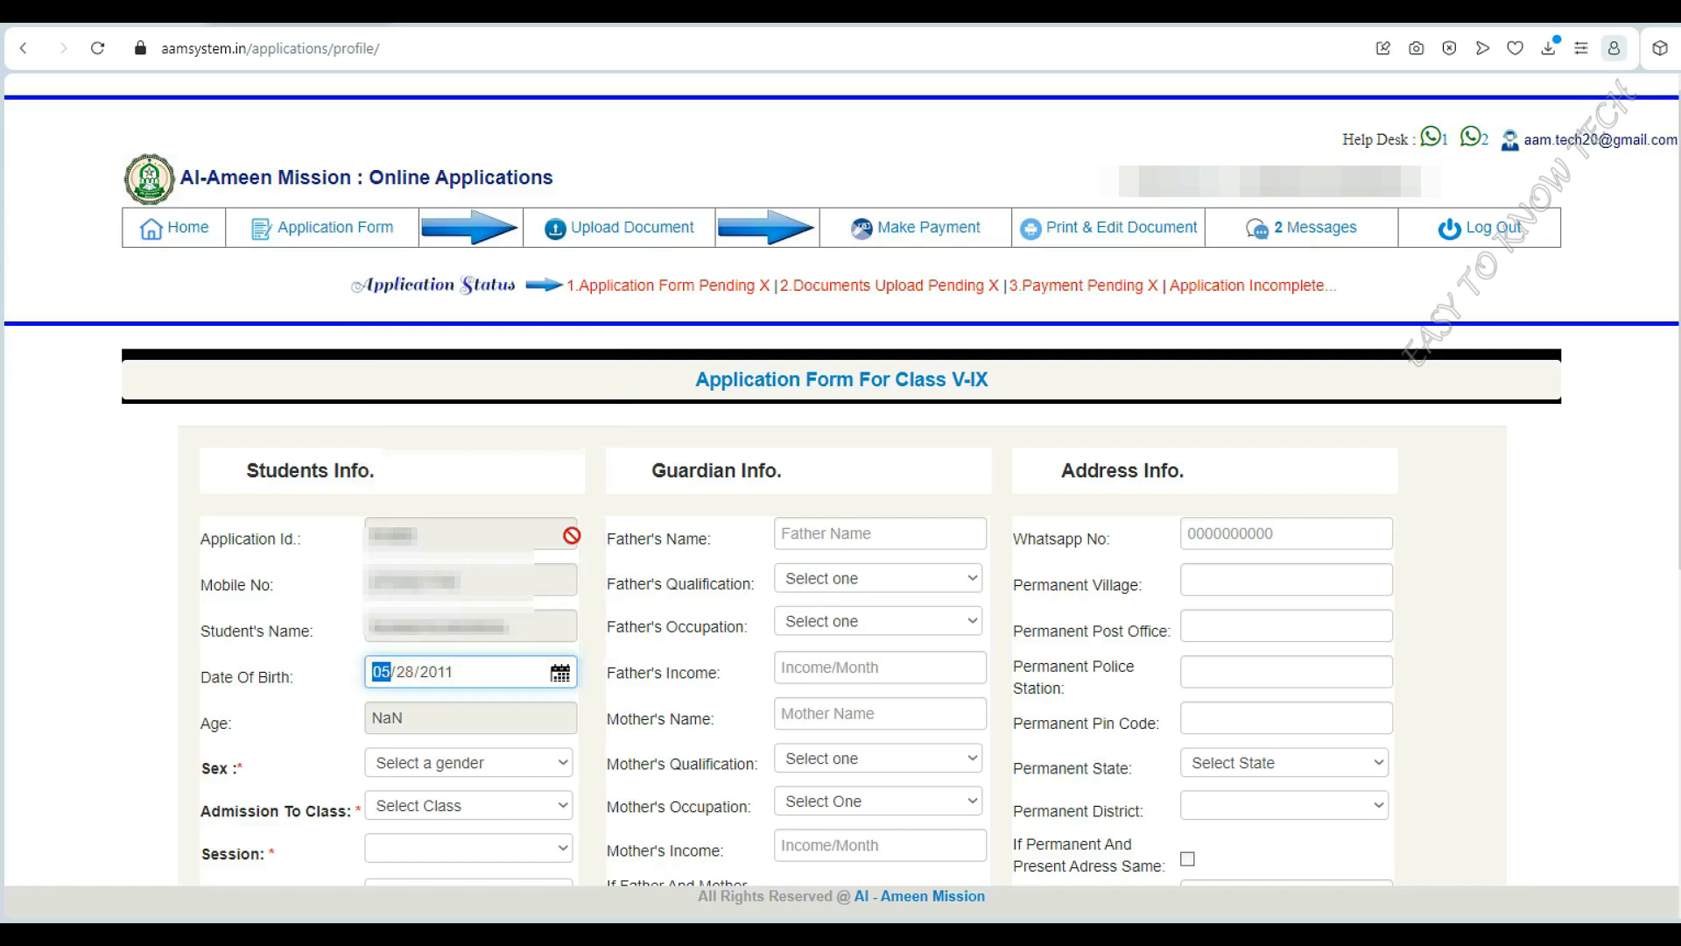
pyautogui.click(334, 740)
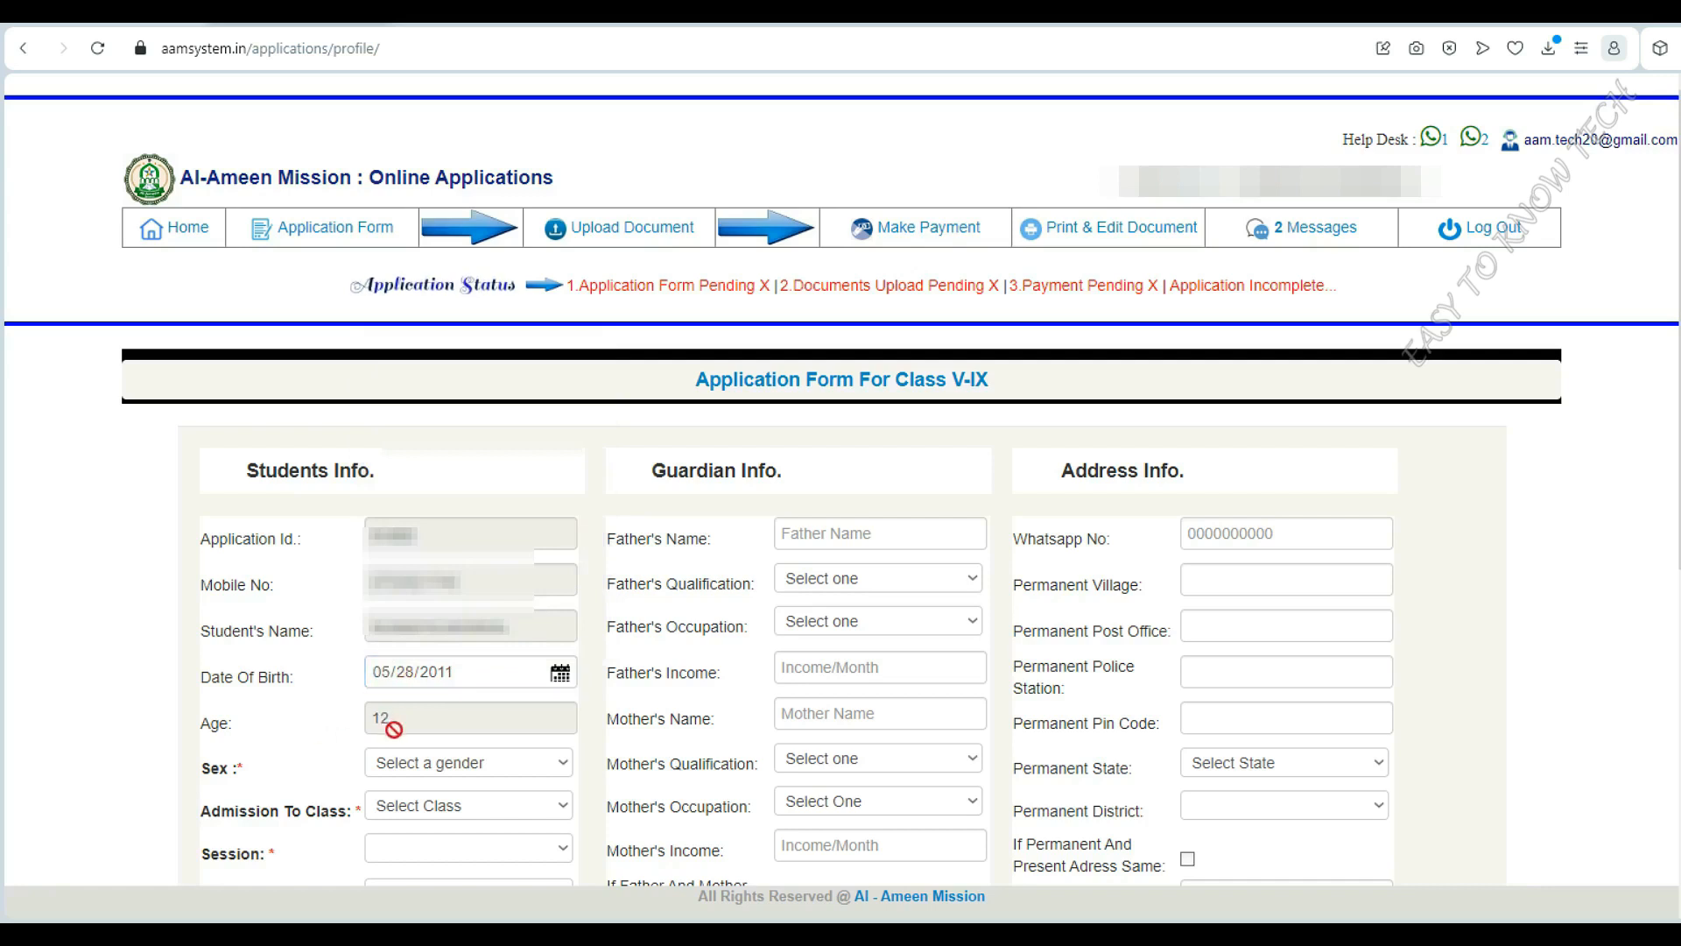
pyautogui.click(536, 765)
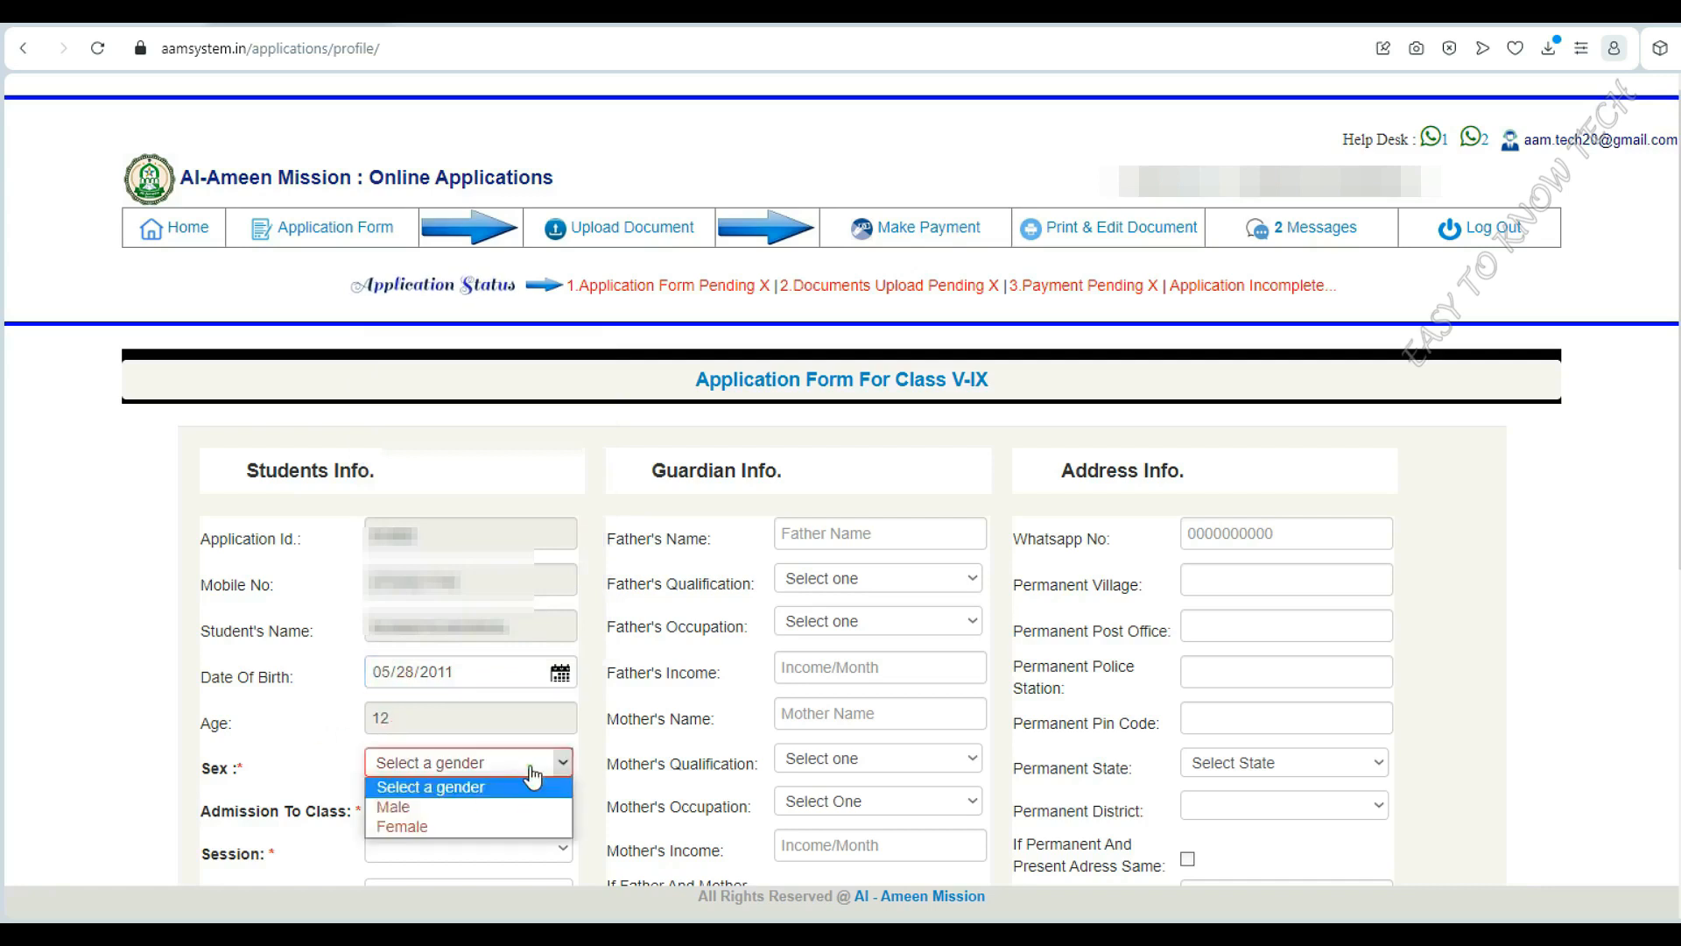
pyautogui.click(401, 827)
pyautogui.click(474, 818)
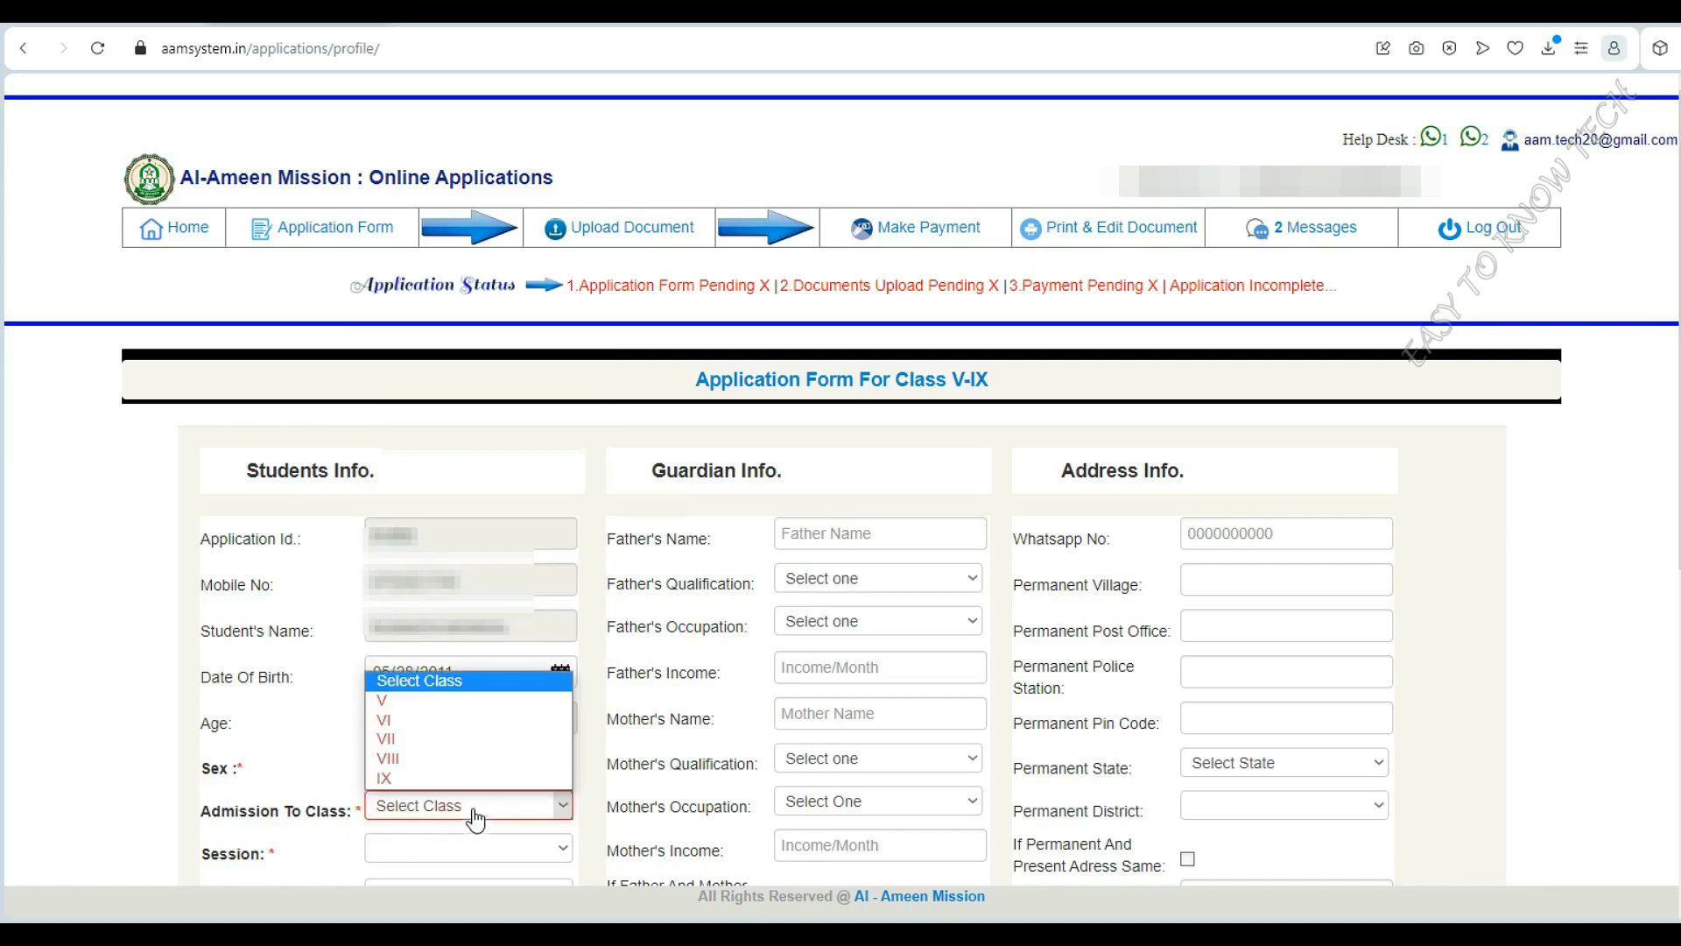
pyautogui.click(422, 747)
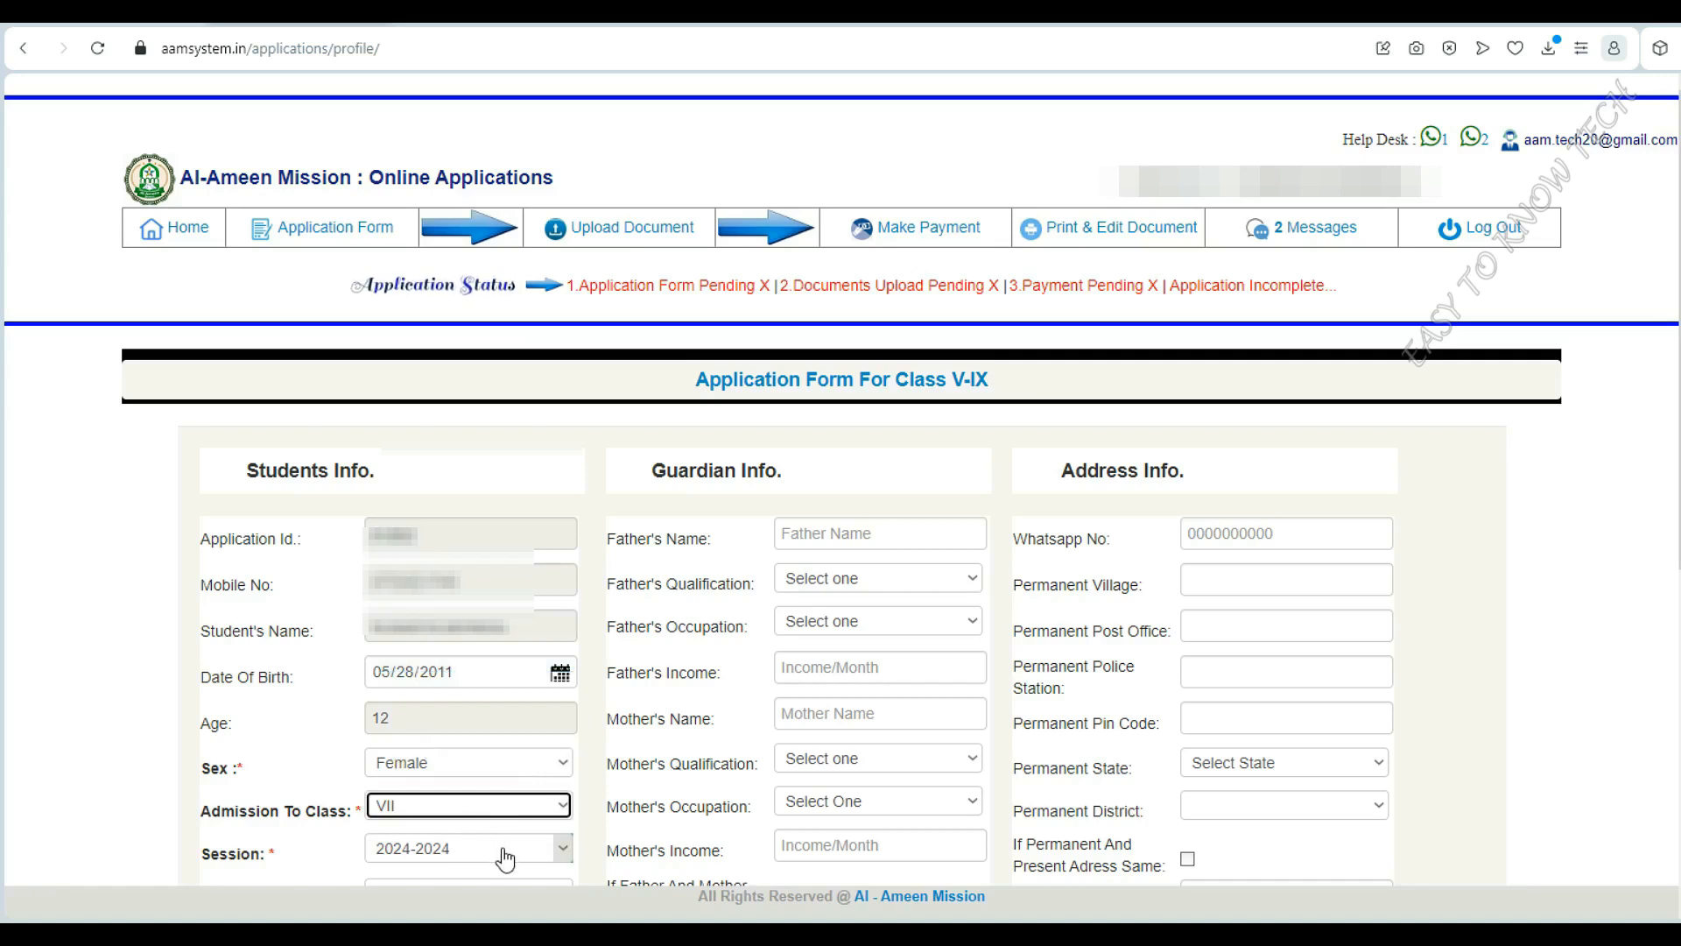
# Choose exam centre Nadia/Chapra, category OBC-A, and special category General
pyautogui.scroll(-5, 505, 859)
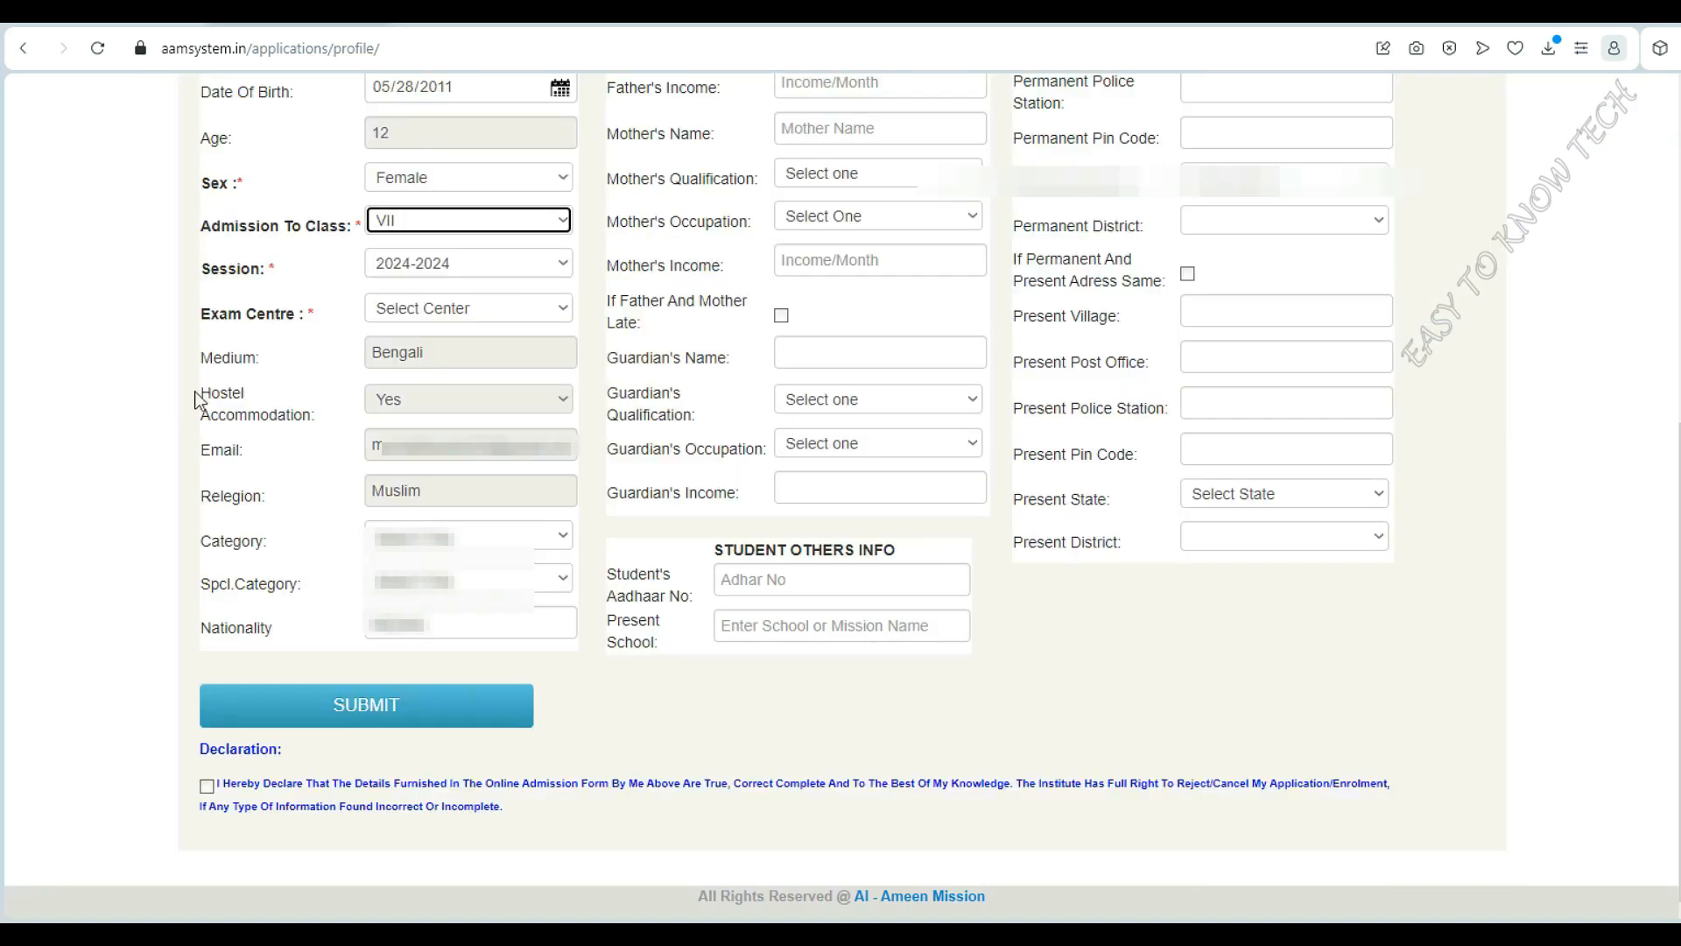
pyautogui.click(541, 311)
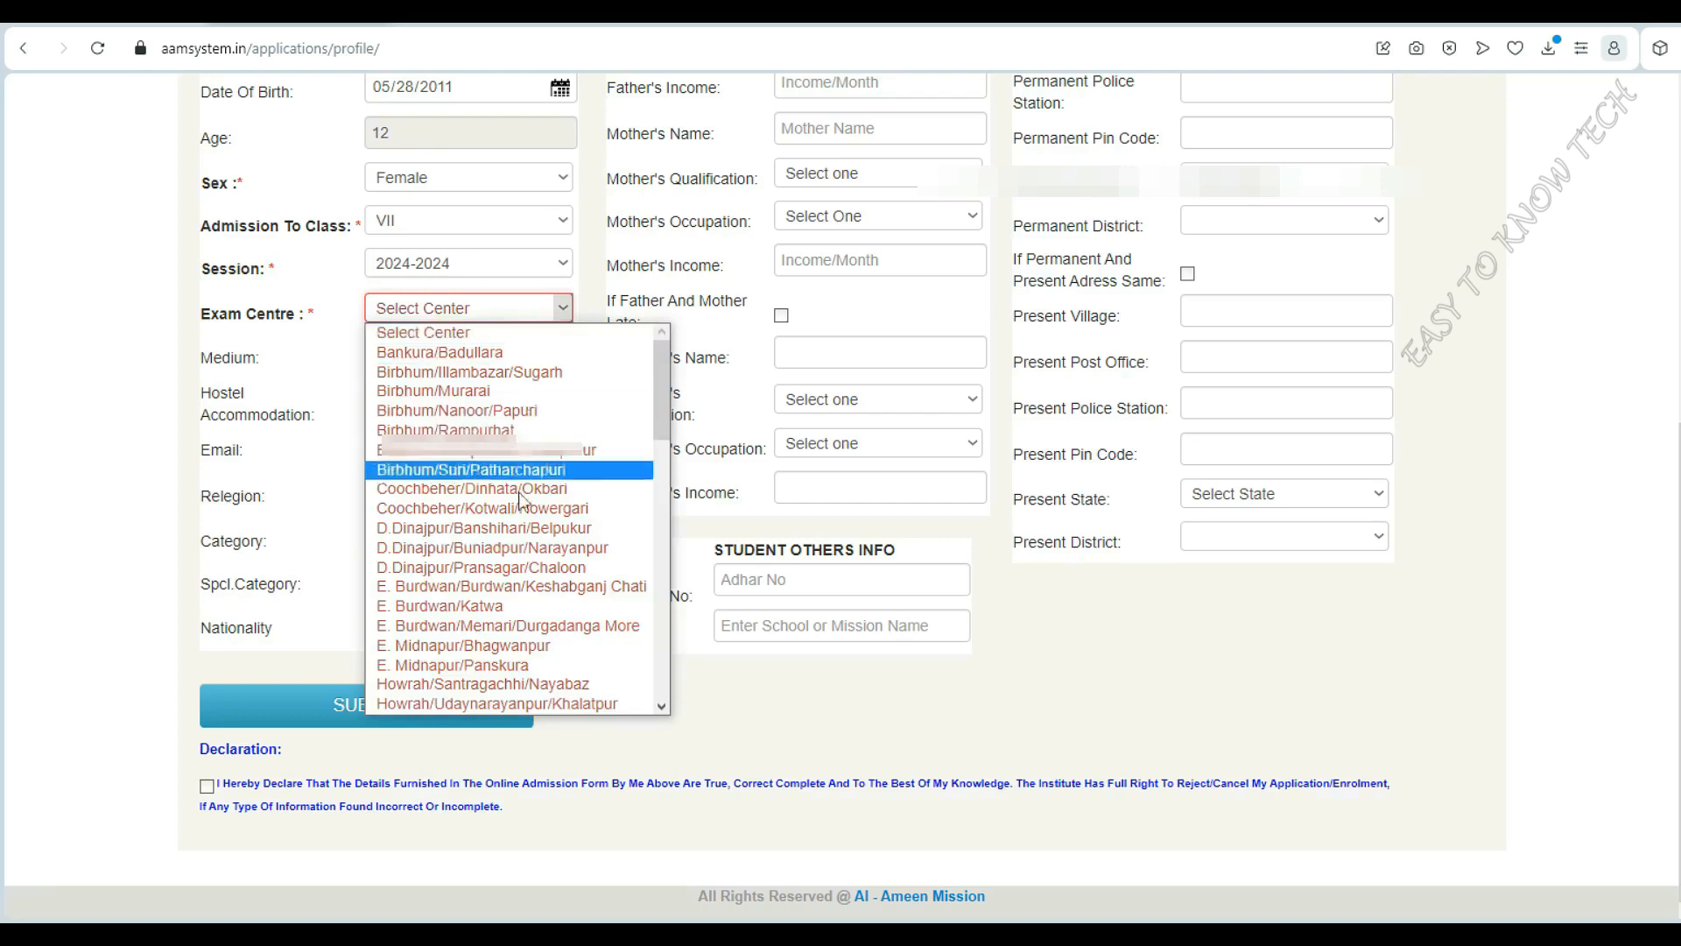
pyautogui.scroll(-9, 536, 613)
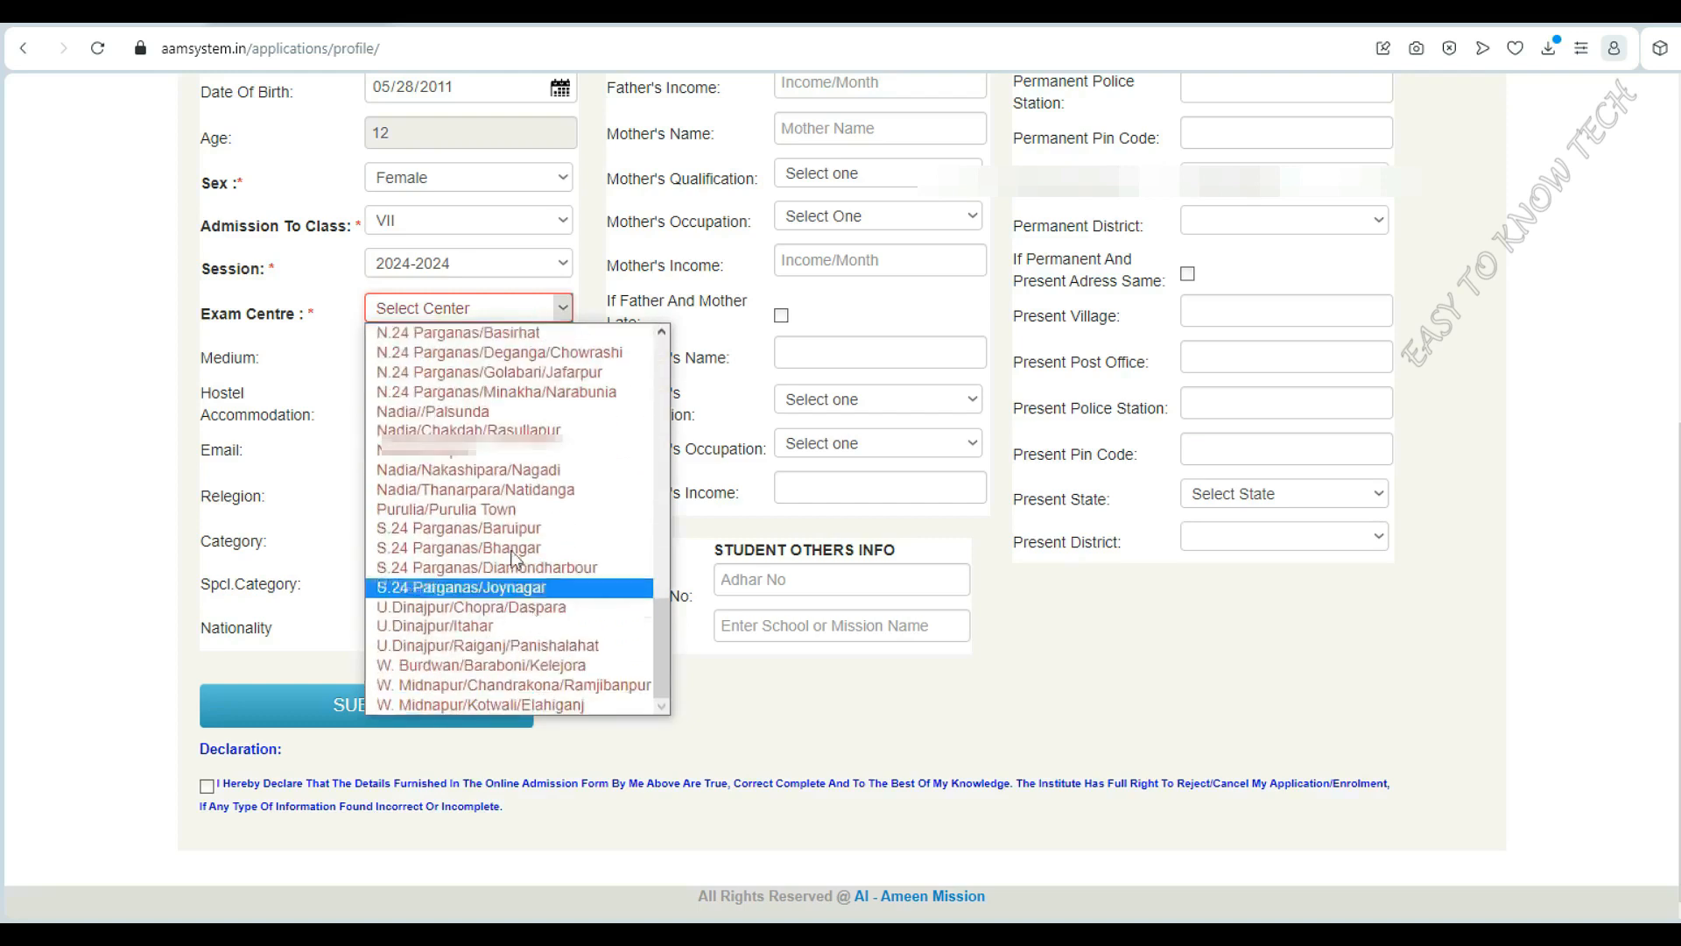
pyautogui.click(439, 450)
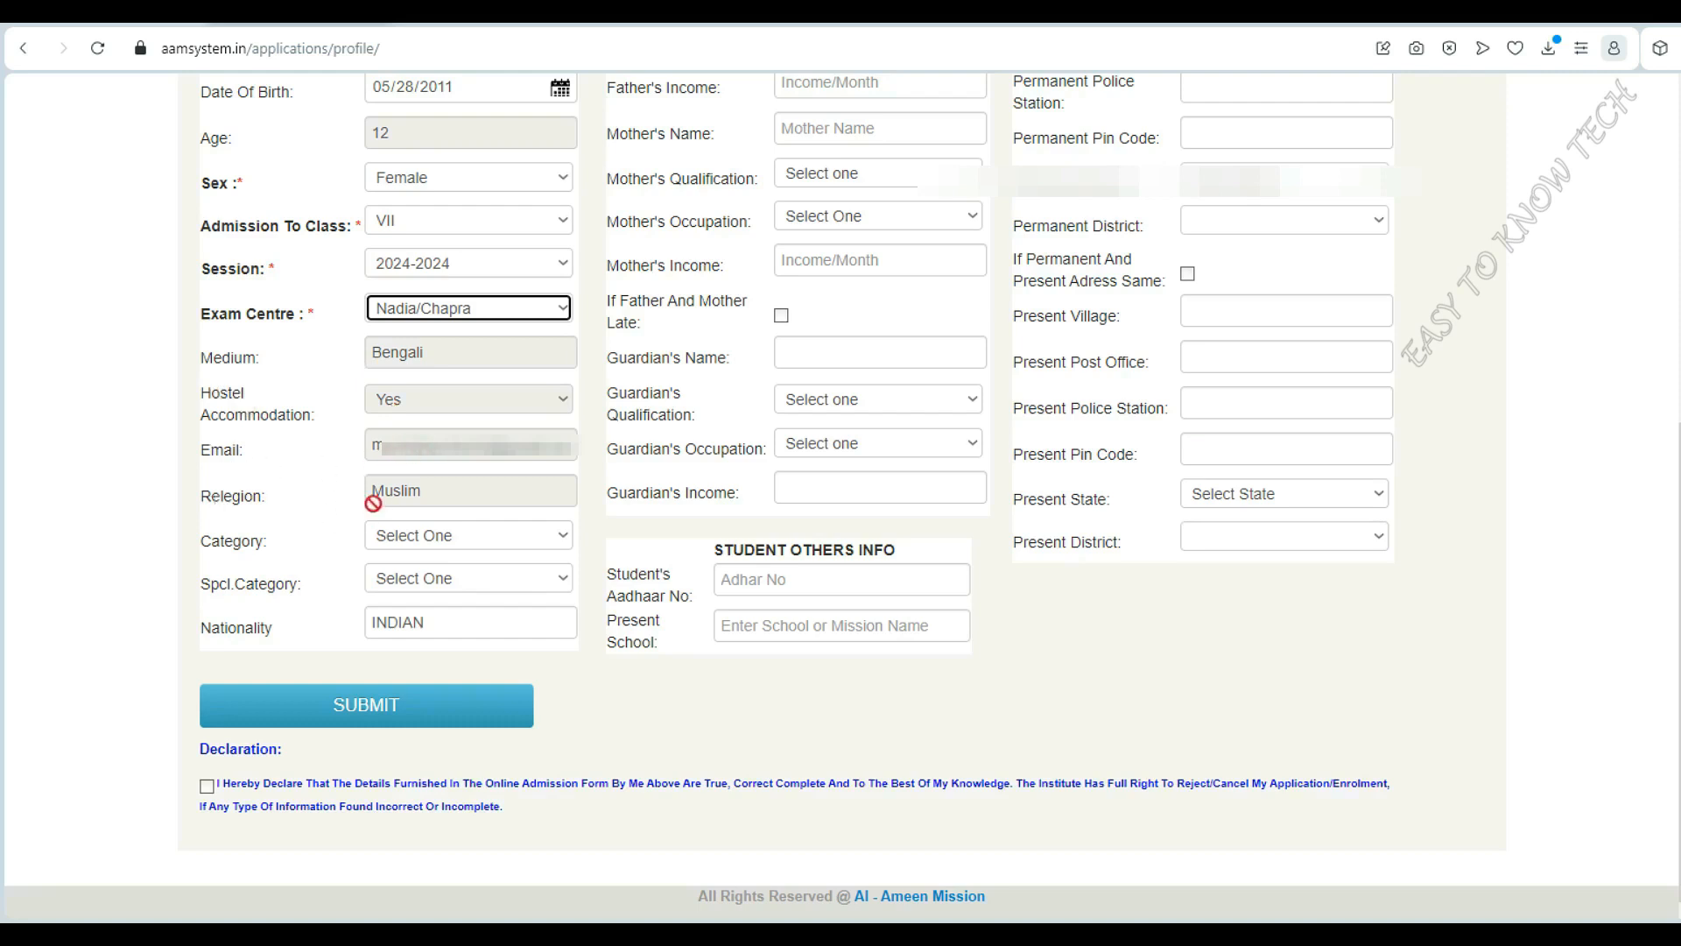
pyautogui.click(465, 535)
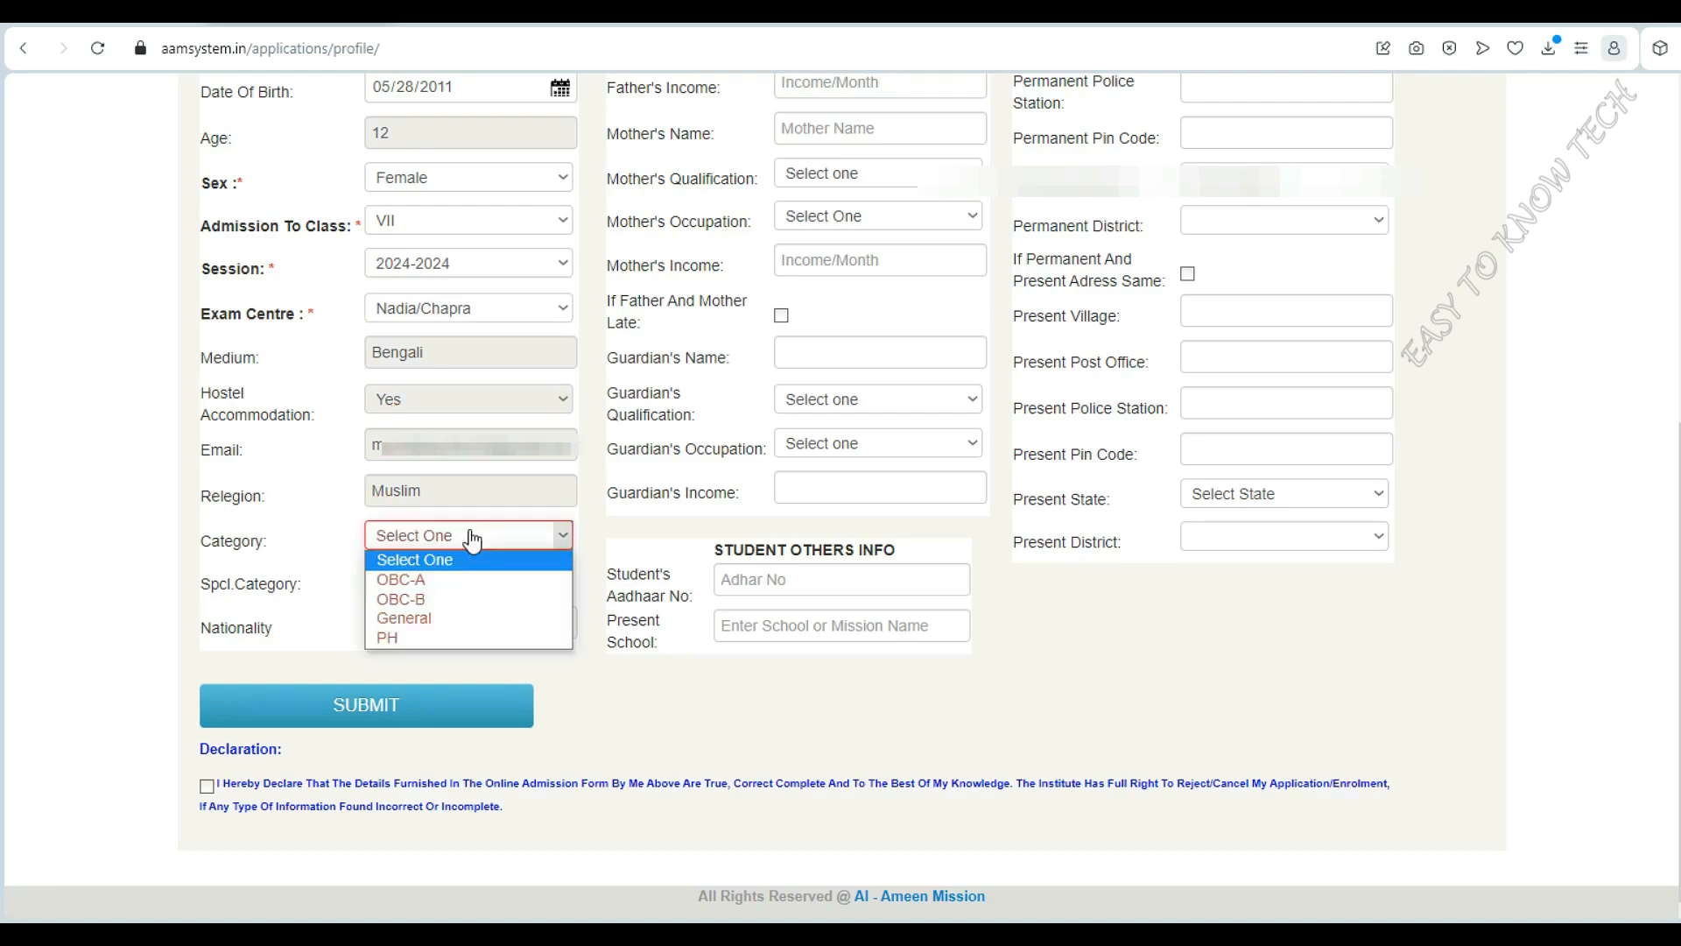
pyautogui.click(453, 582)
pyautogui.click(428, 581)
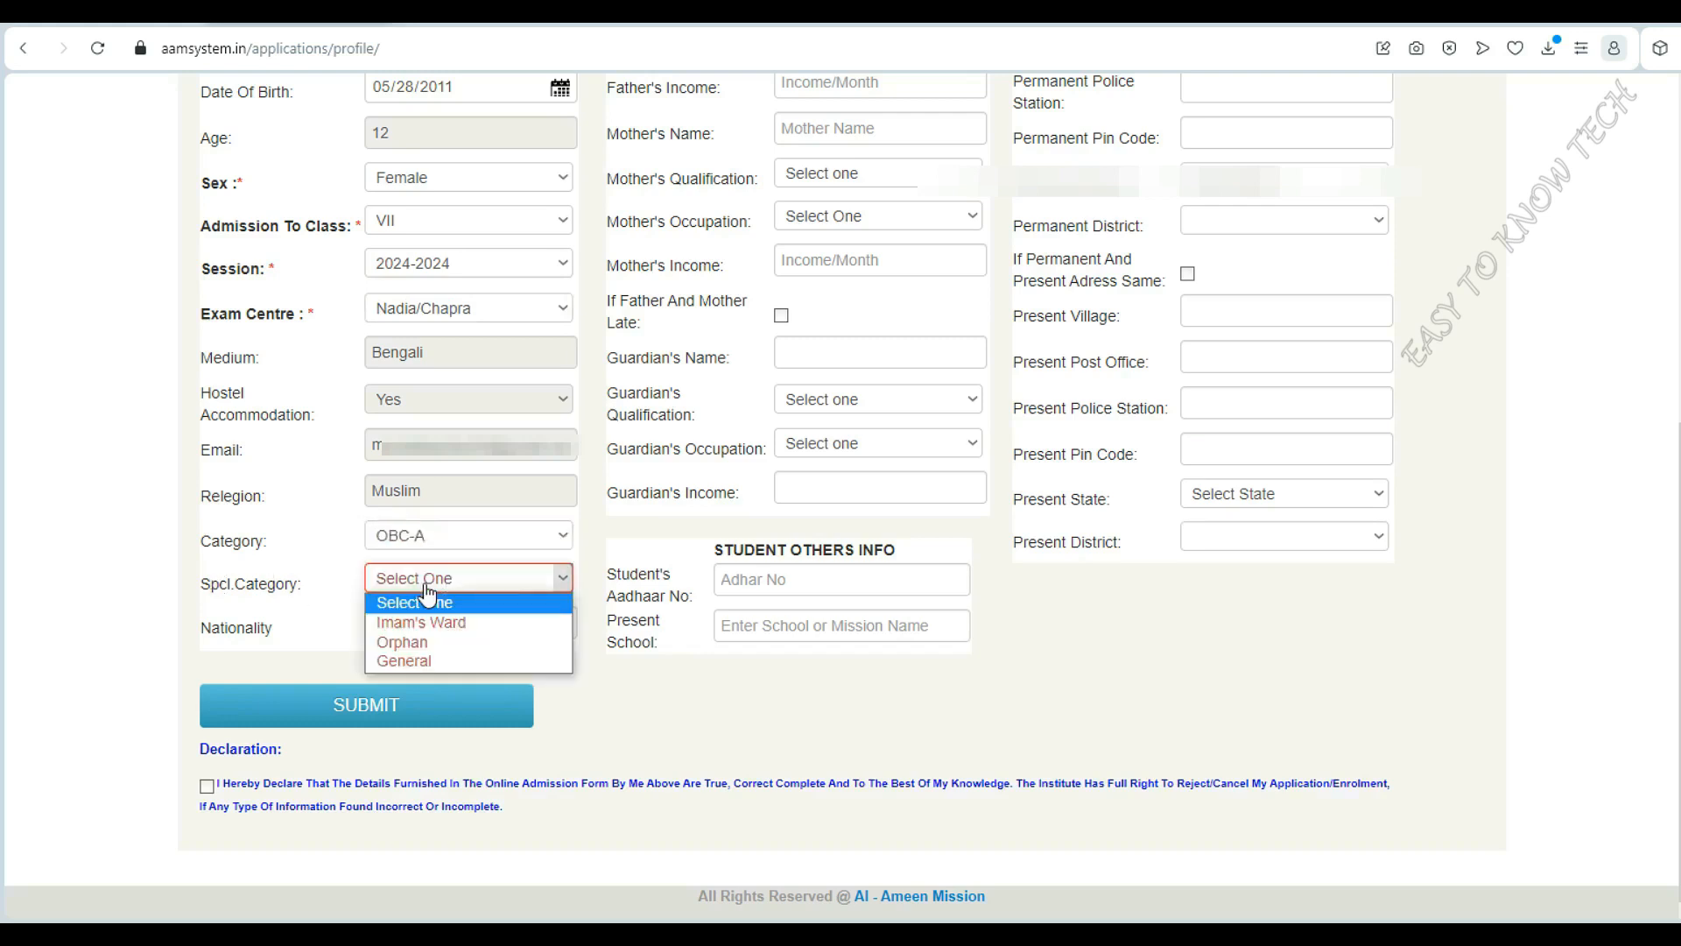
pyautogui.click(454, 663)
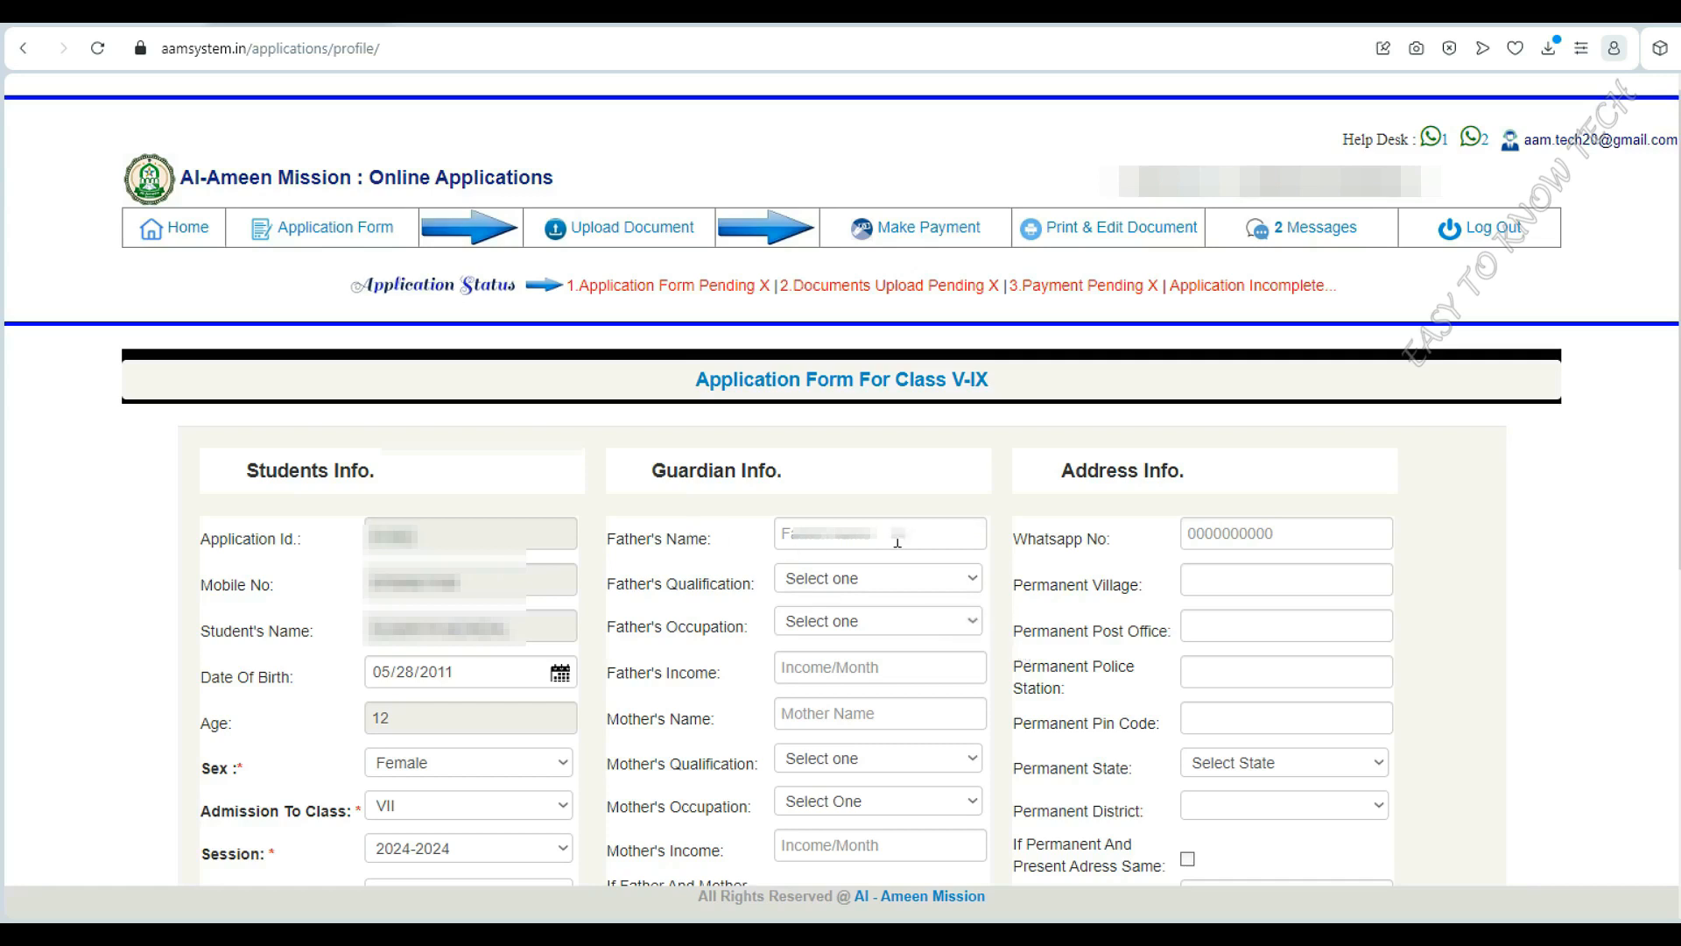
# Fill the father's name, qualification Post Graduate, occupation Business, and monthly income 9000
pyautogui.click(912, 541)
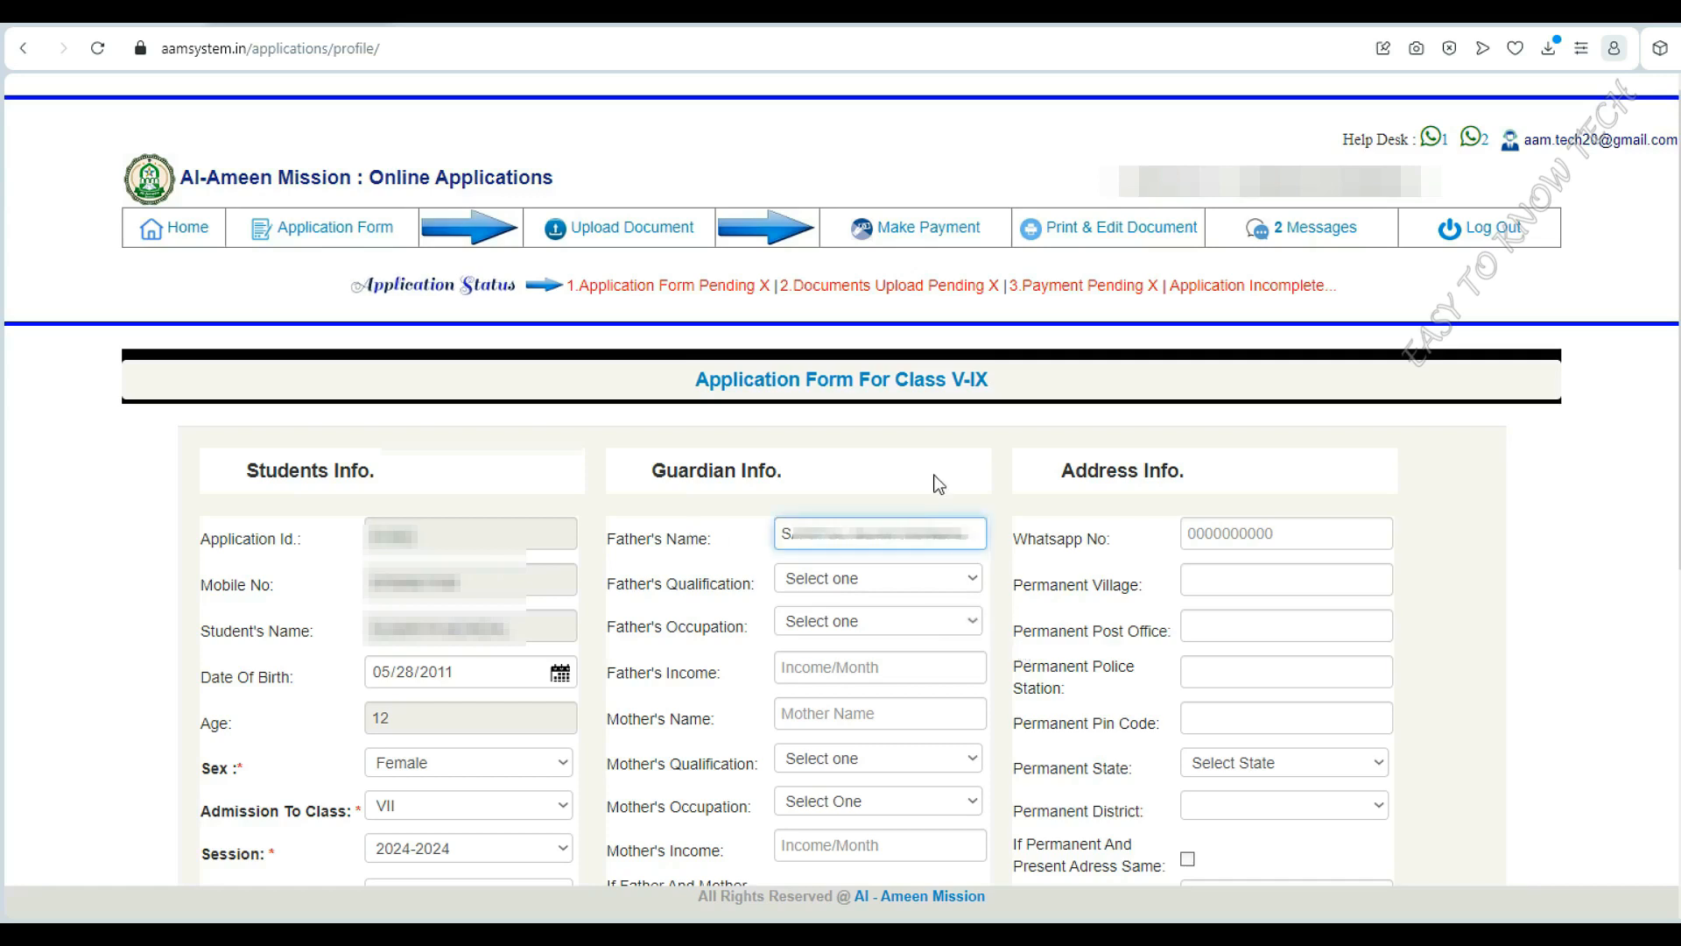
pyautogui.click(945, 583)
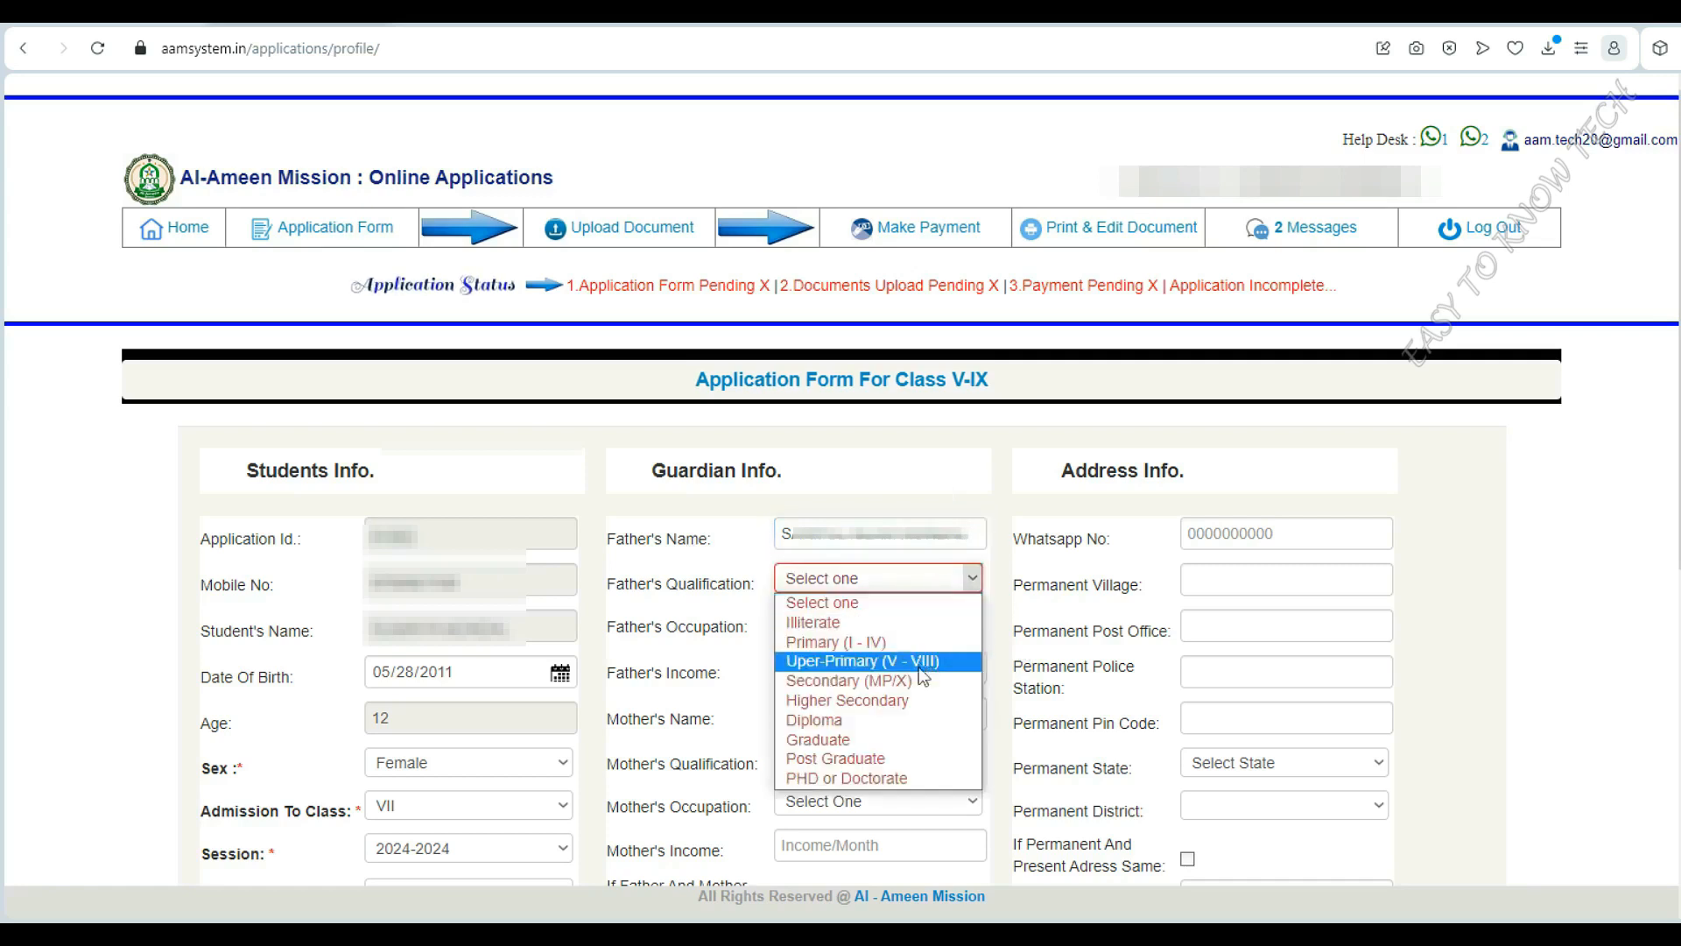
pyautogui.click(908, 760)
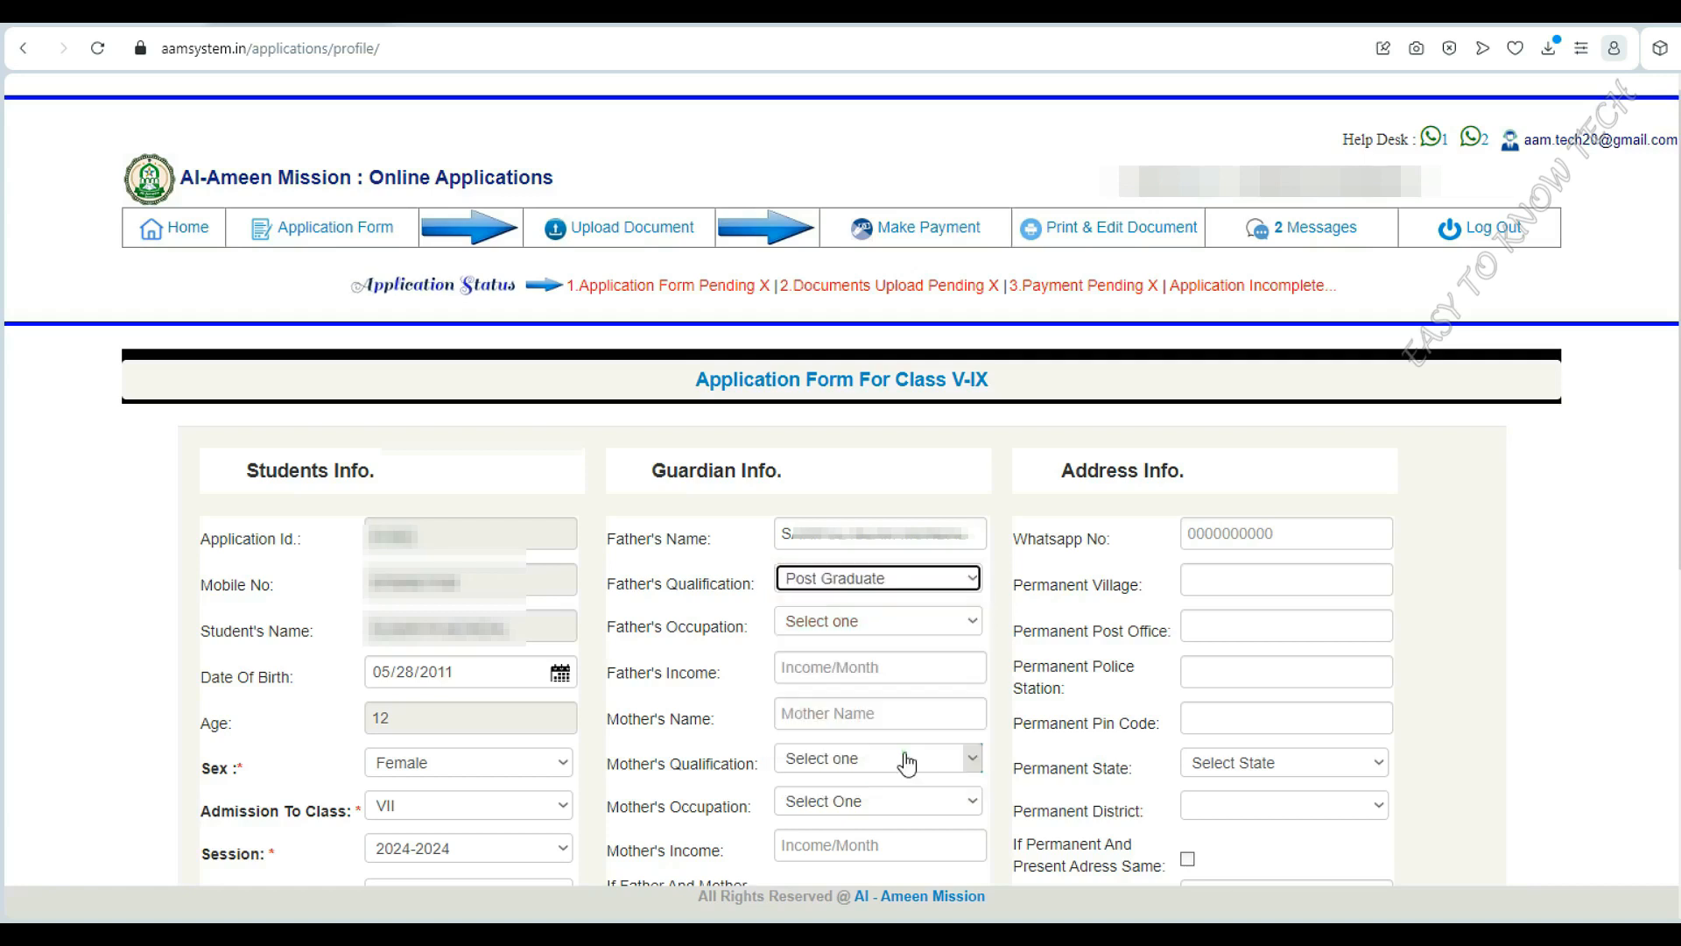
pyautogui.click(941, 624)
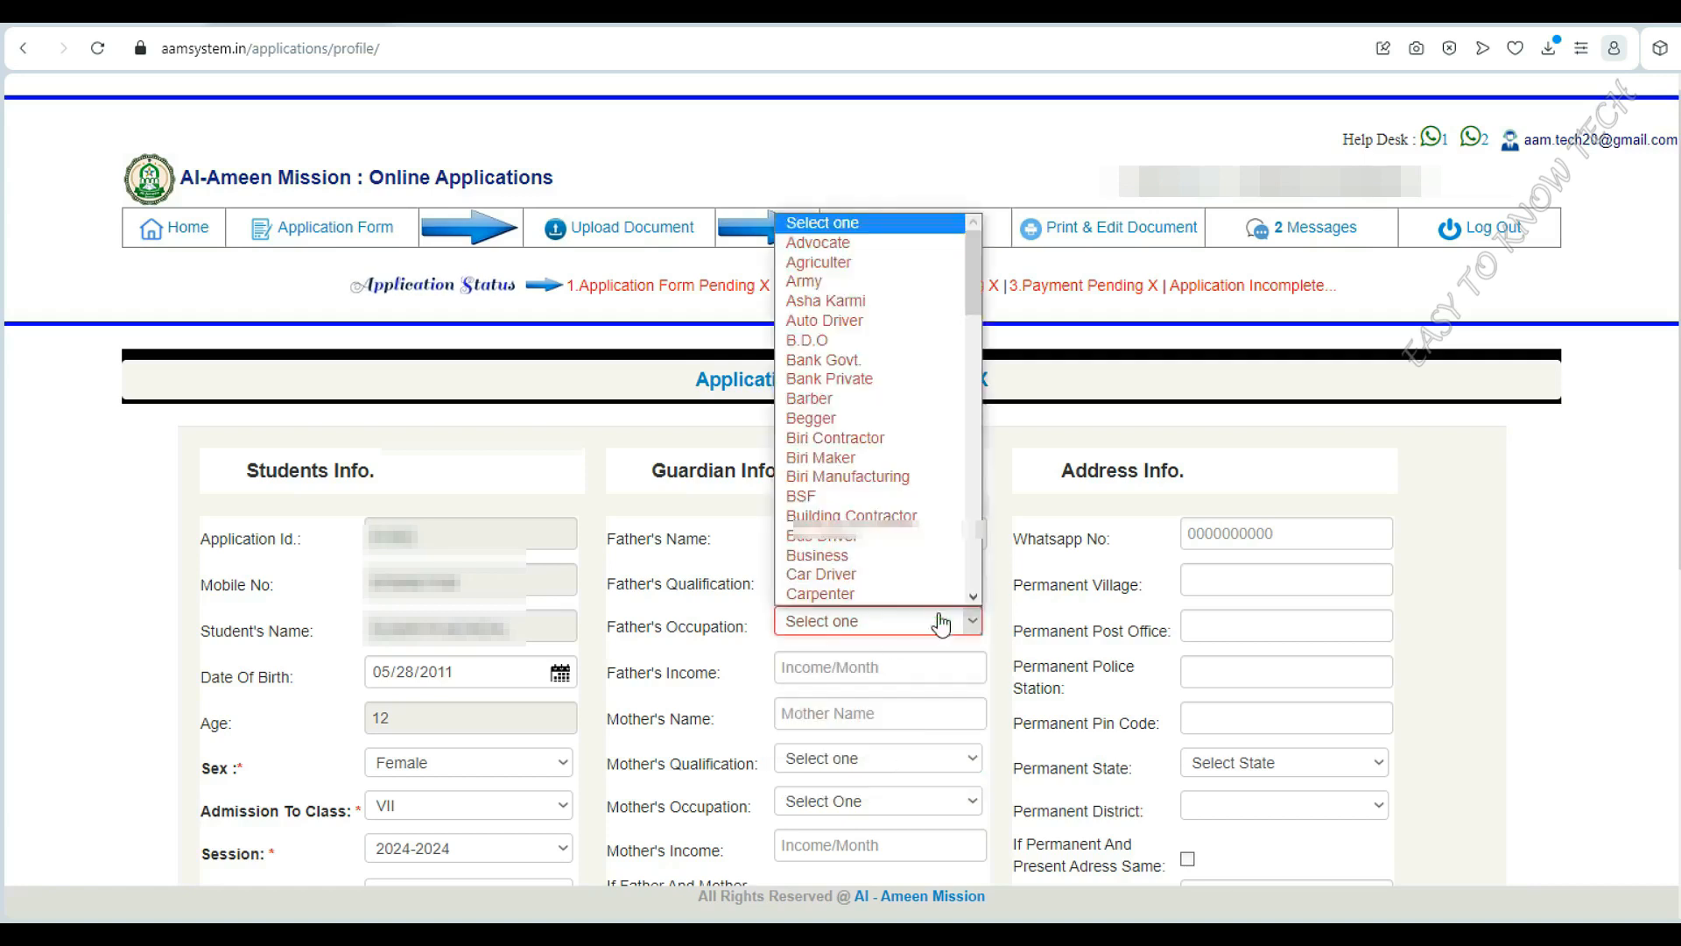
pyautogui.click(881, 270)
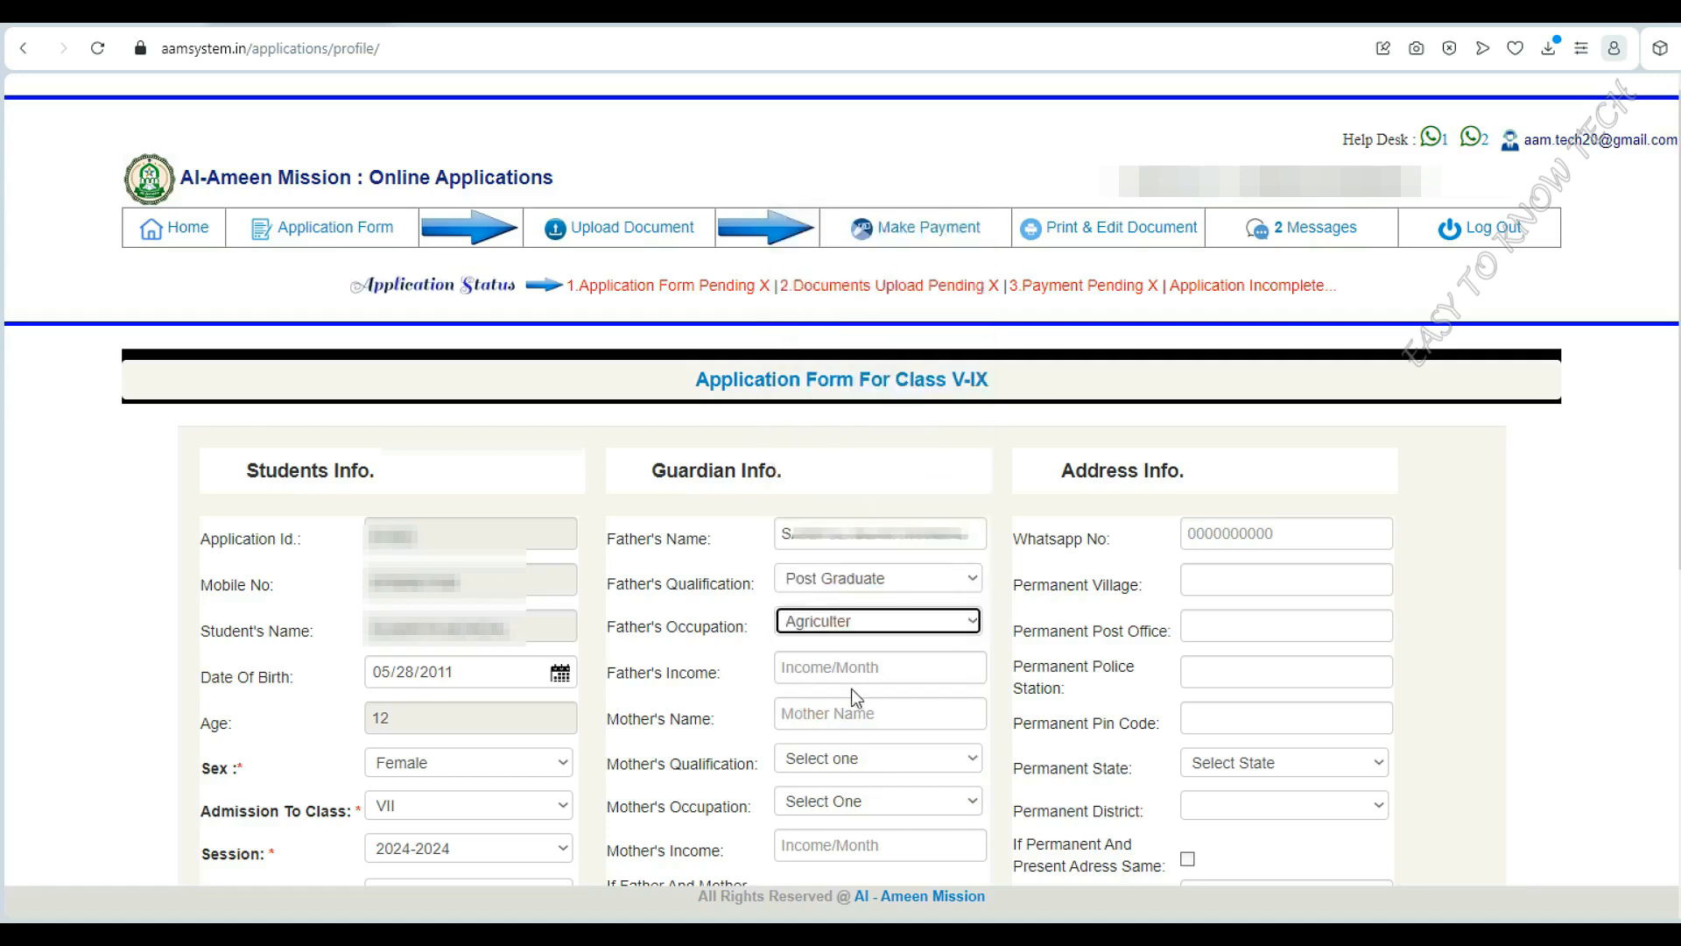
pyautogui.click(902, 623)
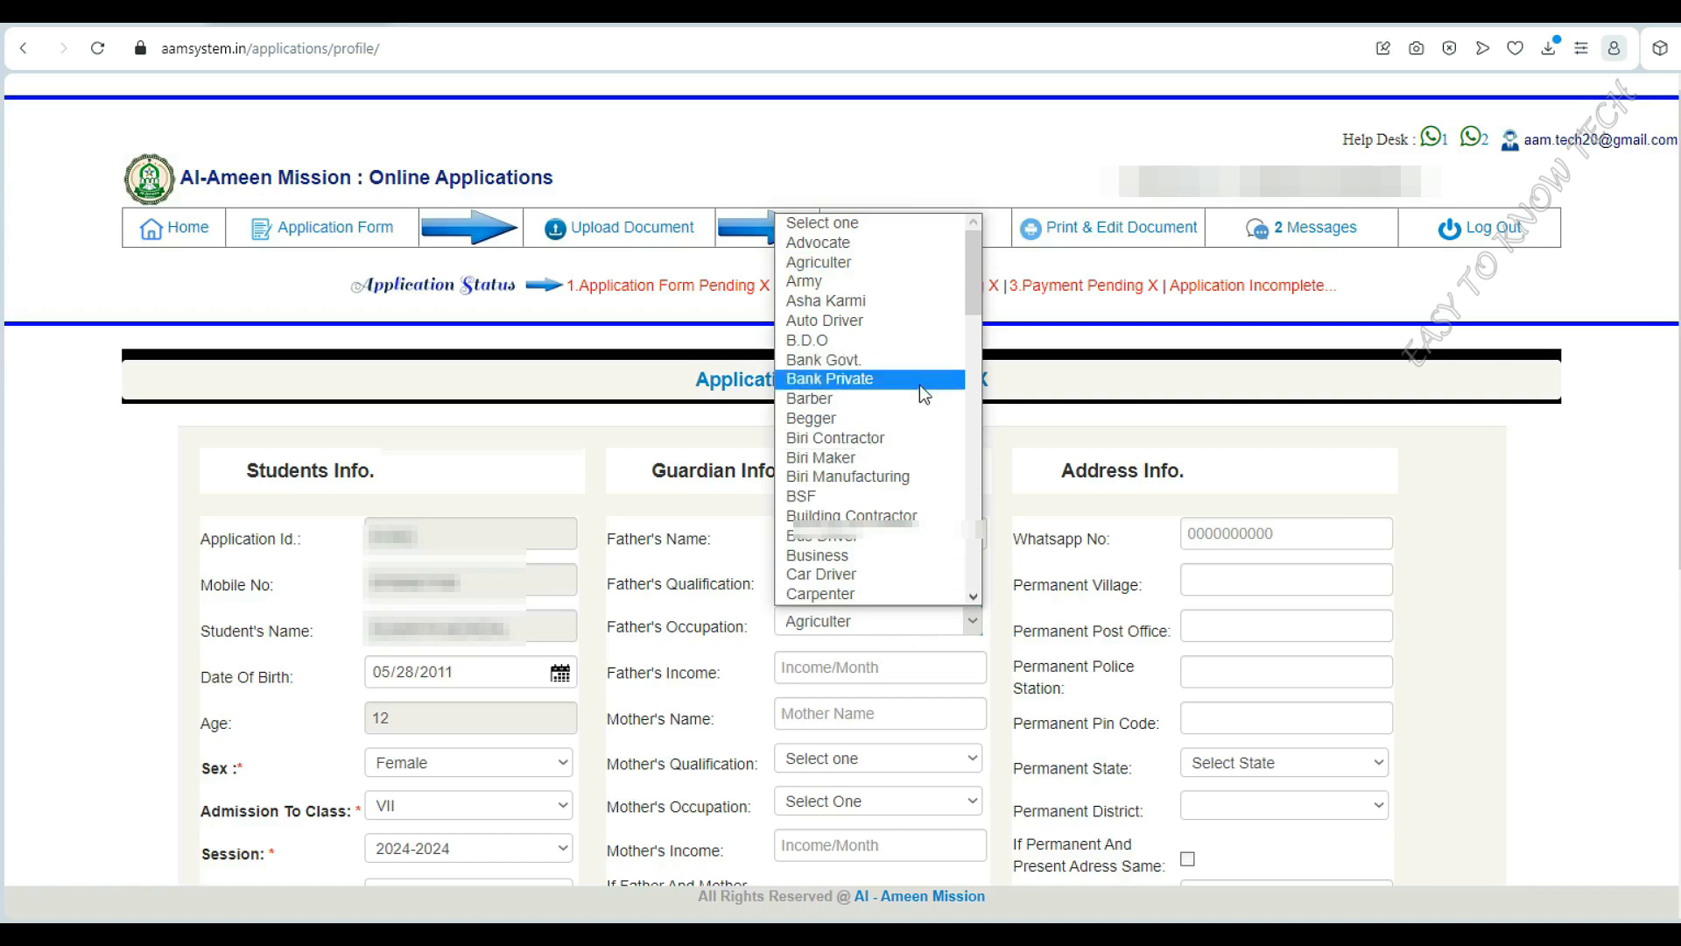
pyautogui.click(875, 556)
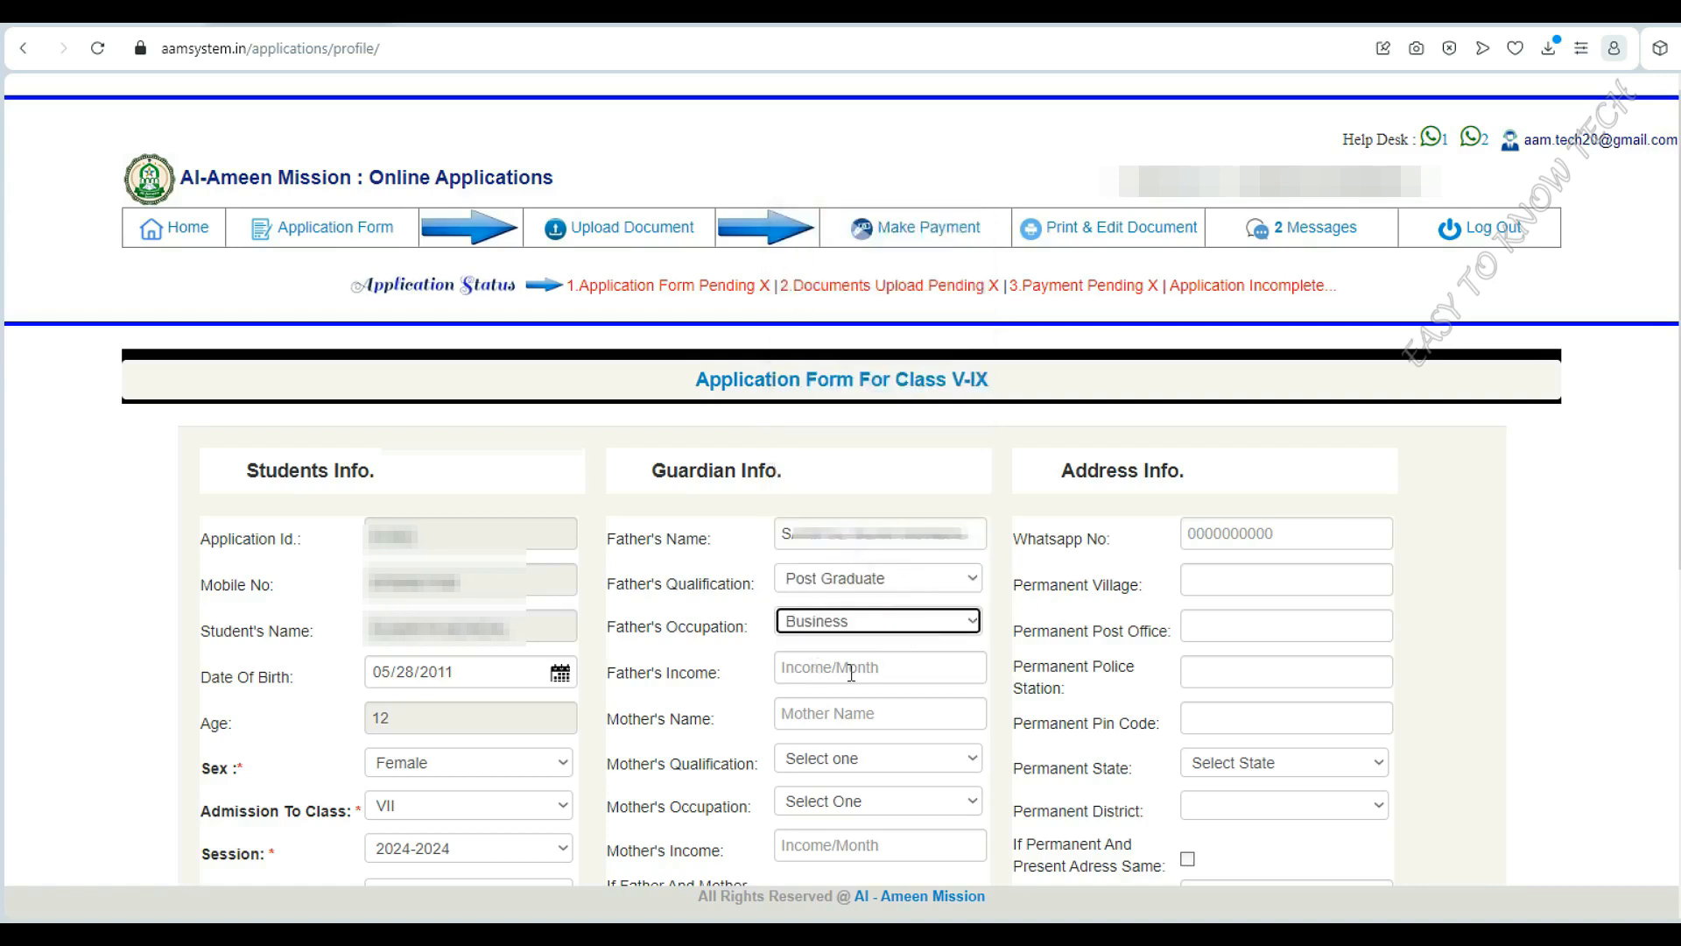
pyautogui.click(893, 673)
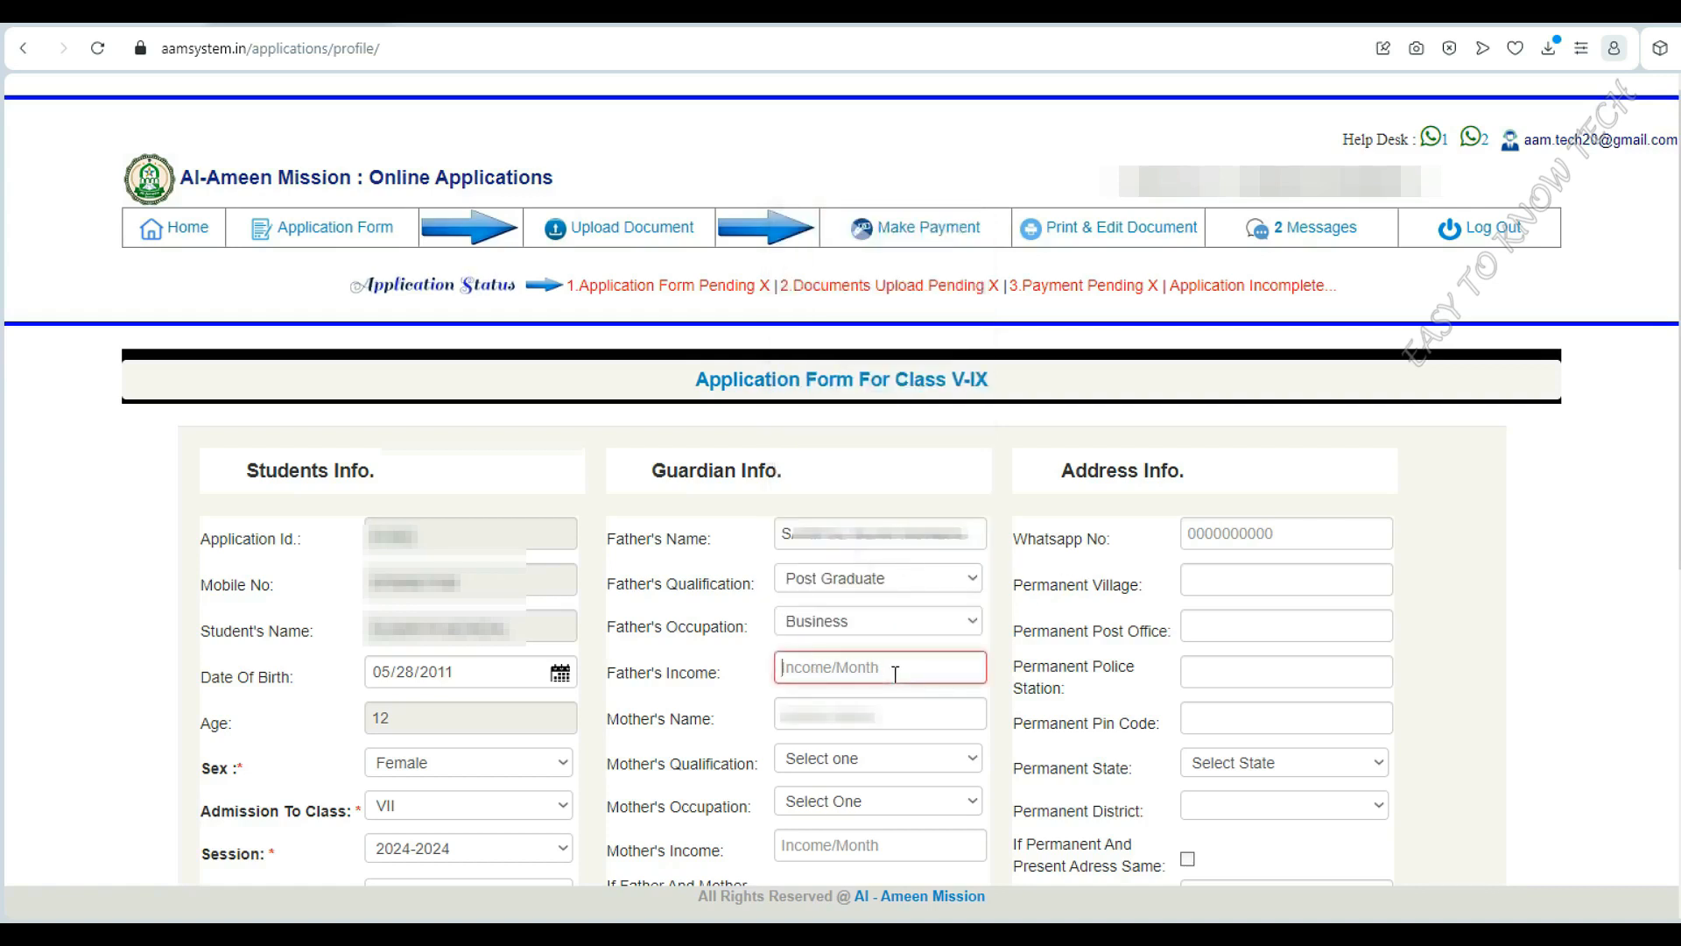
pyautogui.write('9000')
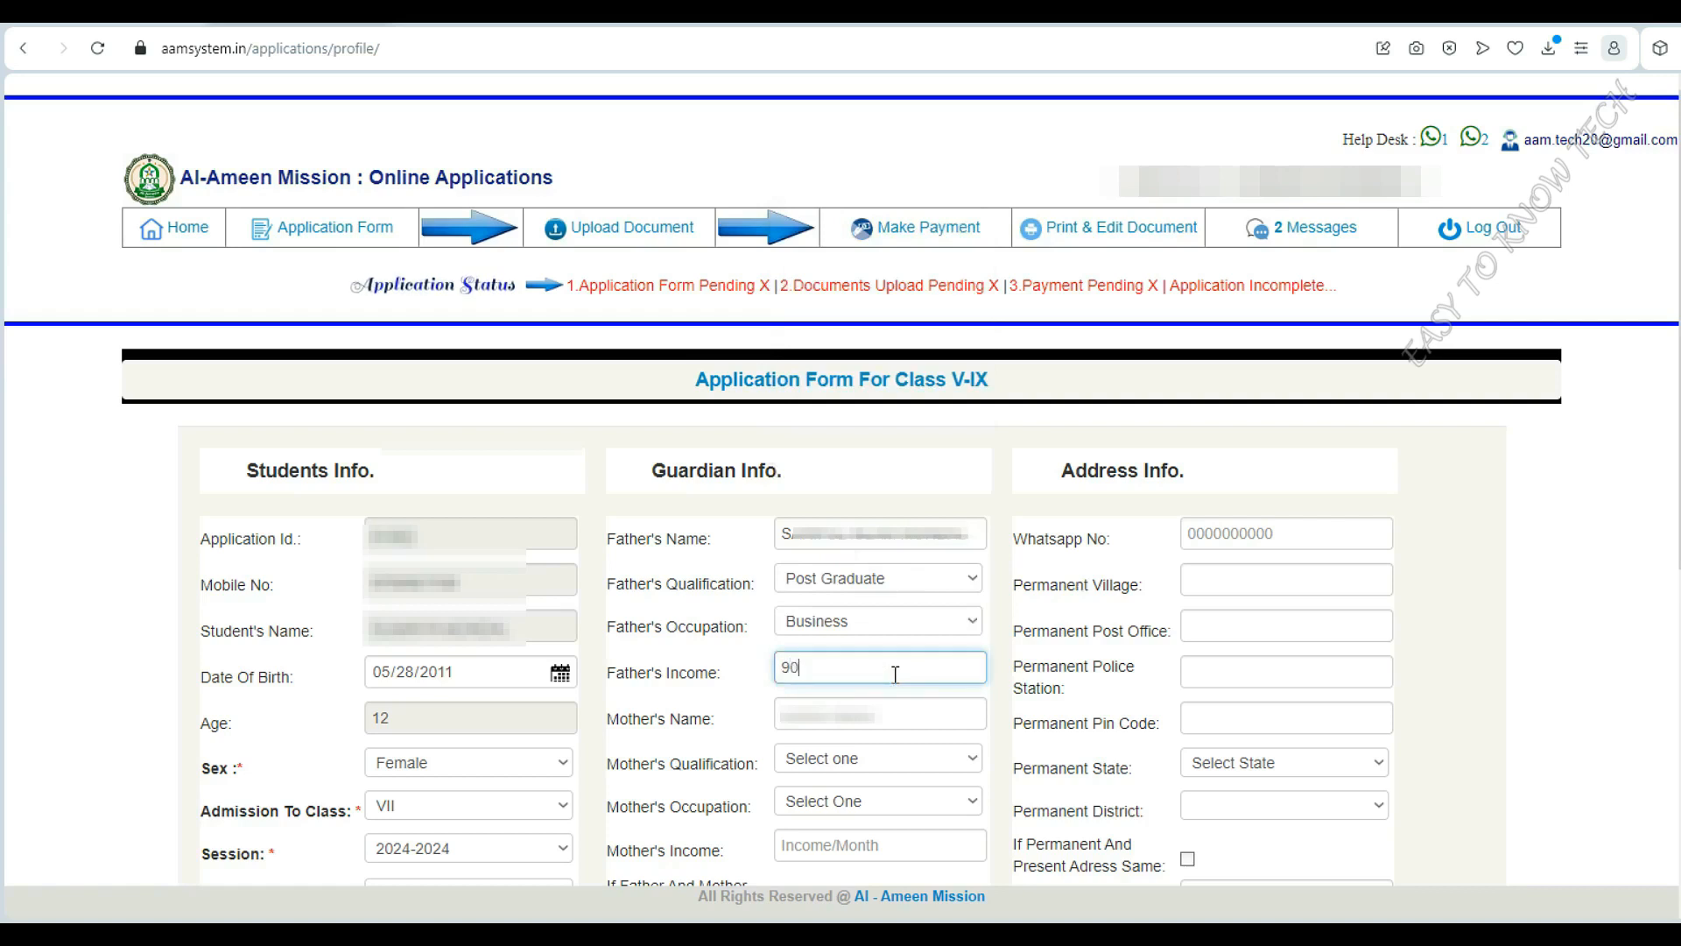
# Fill the mother's name, qualification Higher Secondary, occupation House Wife, and monthly income 00
pyautogui.click(919, 727)
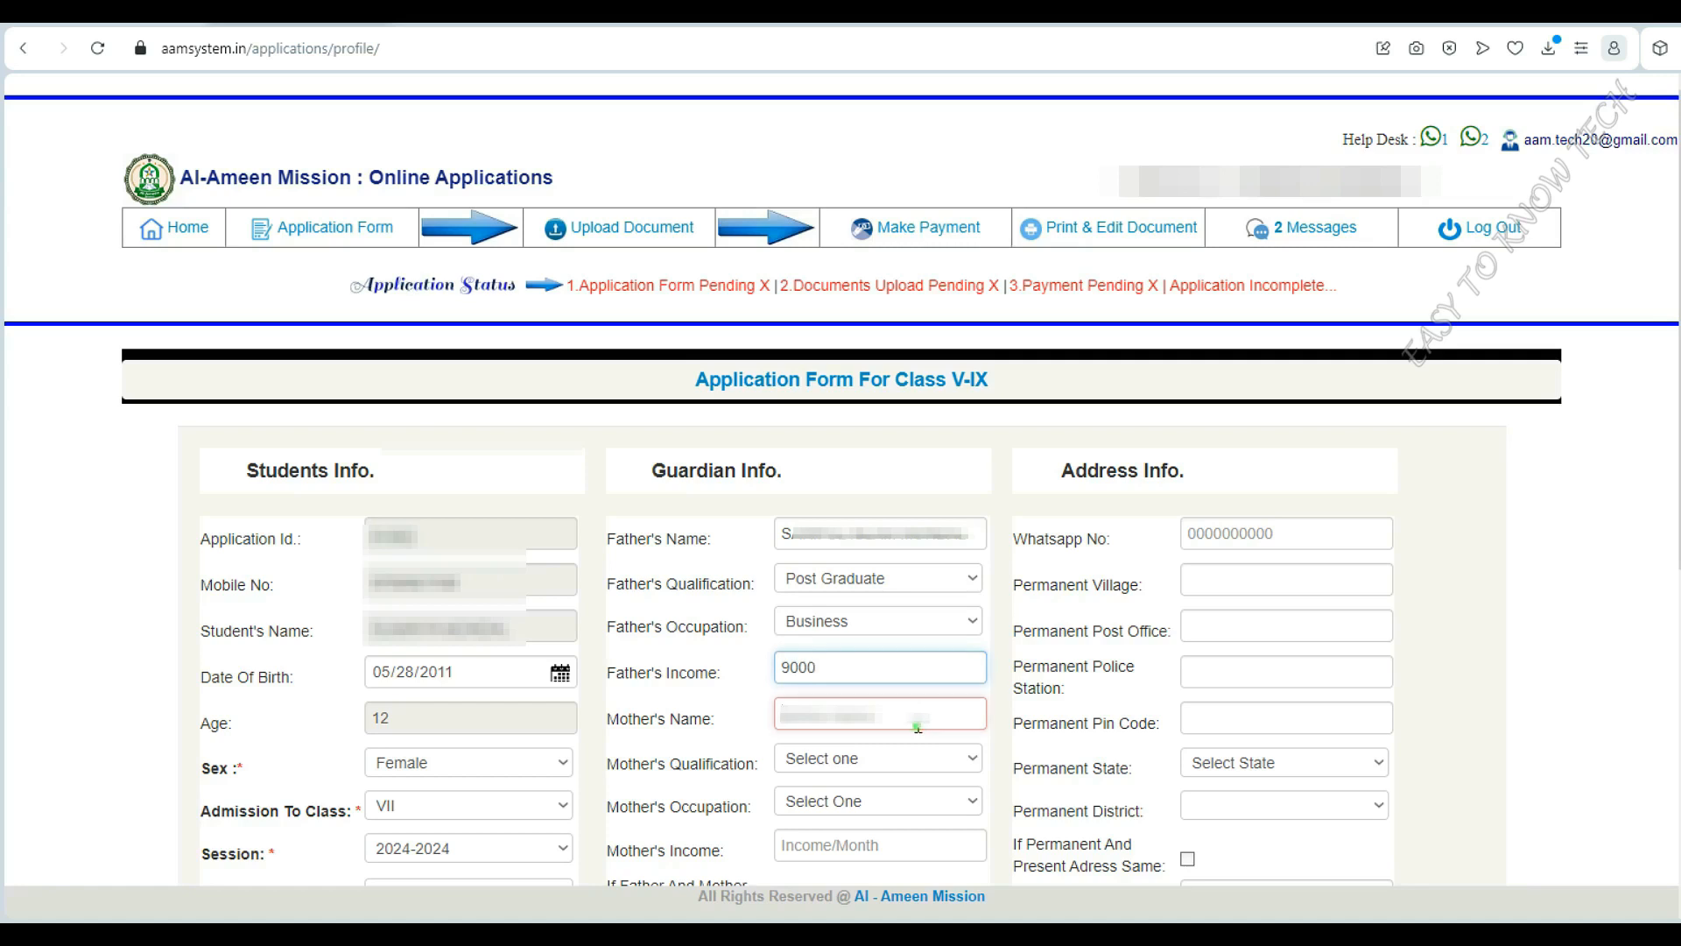
pyautogui.click(979, 766)
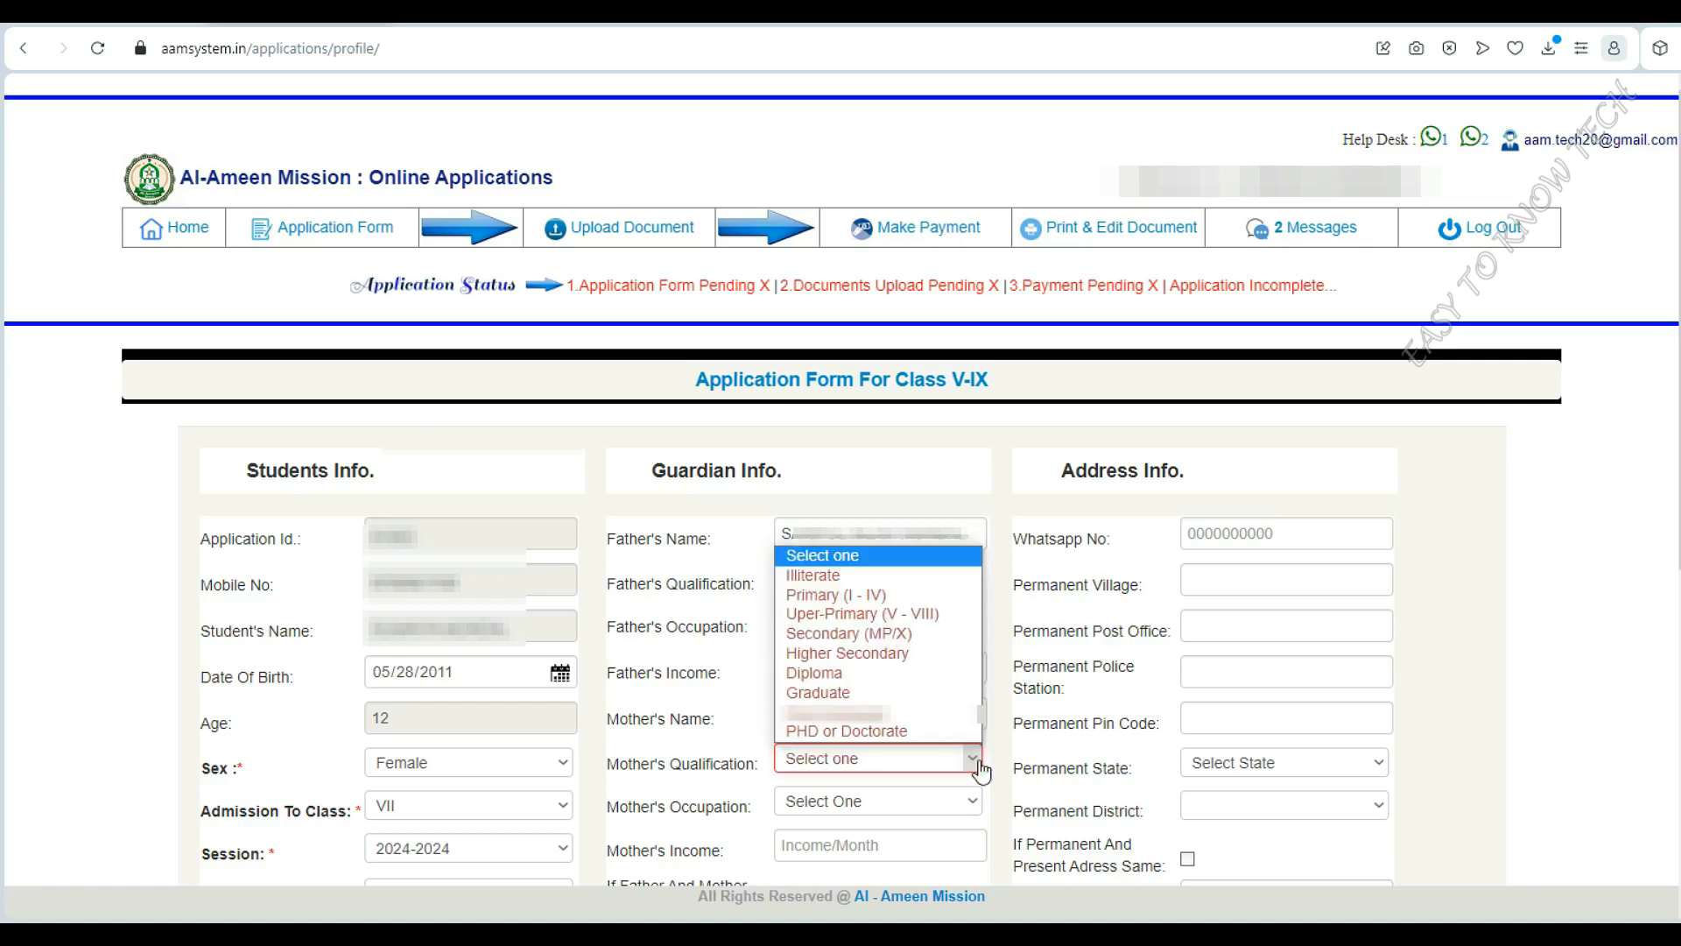
pyautogui.click(893, 655)
pyautogui.click(895, 804)
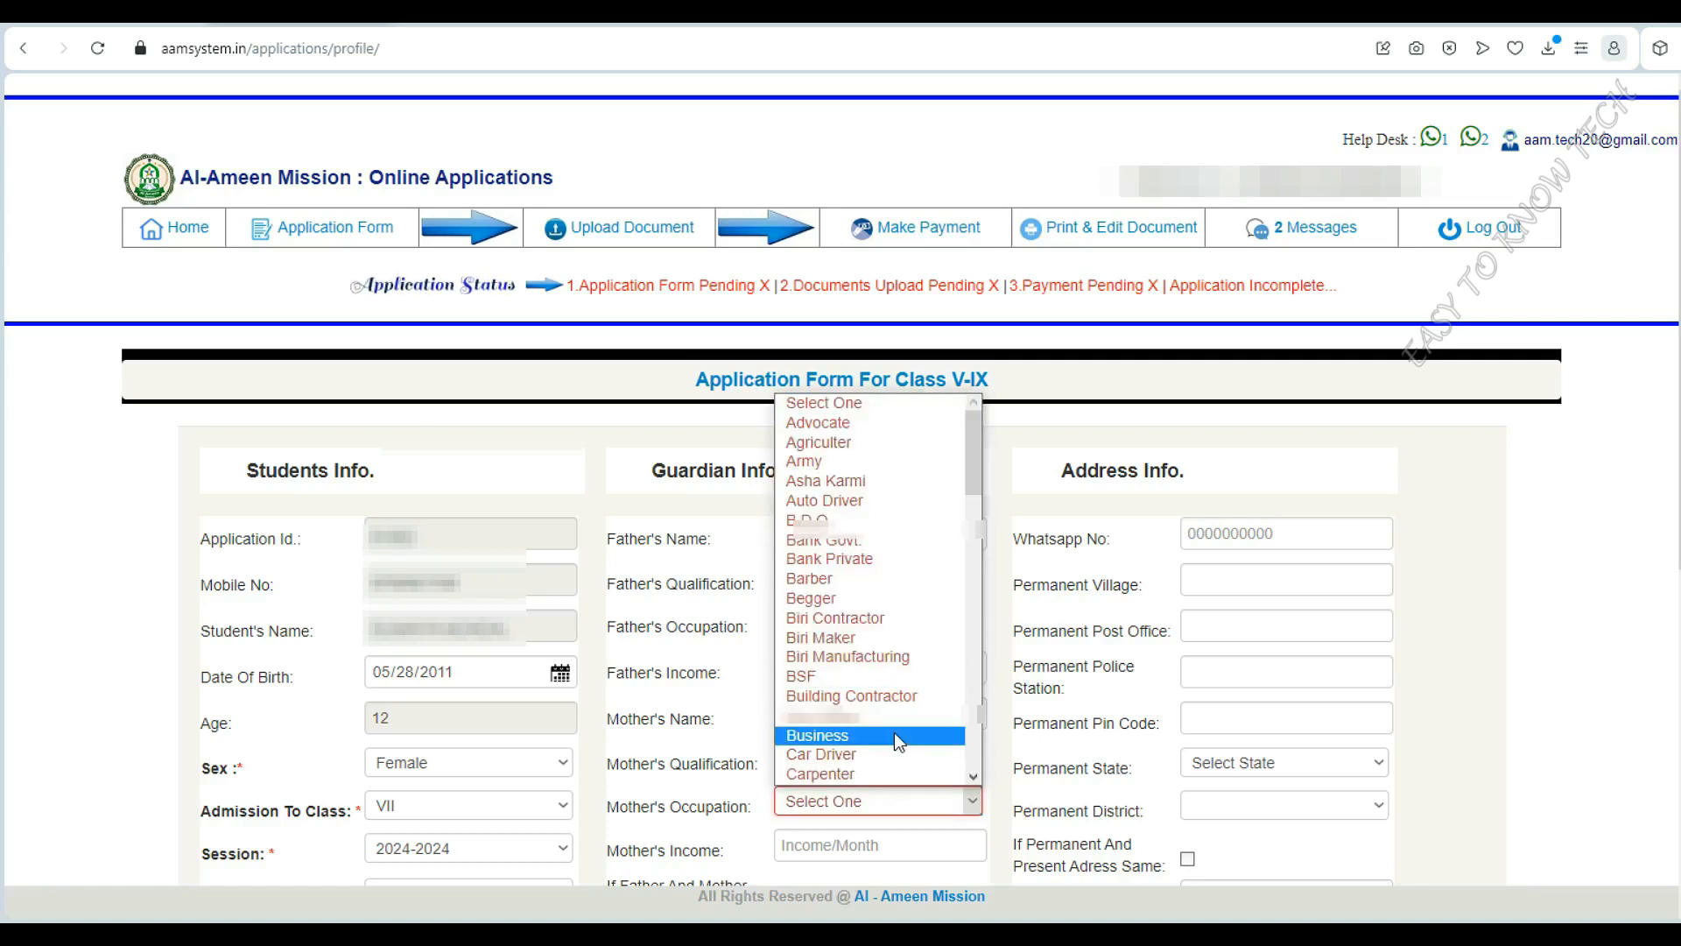
pyautogui.scroll(-5, 870, 557)
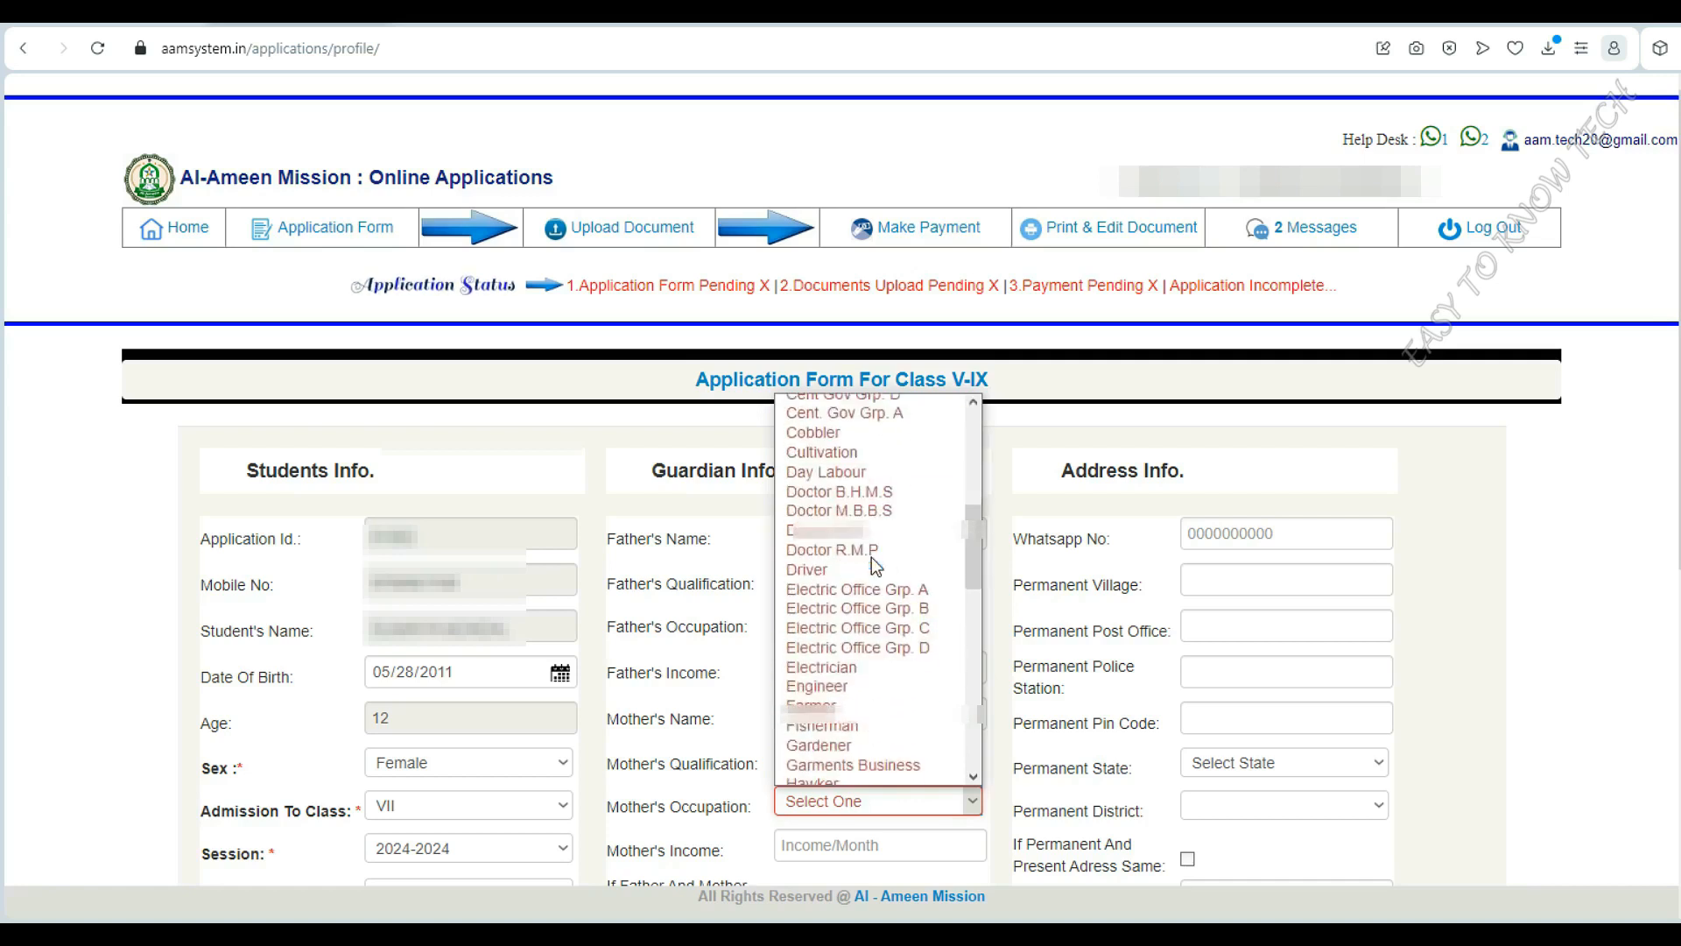
pyautogui.scroll(-3, 871, 557)
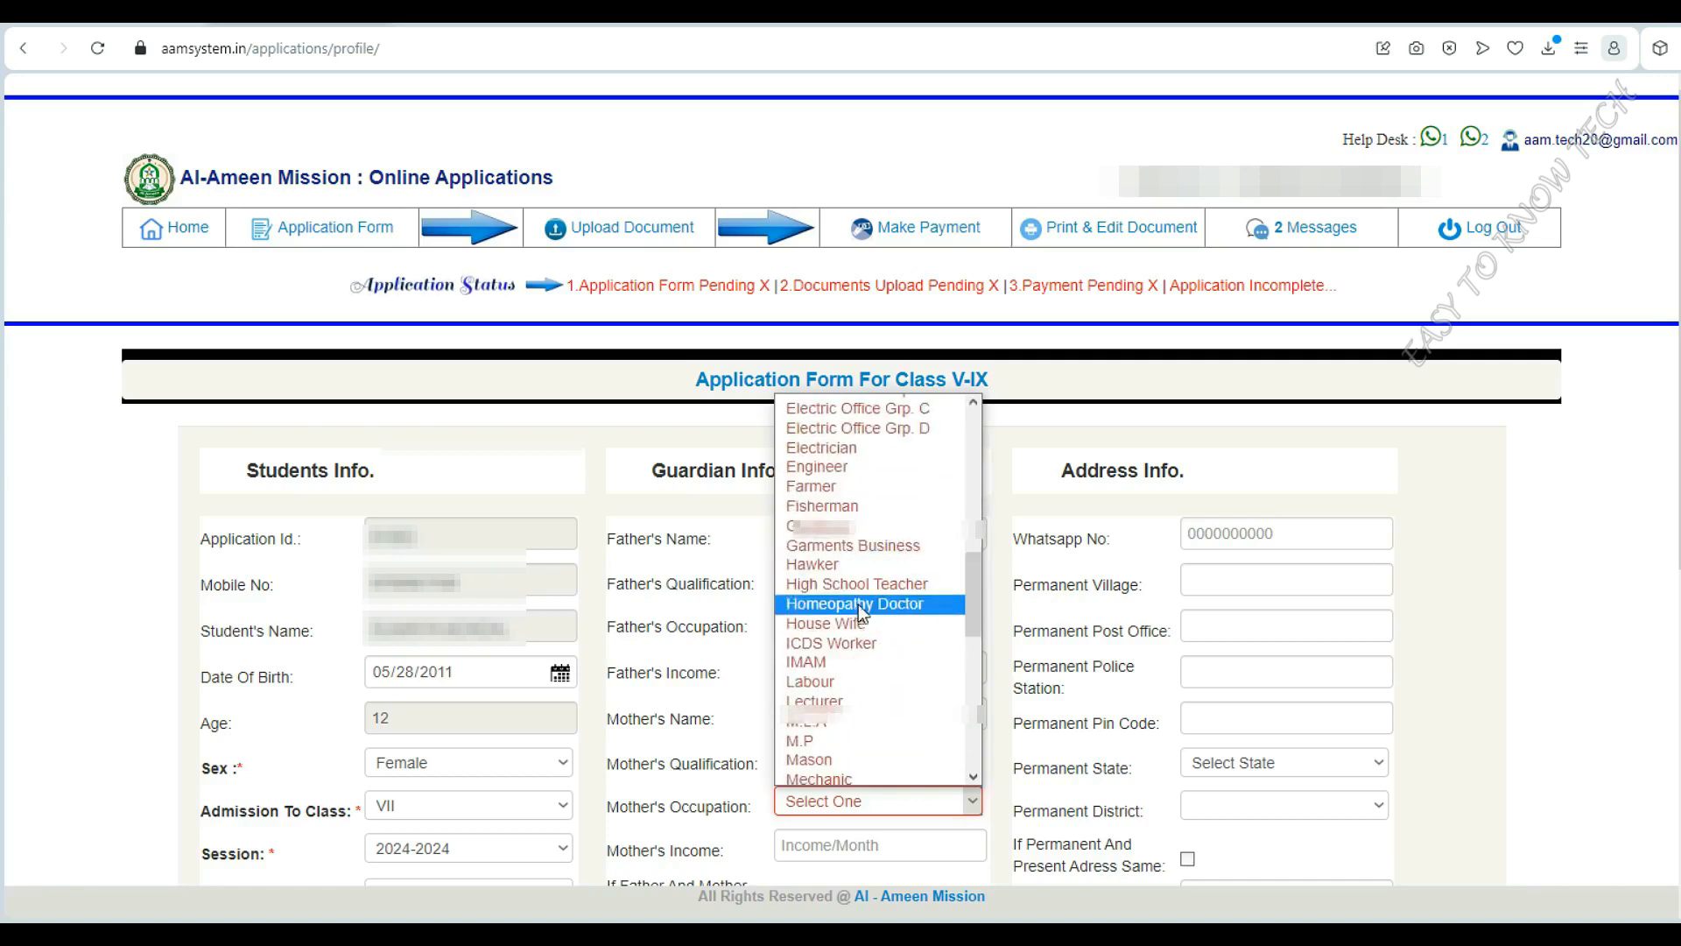
pyautogui.click(928, 623)
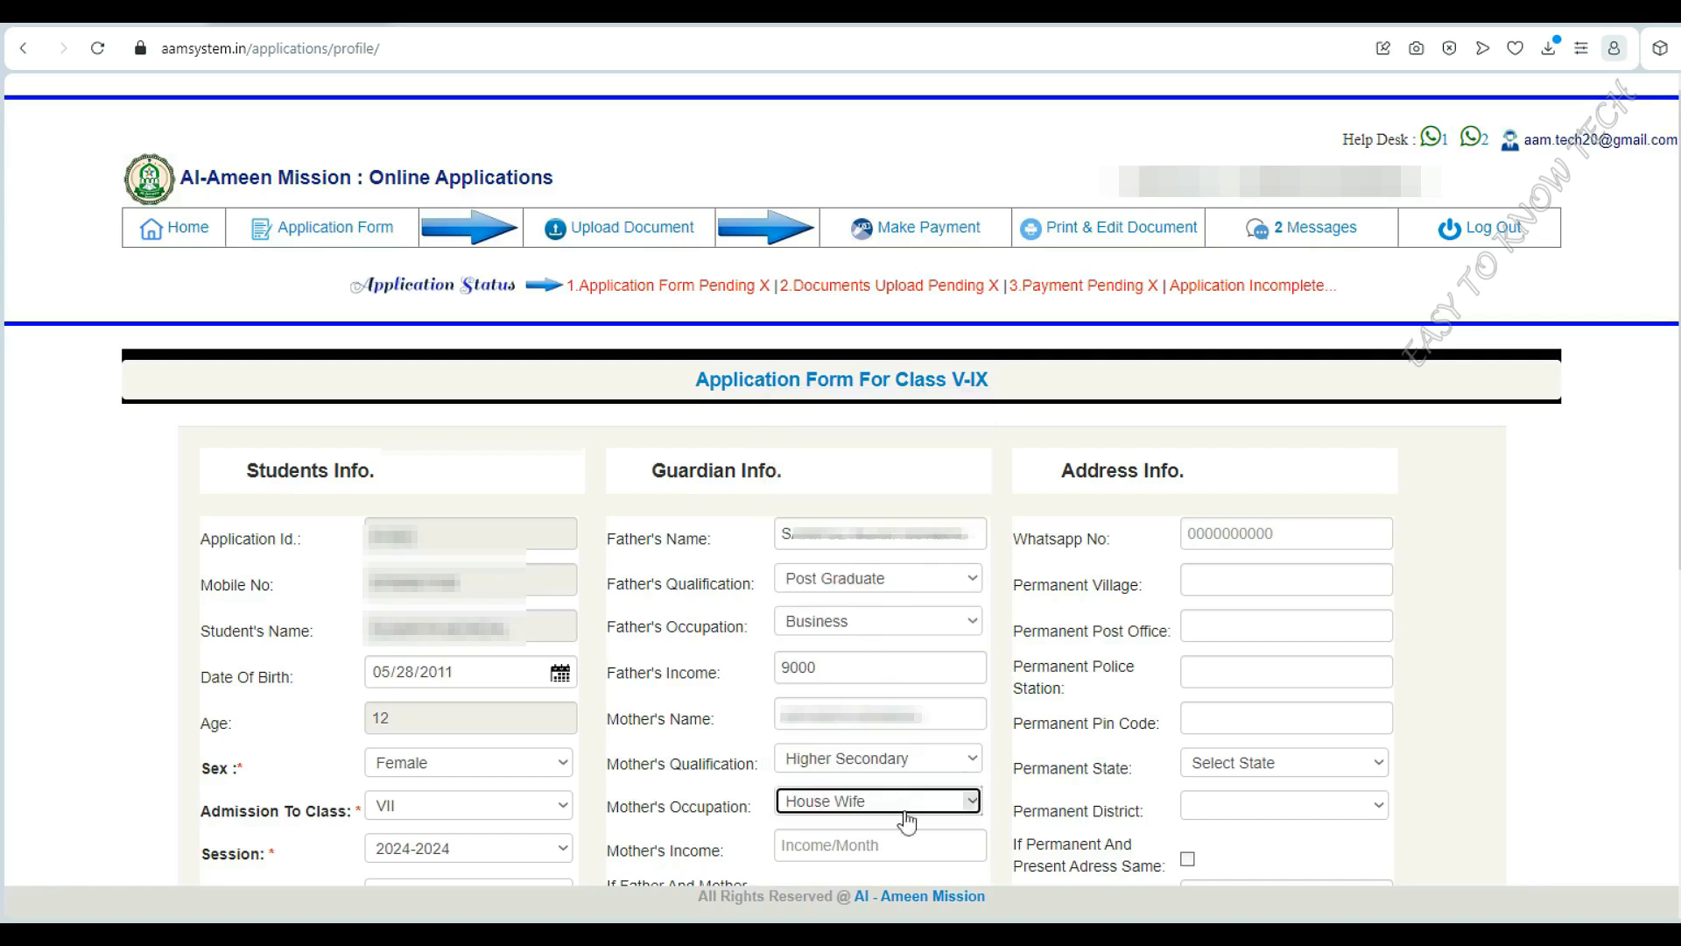
pyautogui.click(906, 850)
pyautogui.write('00')
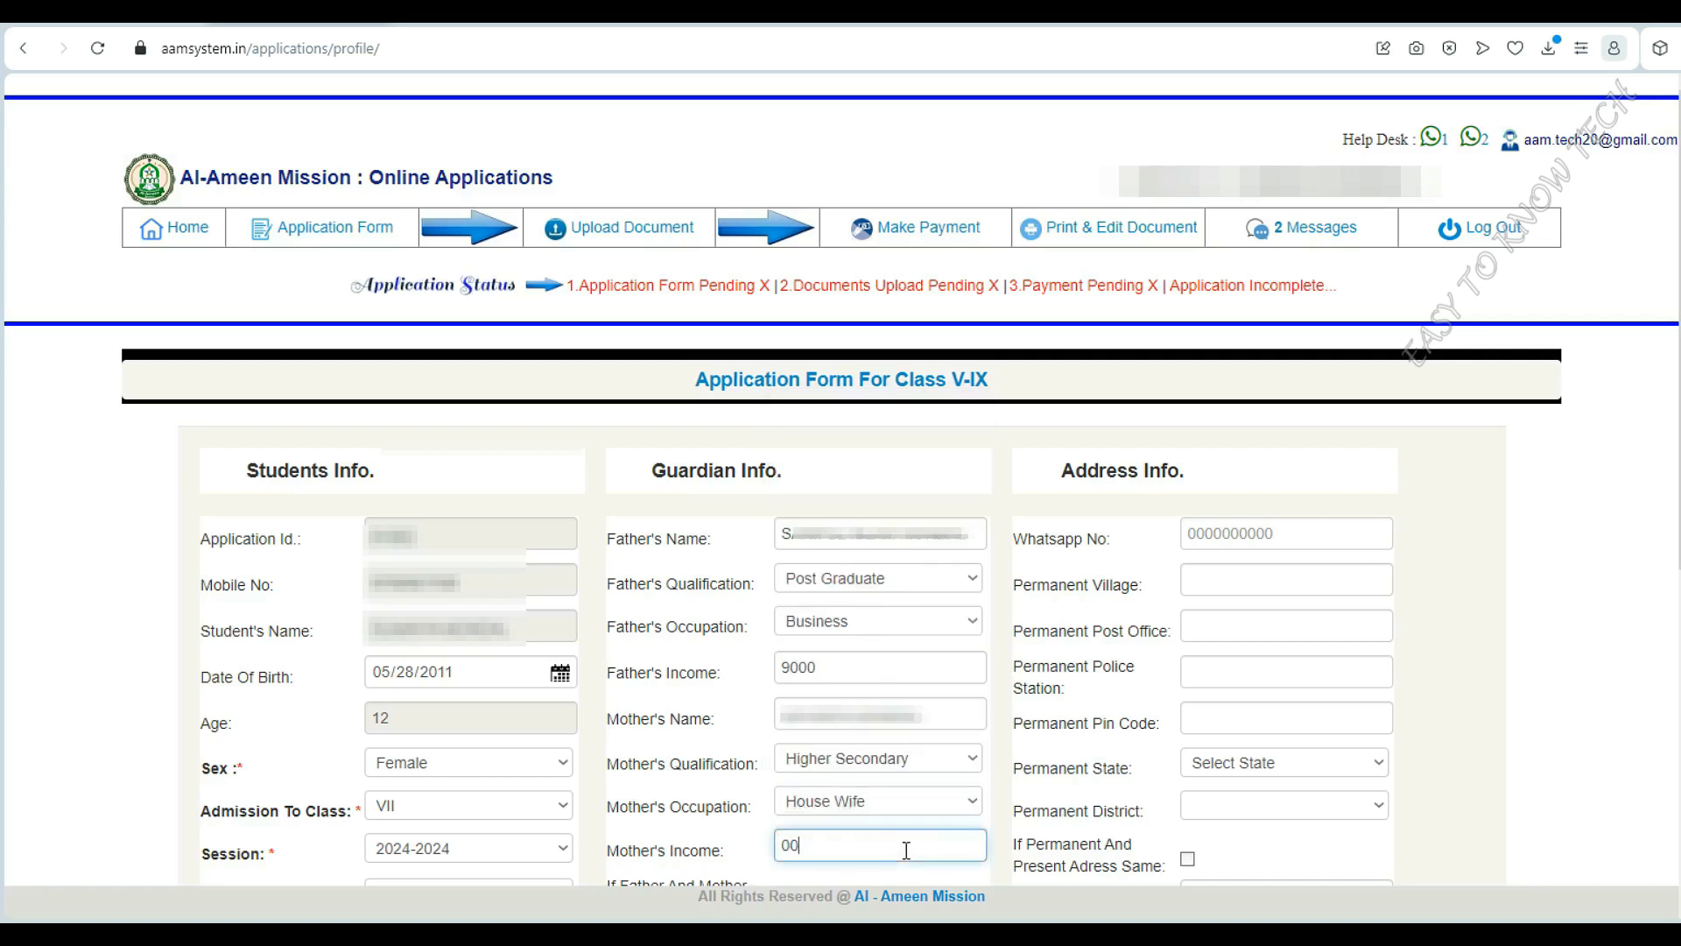
# Enter the guardian's name in the guardian section
pyautogui.scroll(-6, 906, 850)
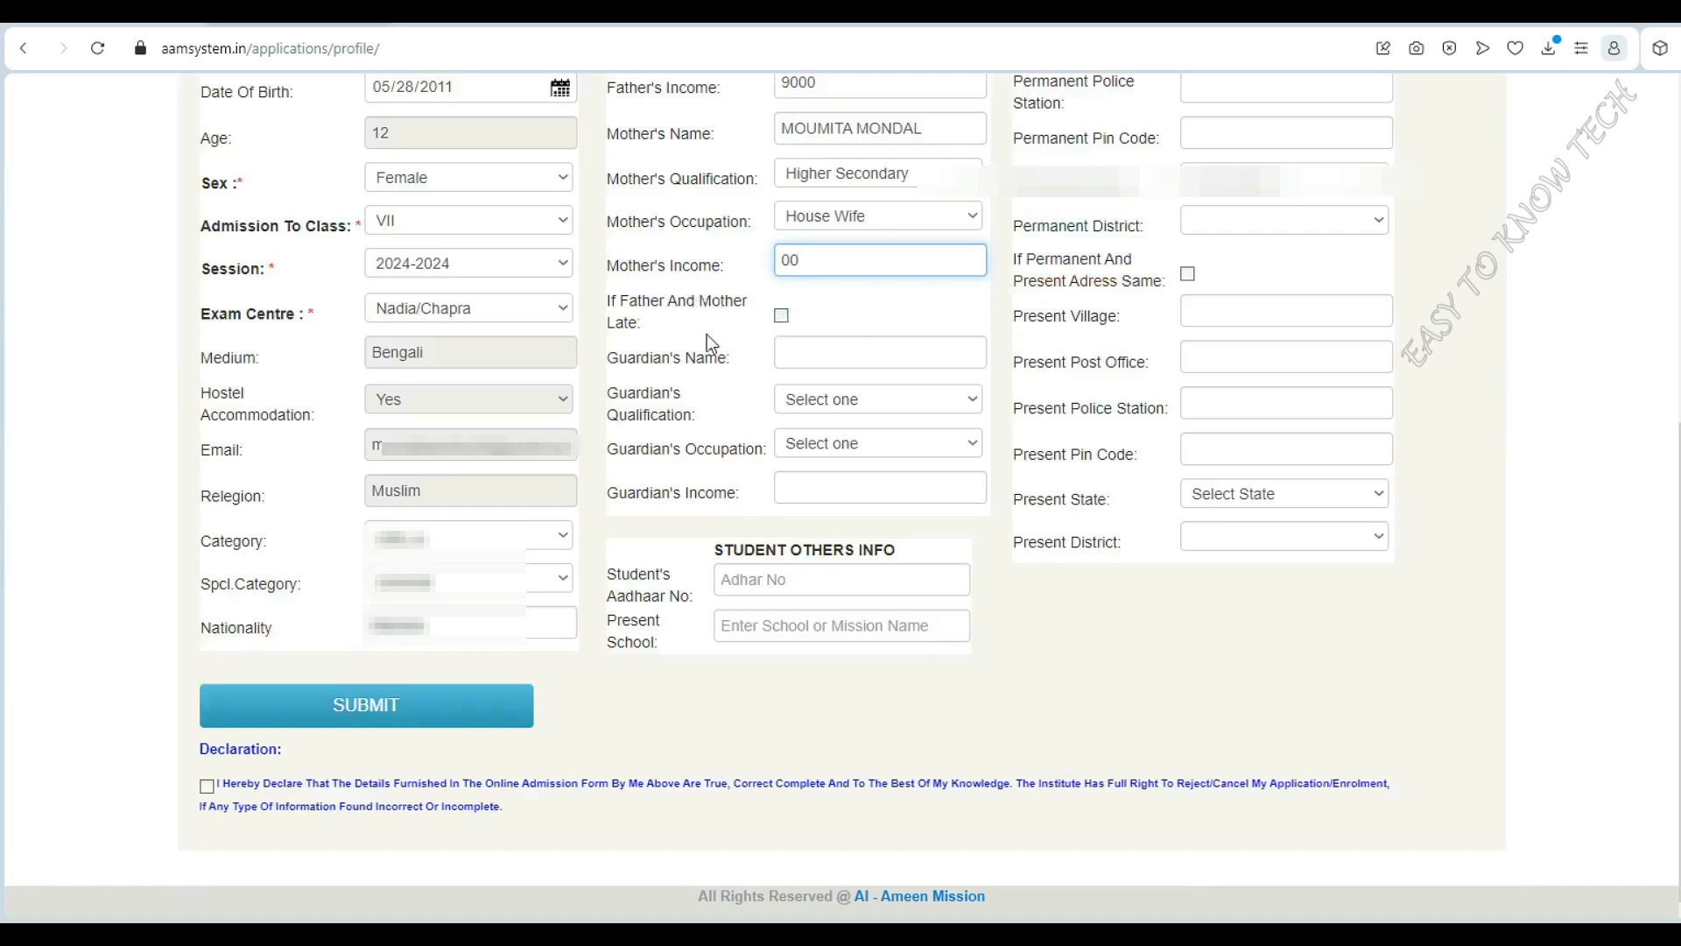
pyautogui.click(864, 354)
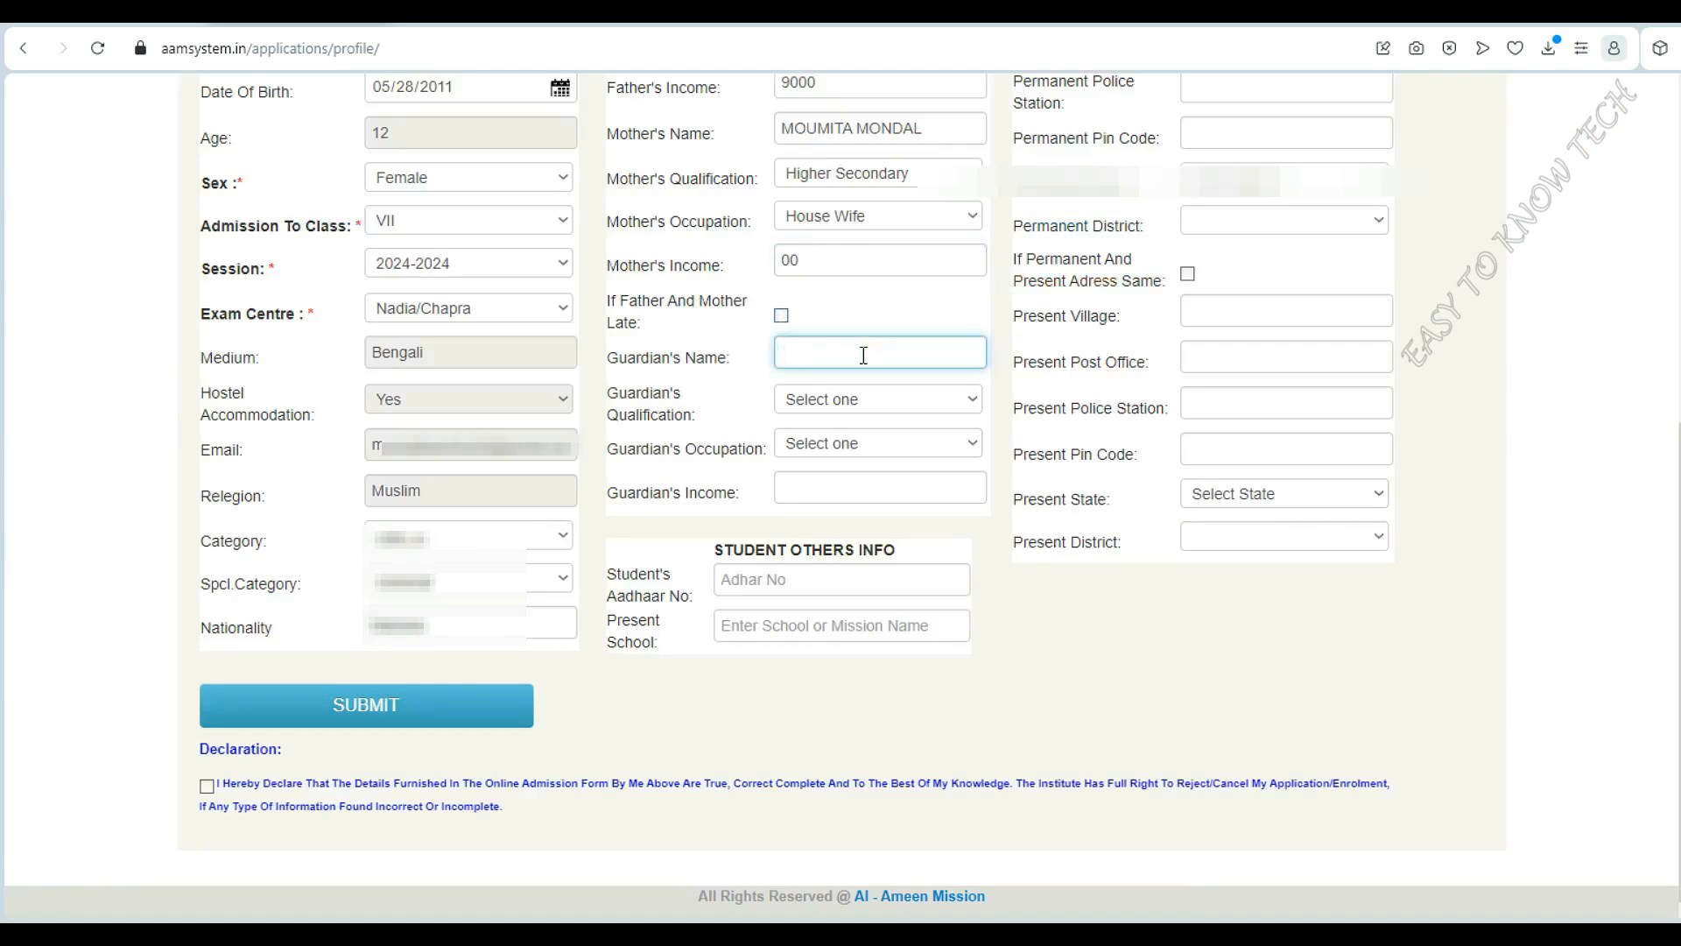
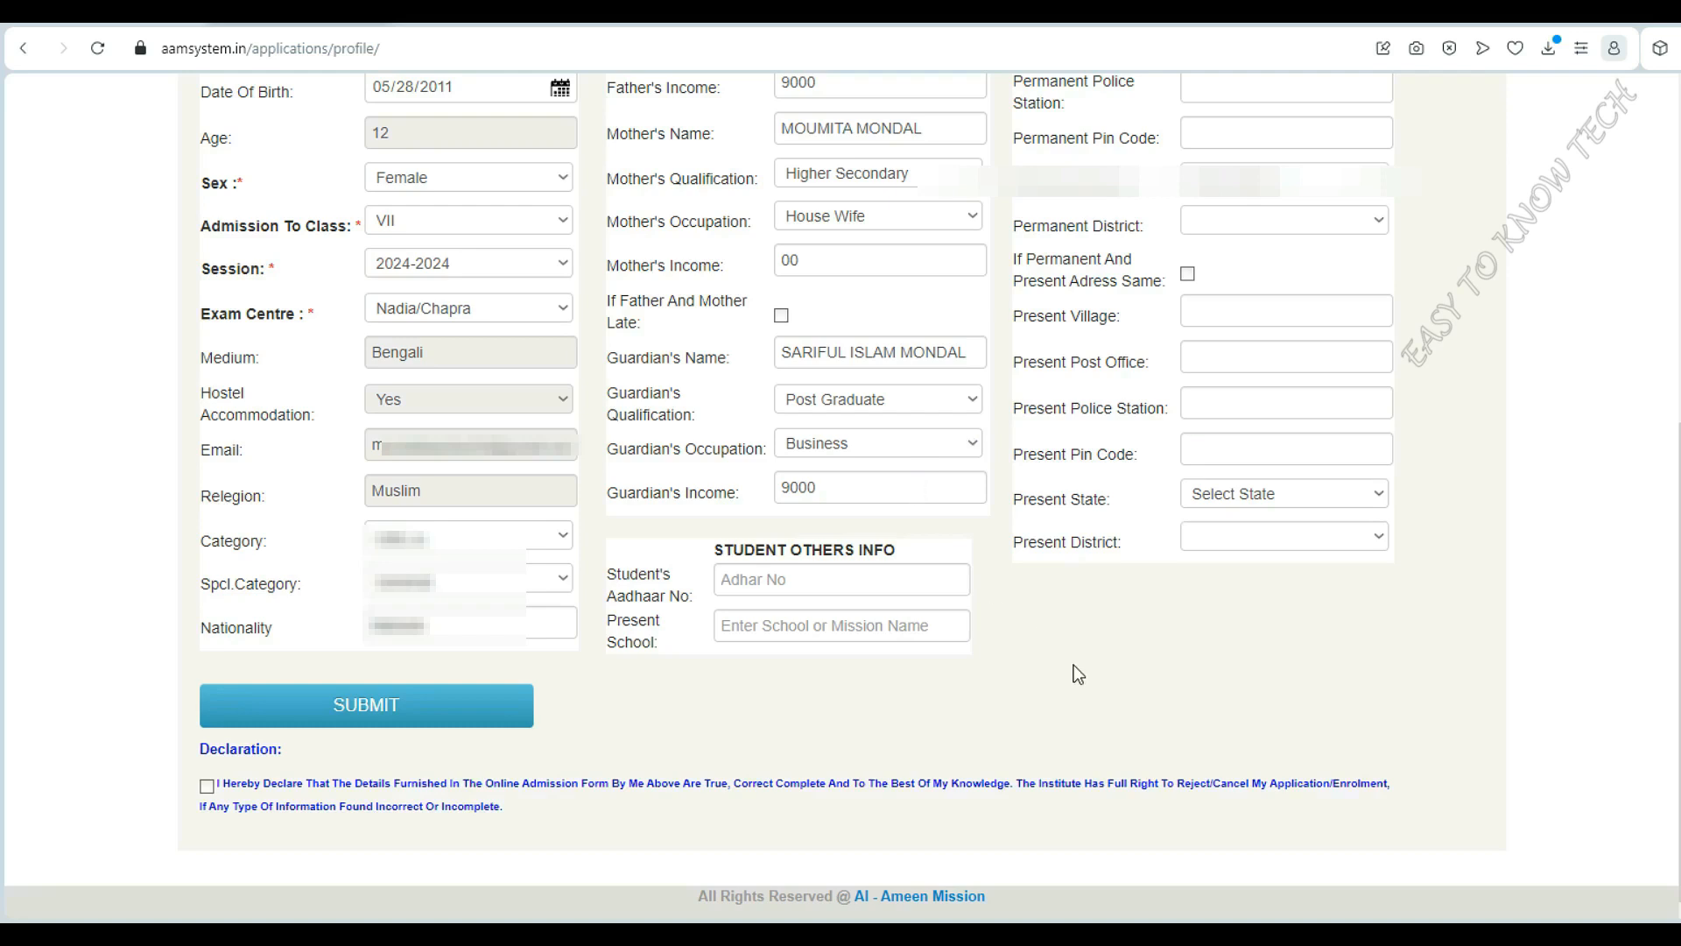
pyautogui.scroll(7, 1076, 670)
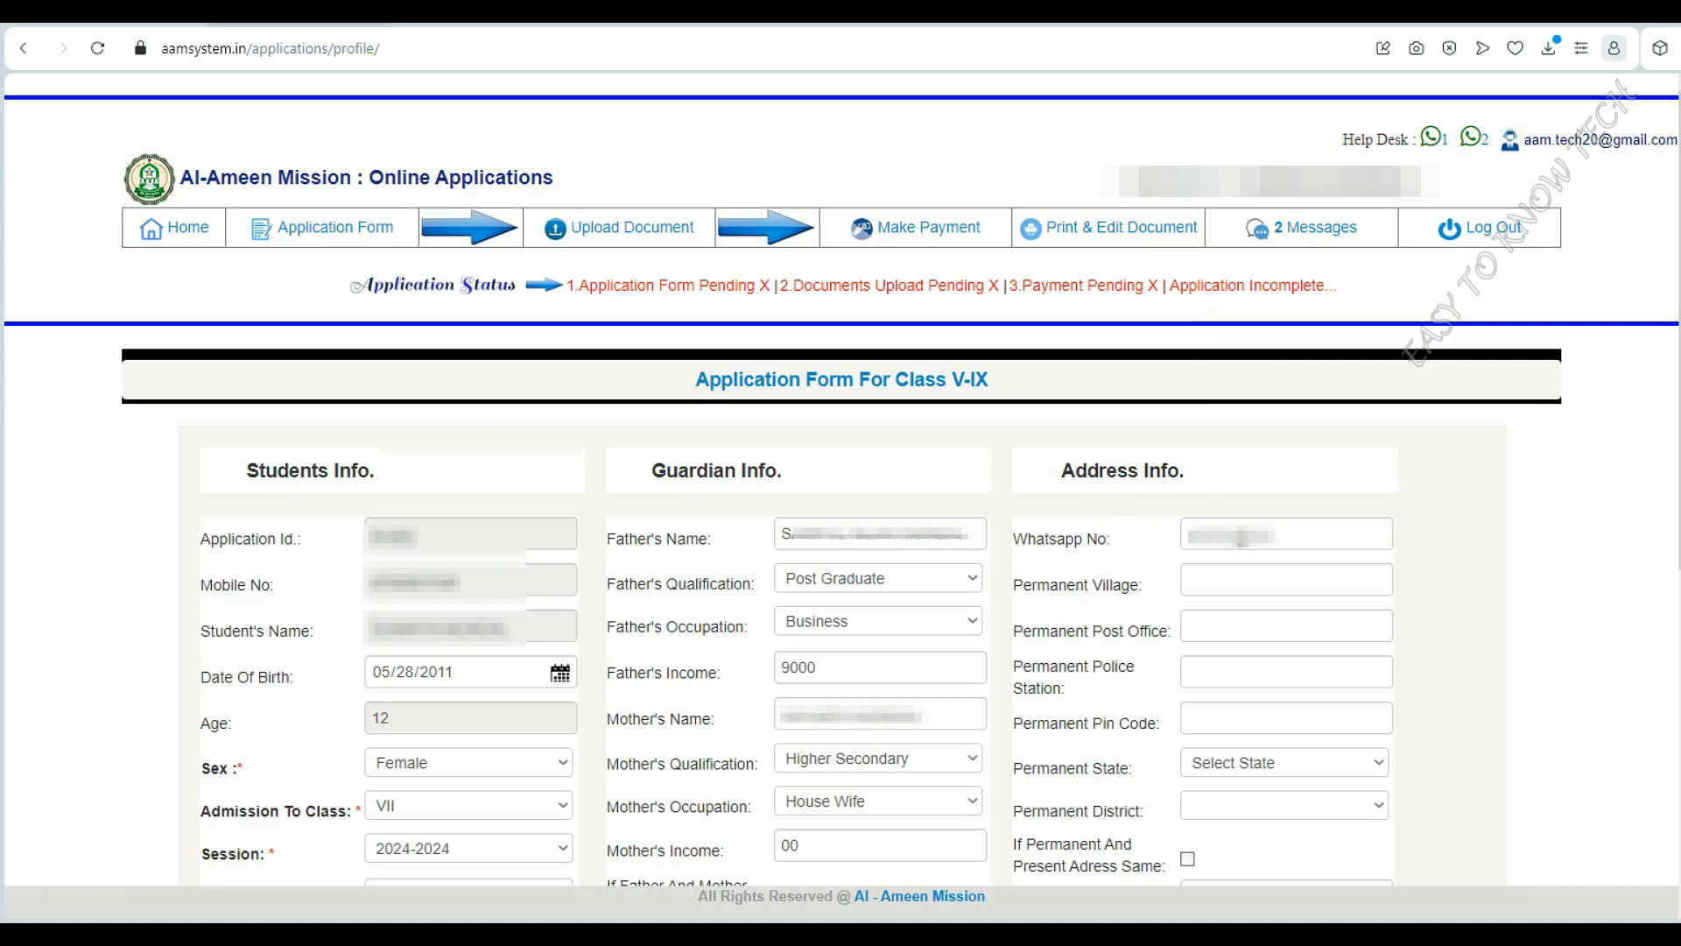
# Enter the WhatsApp number and the permanent village, post office, police station and PIN code
pyautogui.click(1192, 536)
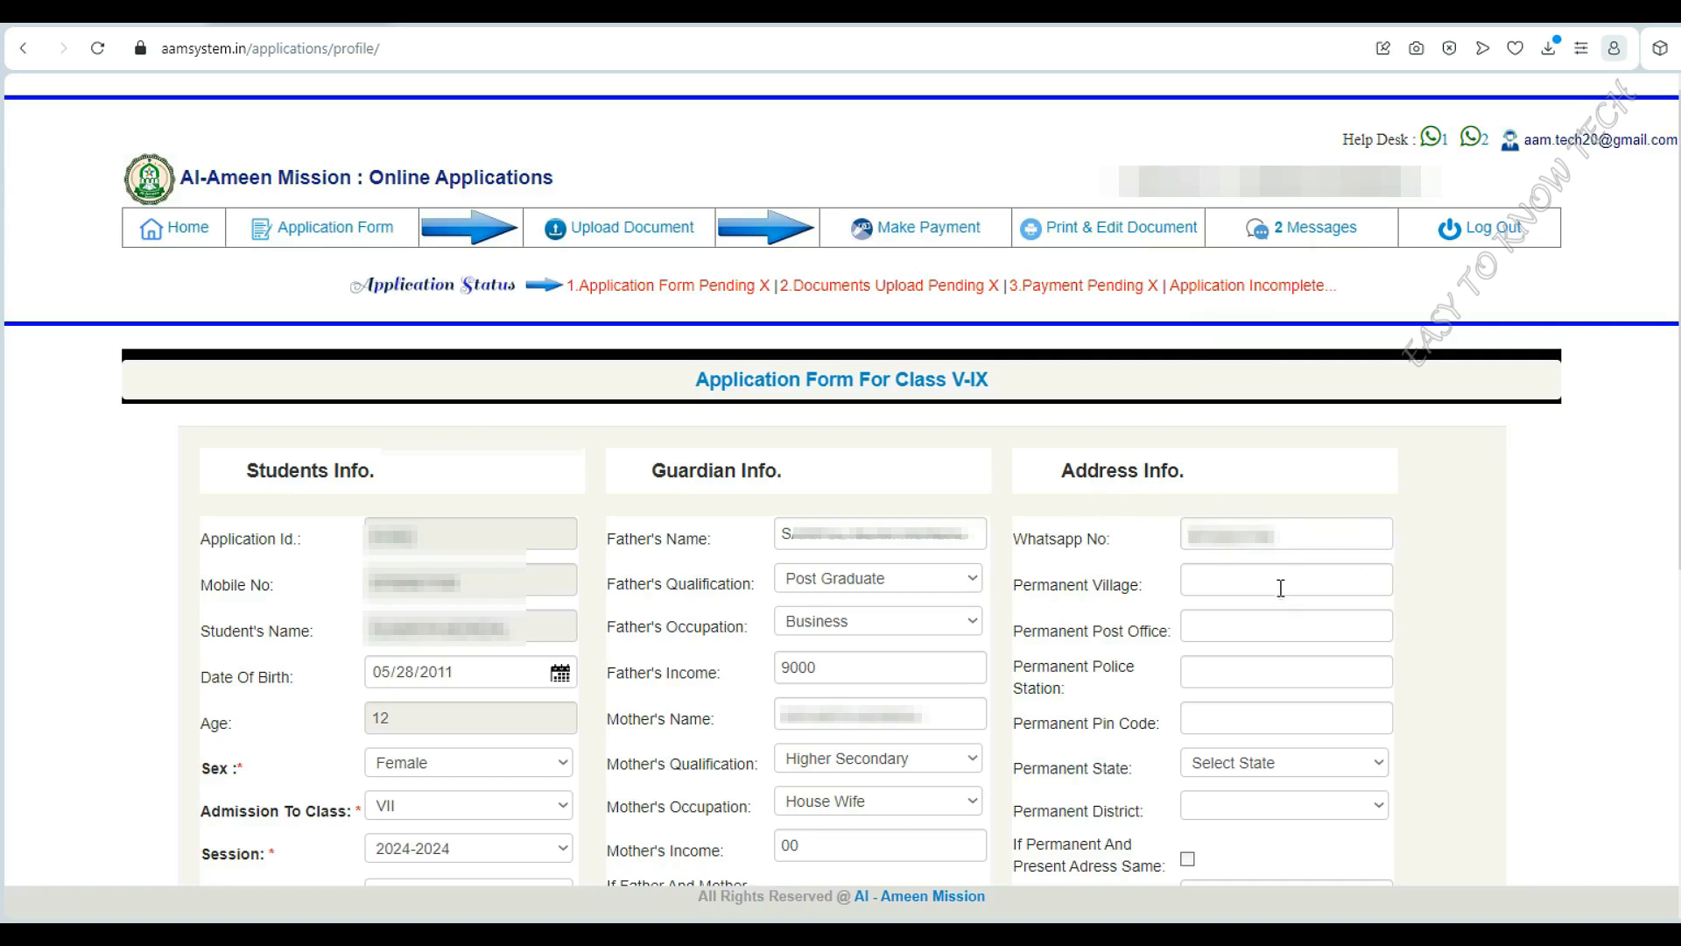
pyautogui.click(1280, 584)
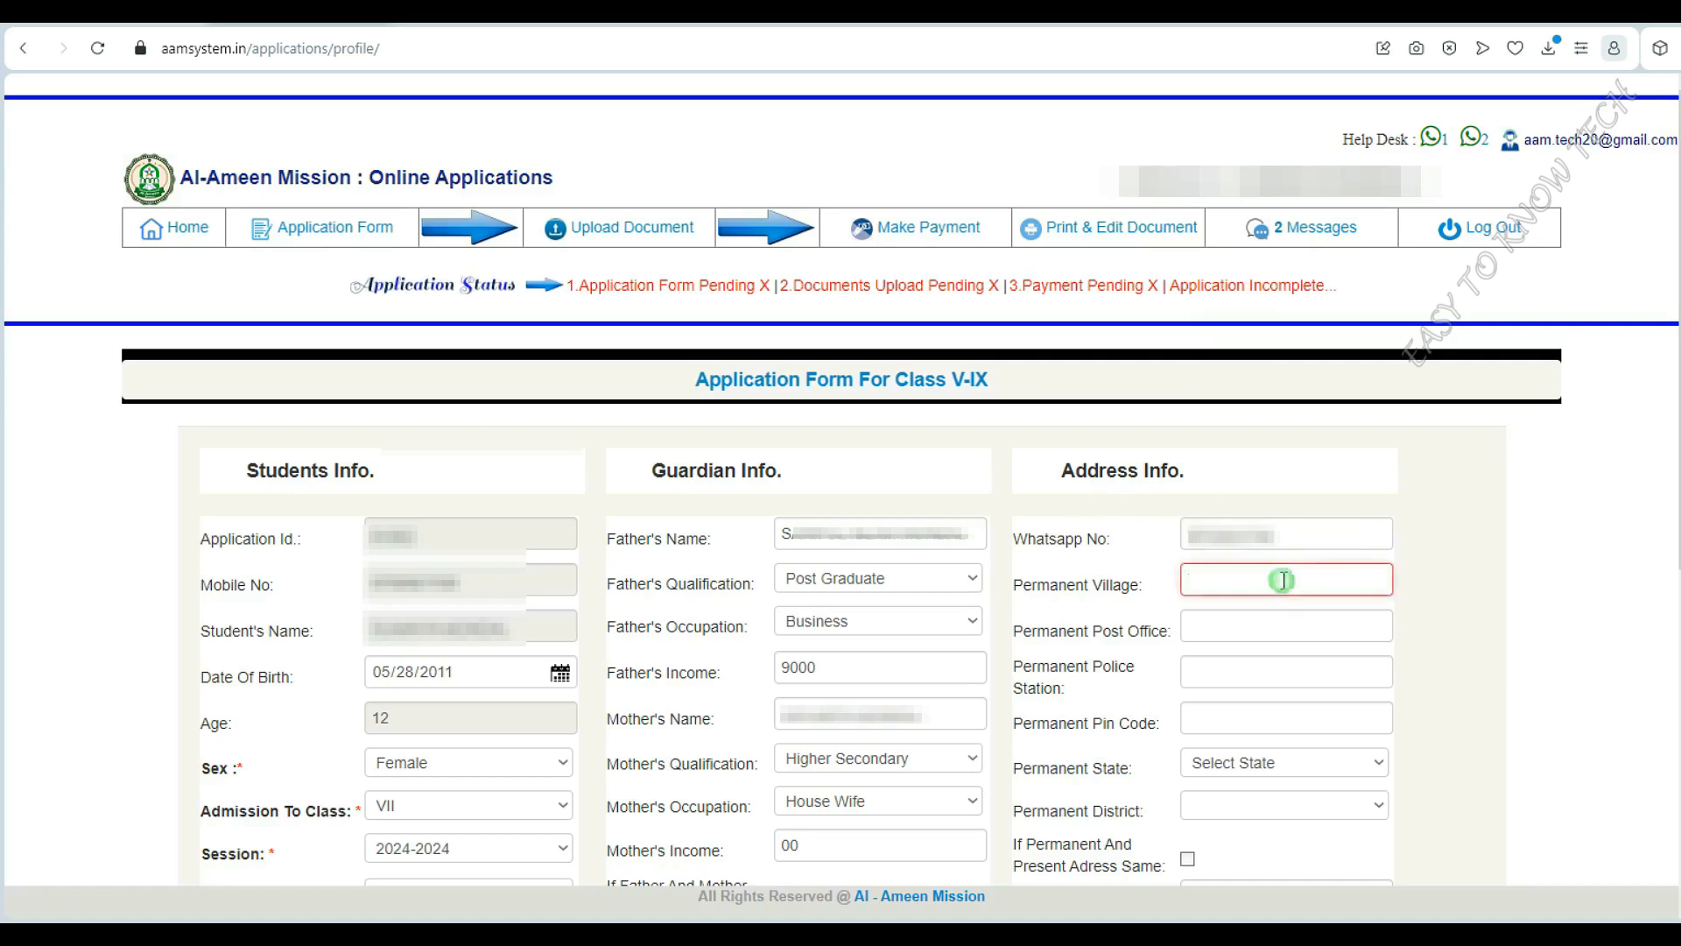
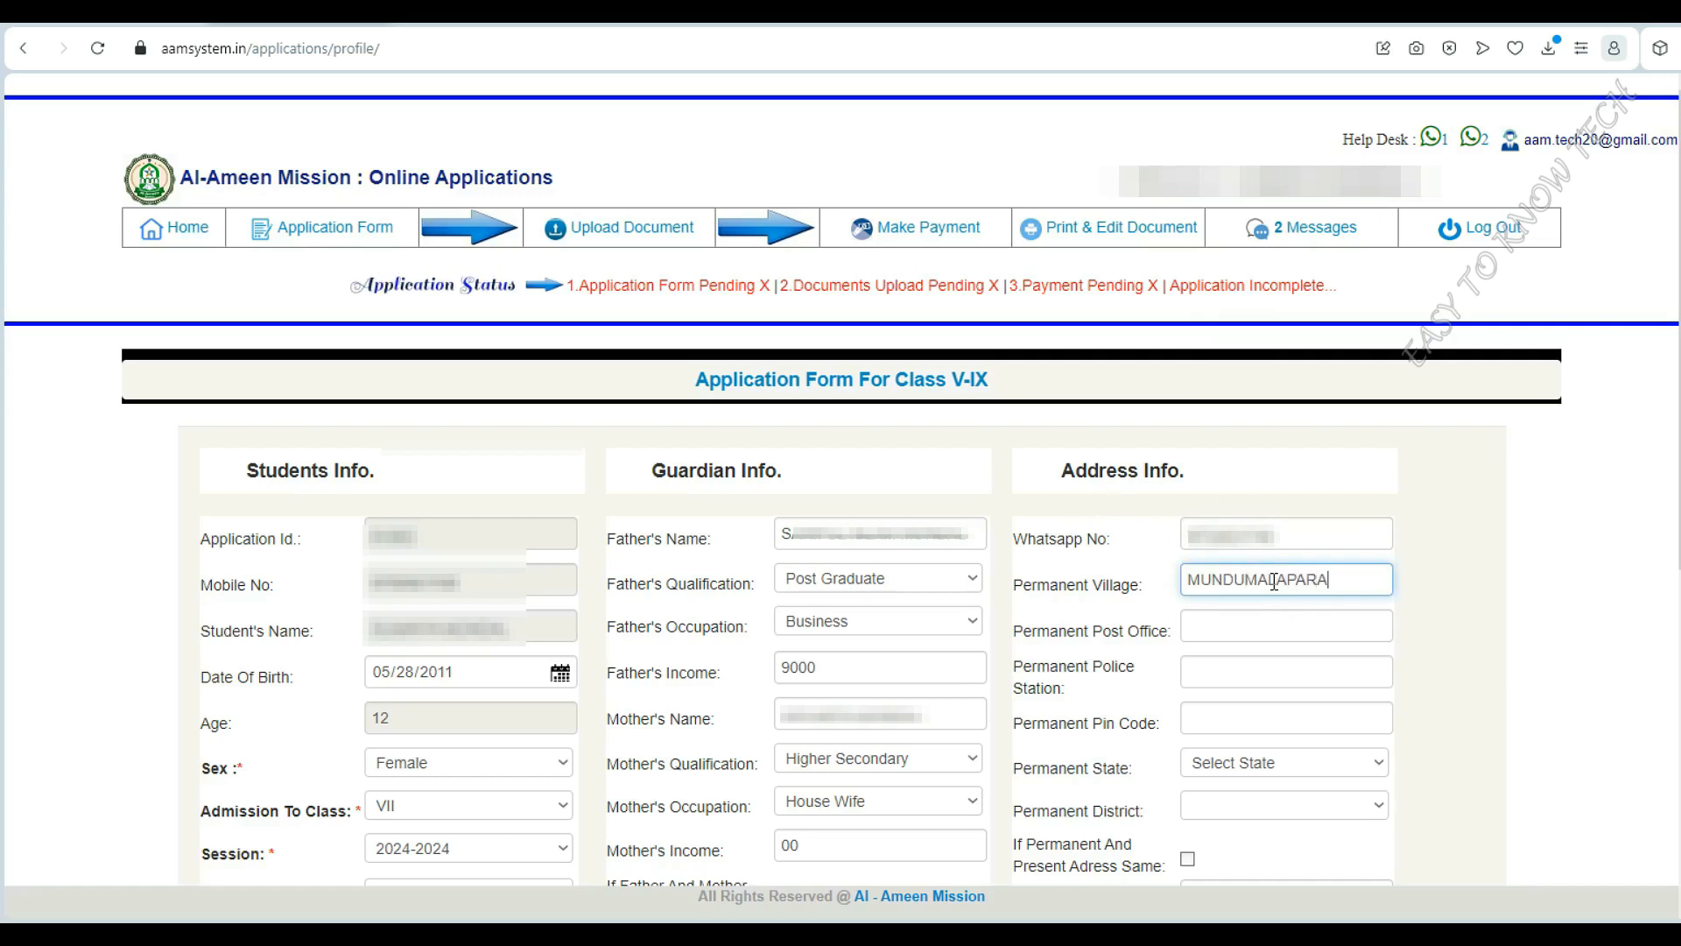
pyautogui.click(1255, 634)
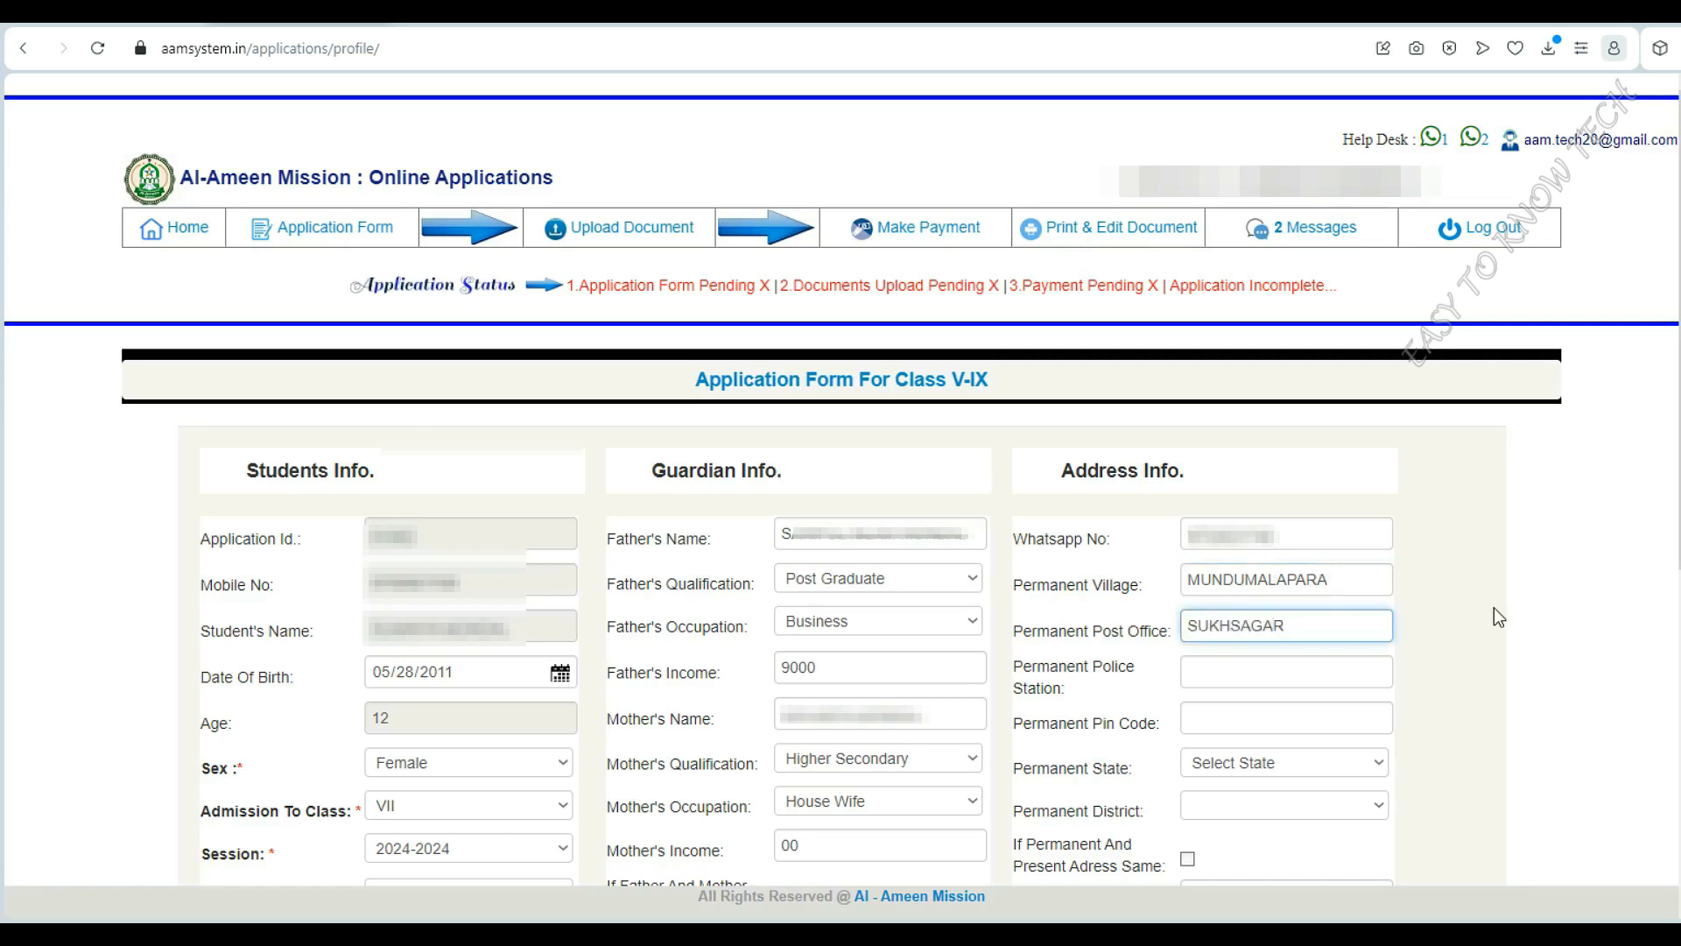
pyautogui.click(1276, 676)
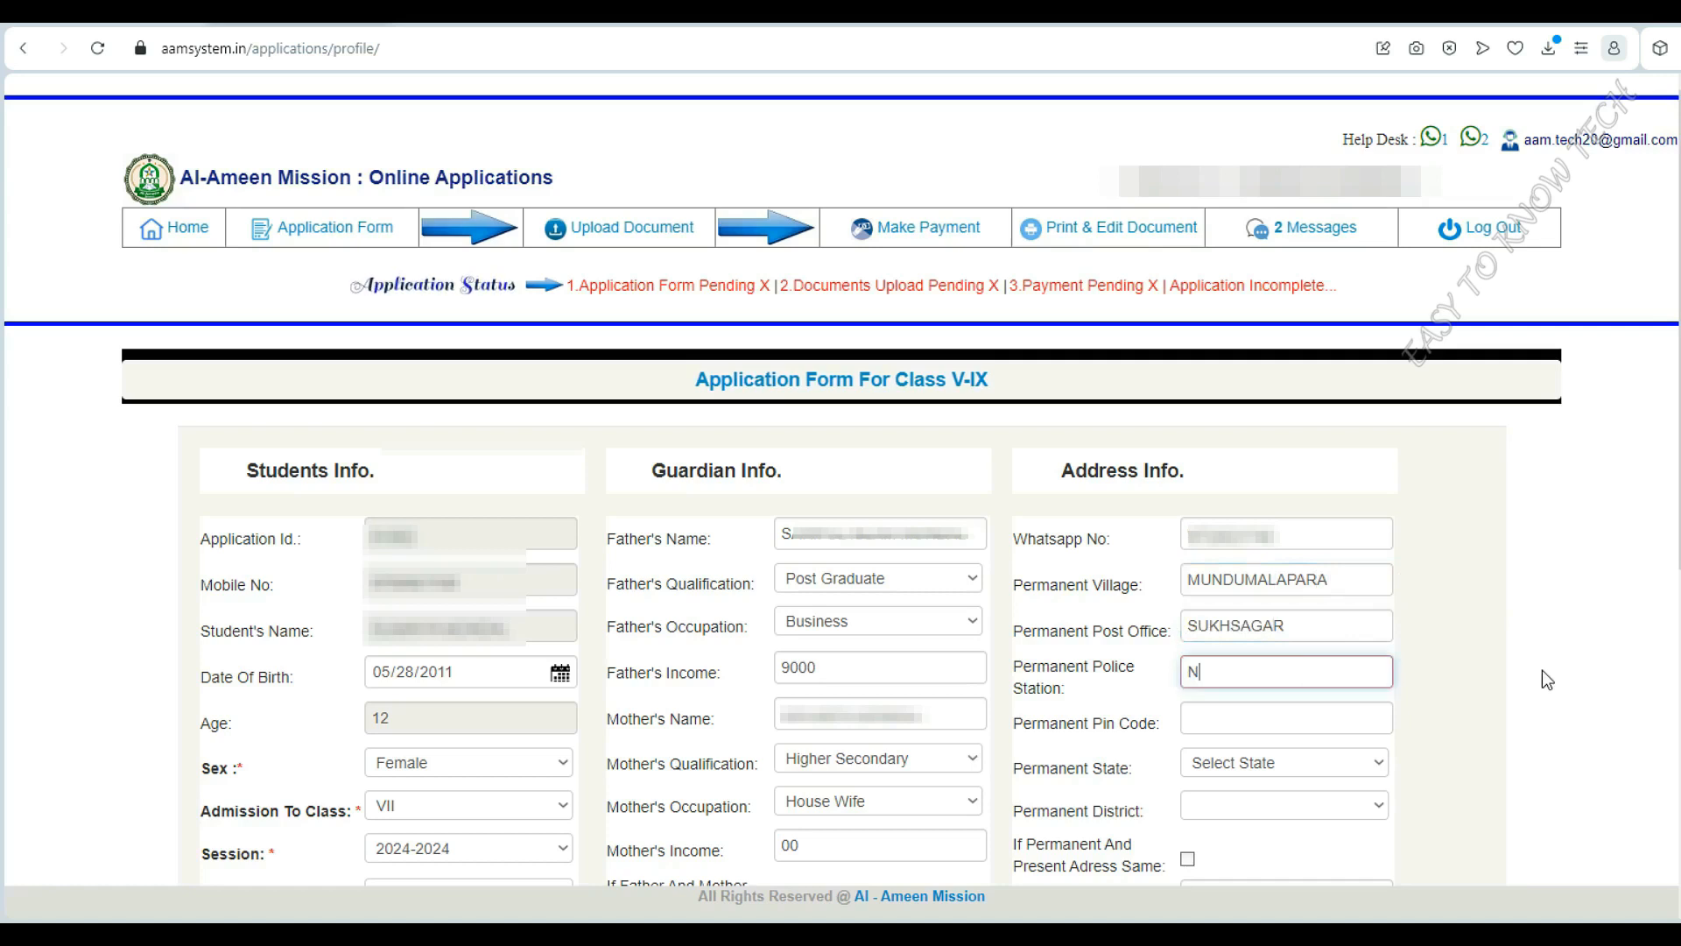
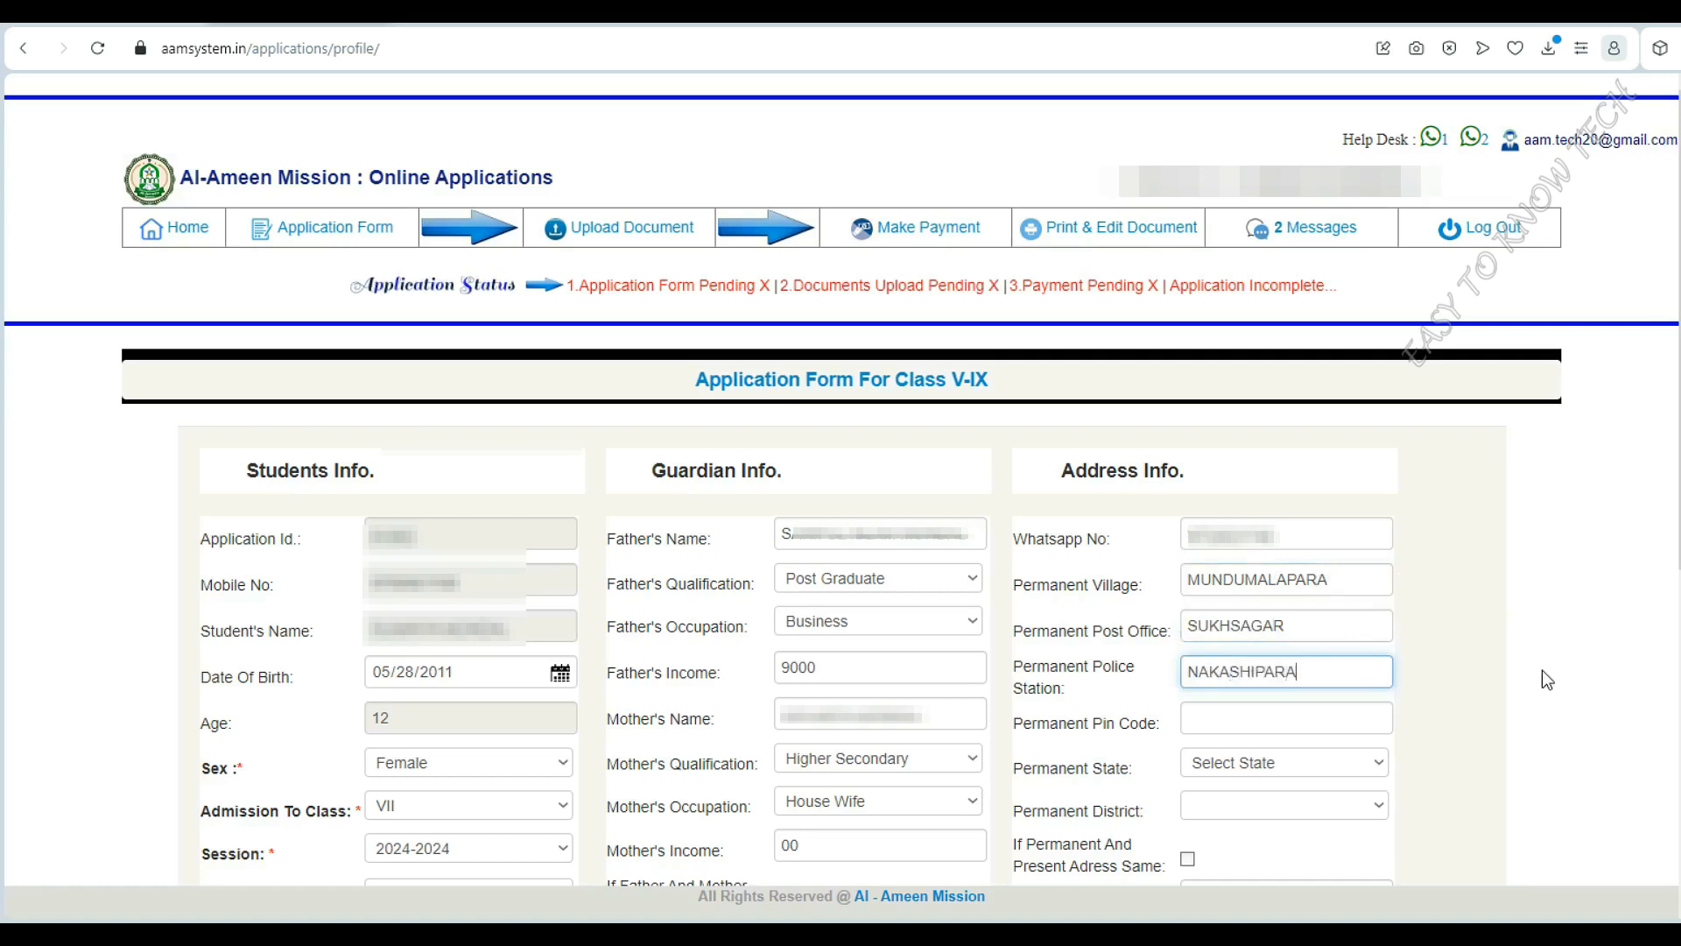
pyautogui.click(1289, 718)
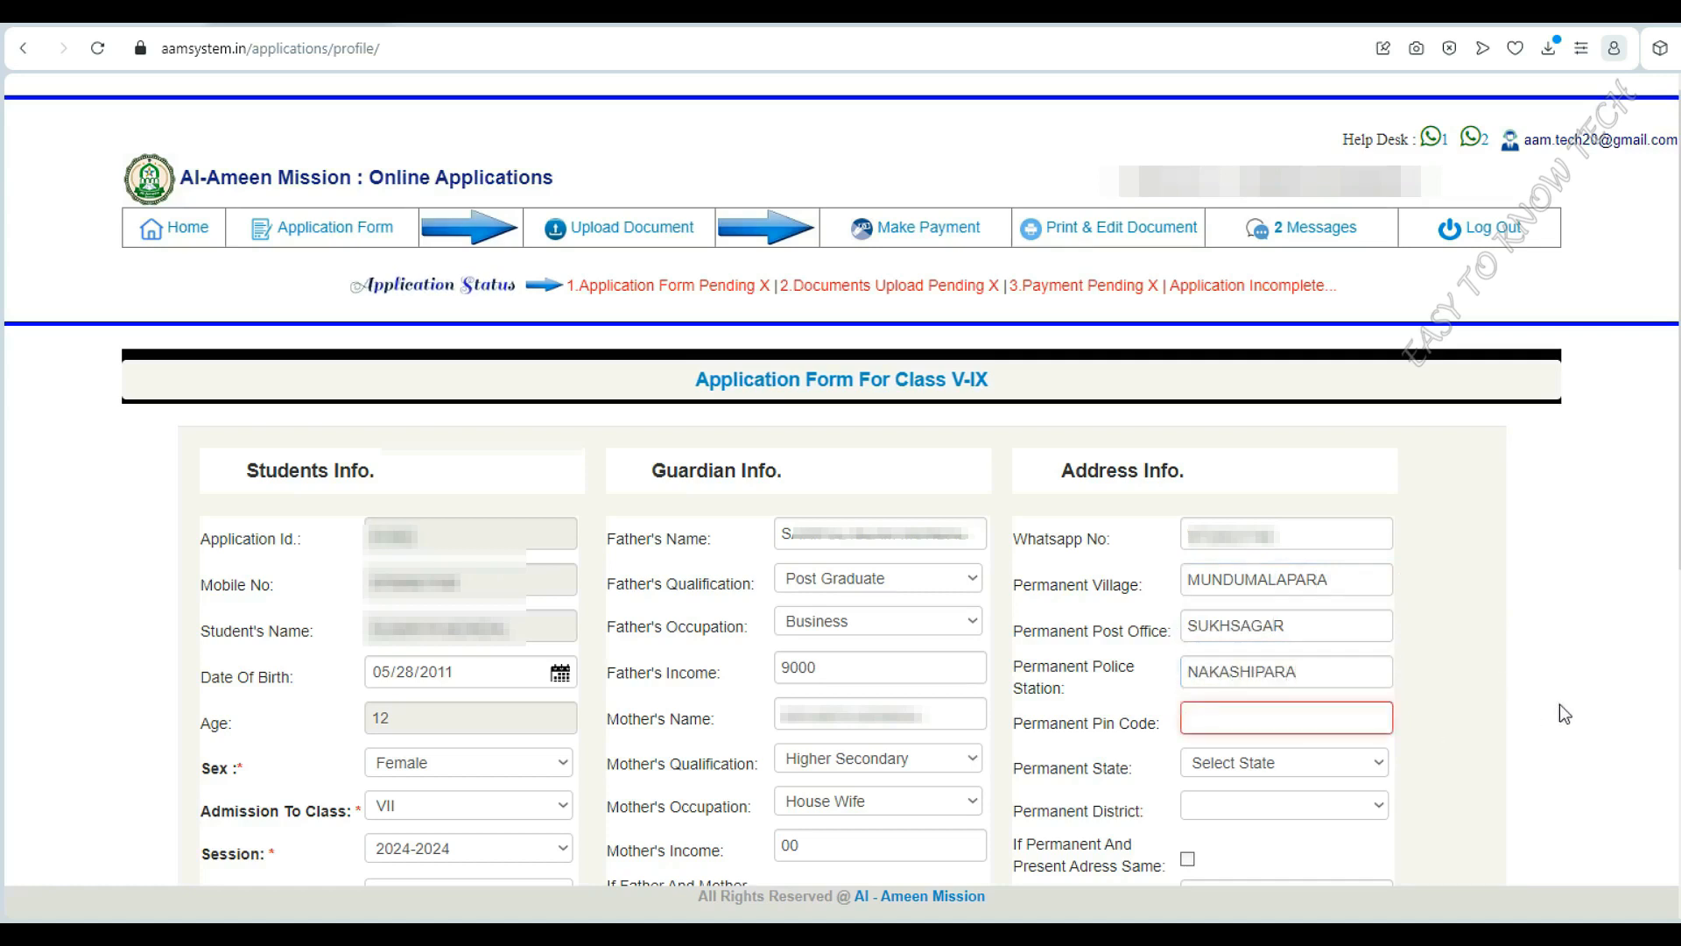
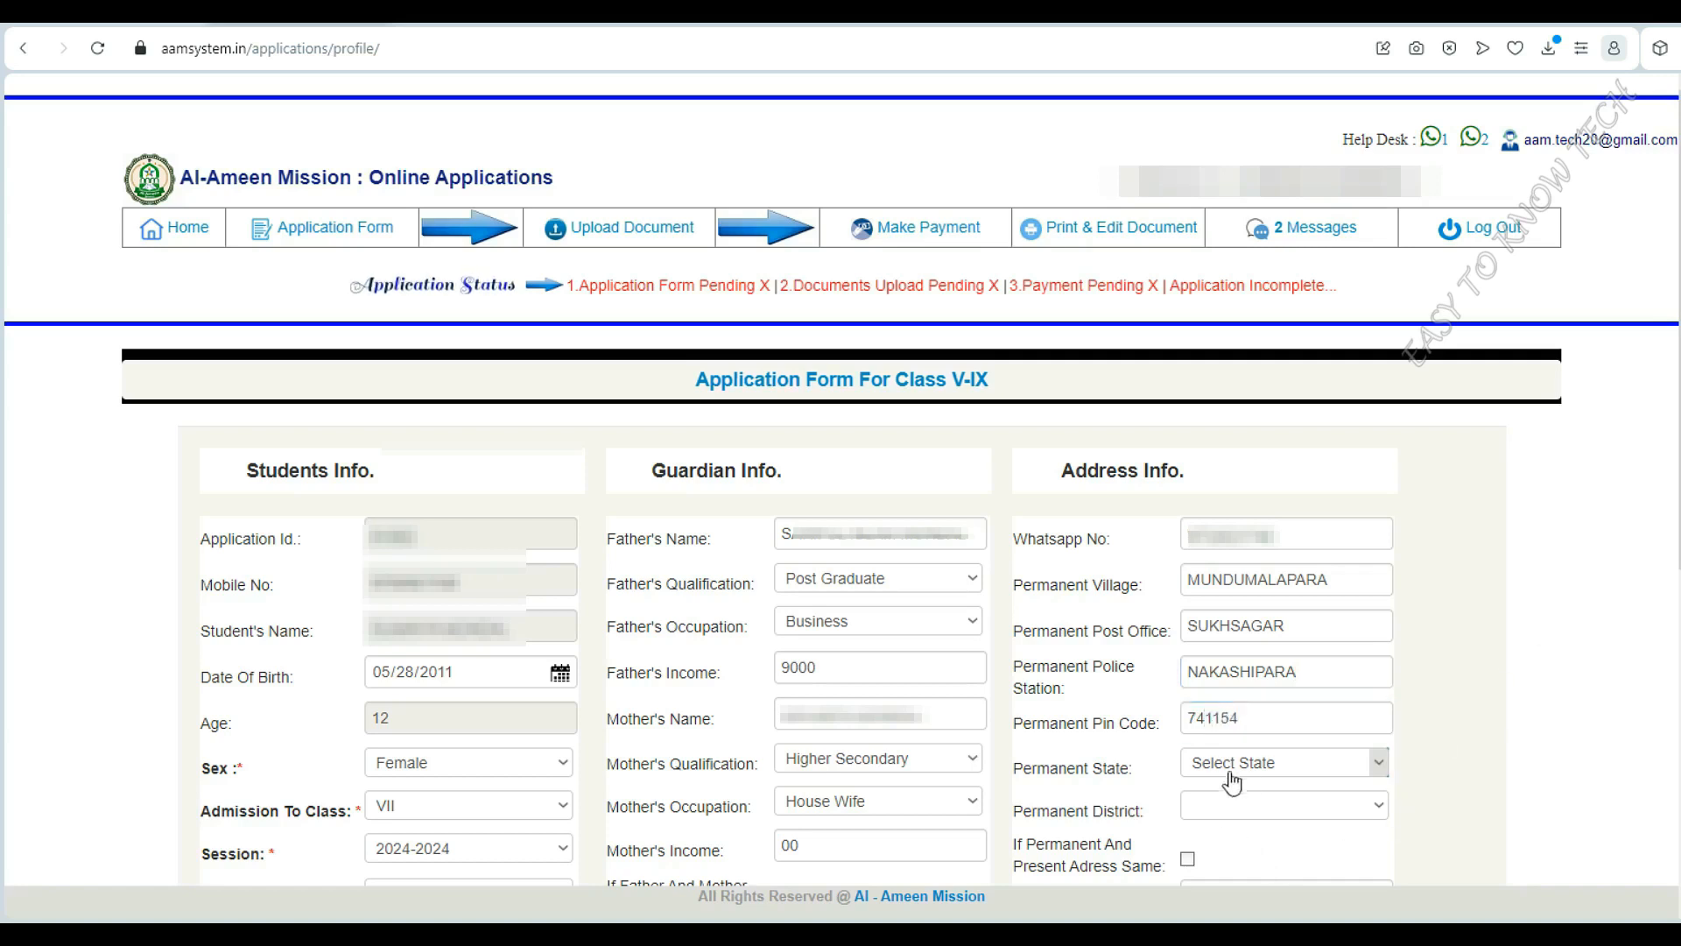
# Set permanent state WEST BENGAL and district NADIA, and copy it to the present address
pyautogui.click(1258, 762)
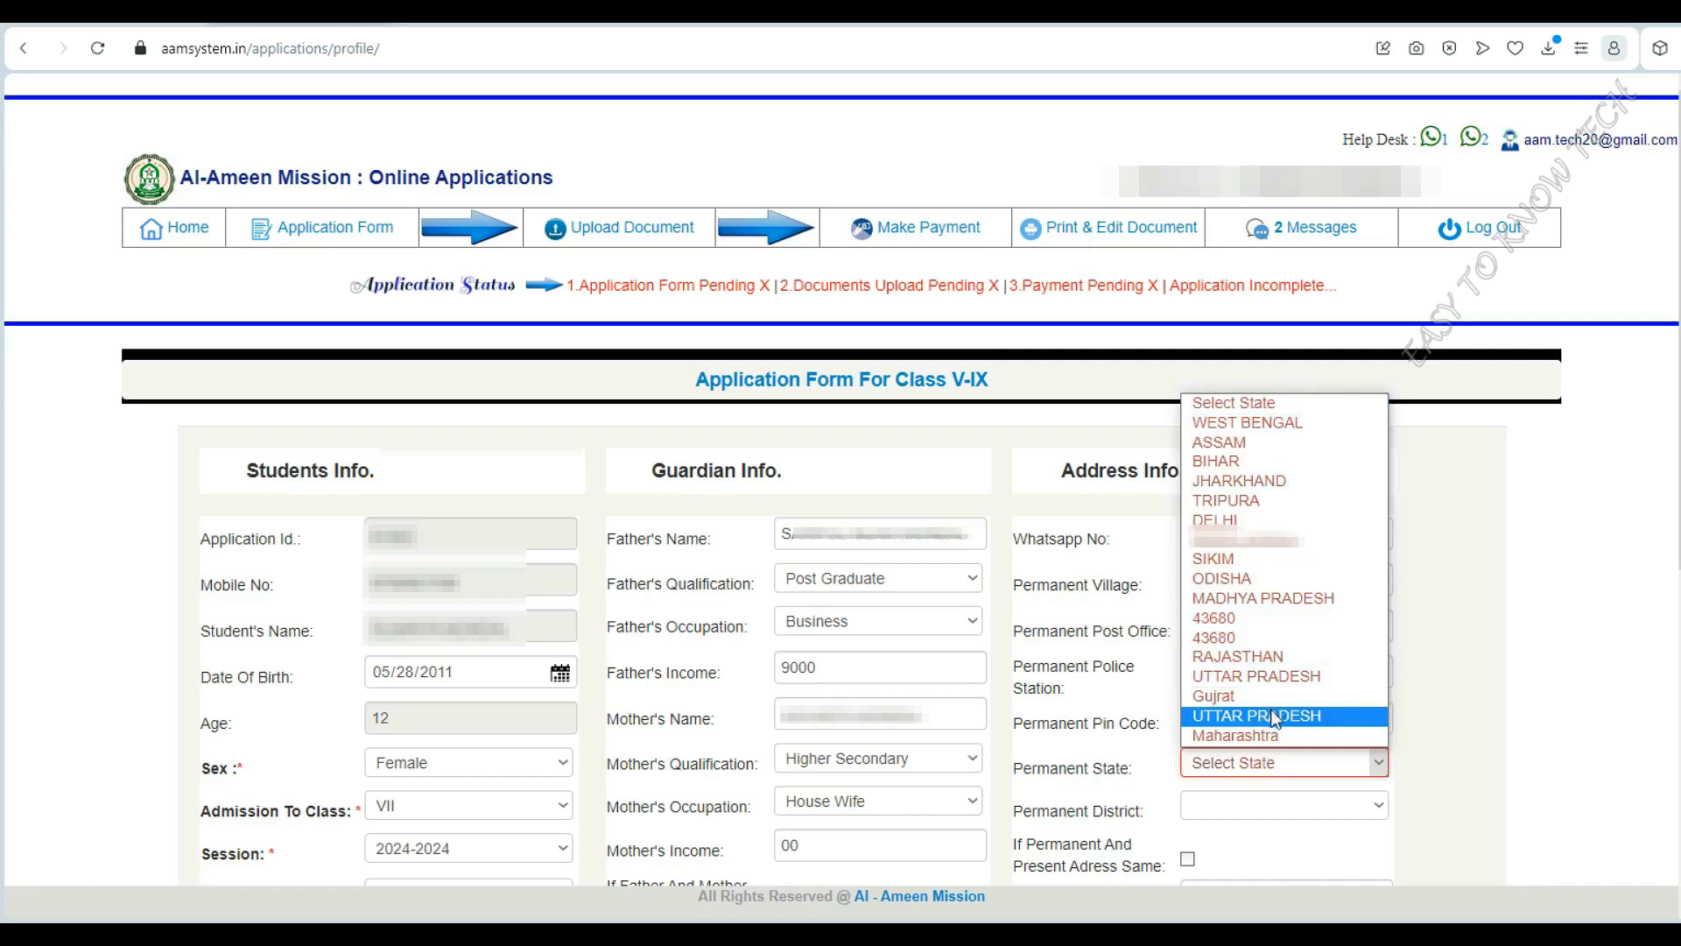
pyautogui.click(1248, 423)
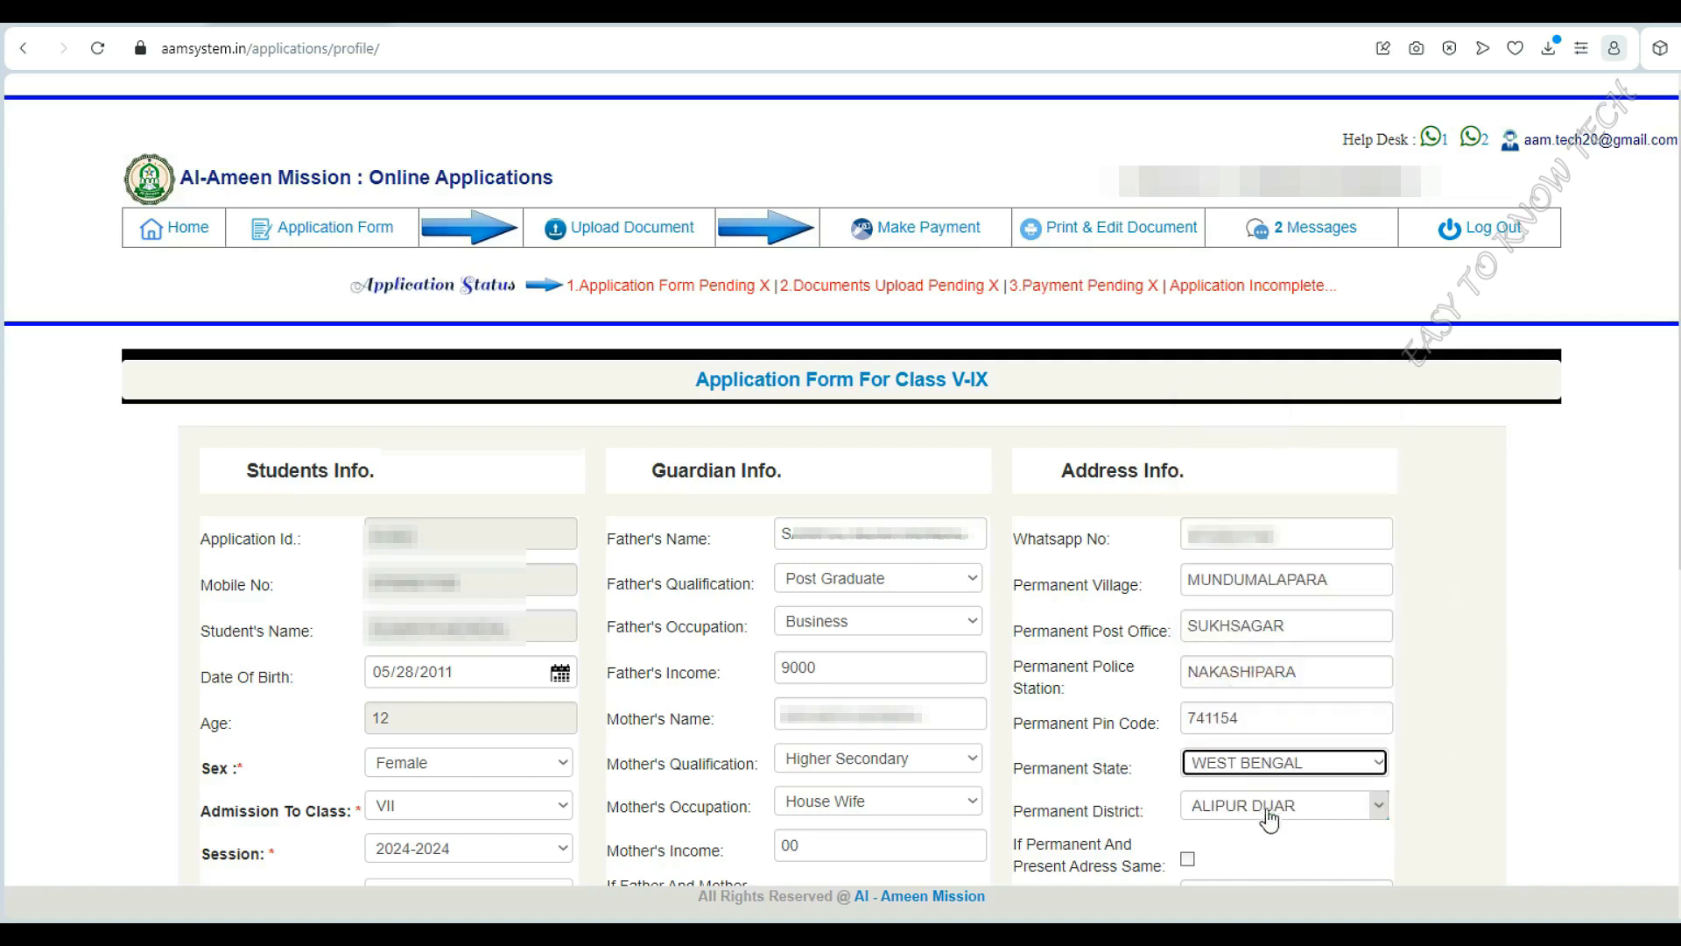
pyautogui.click(1305, 805)
pyautogui.click(1244, 720)
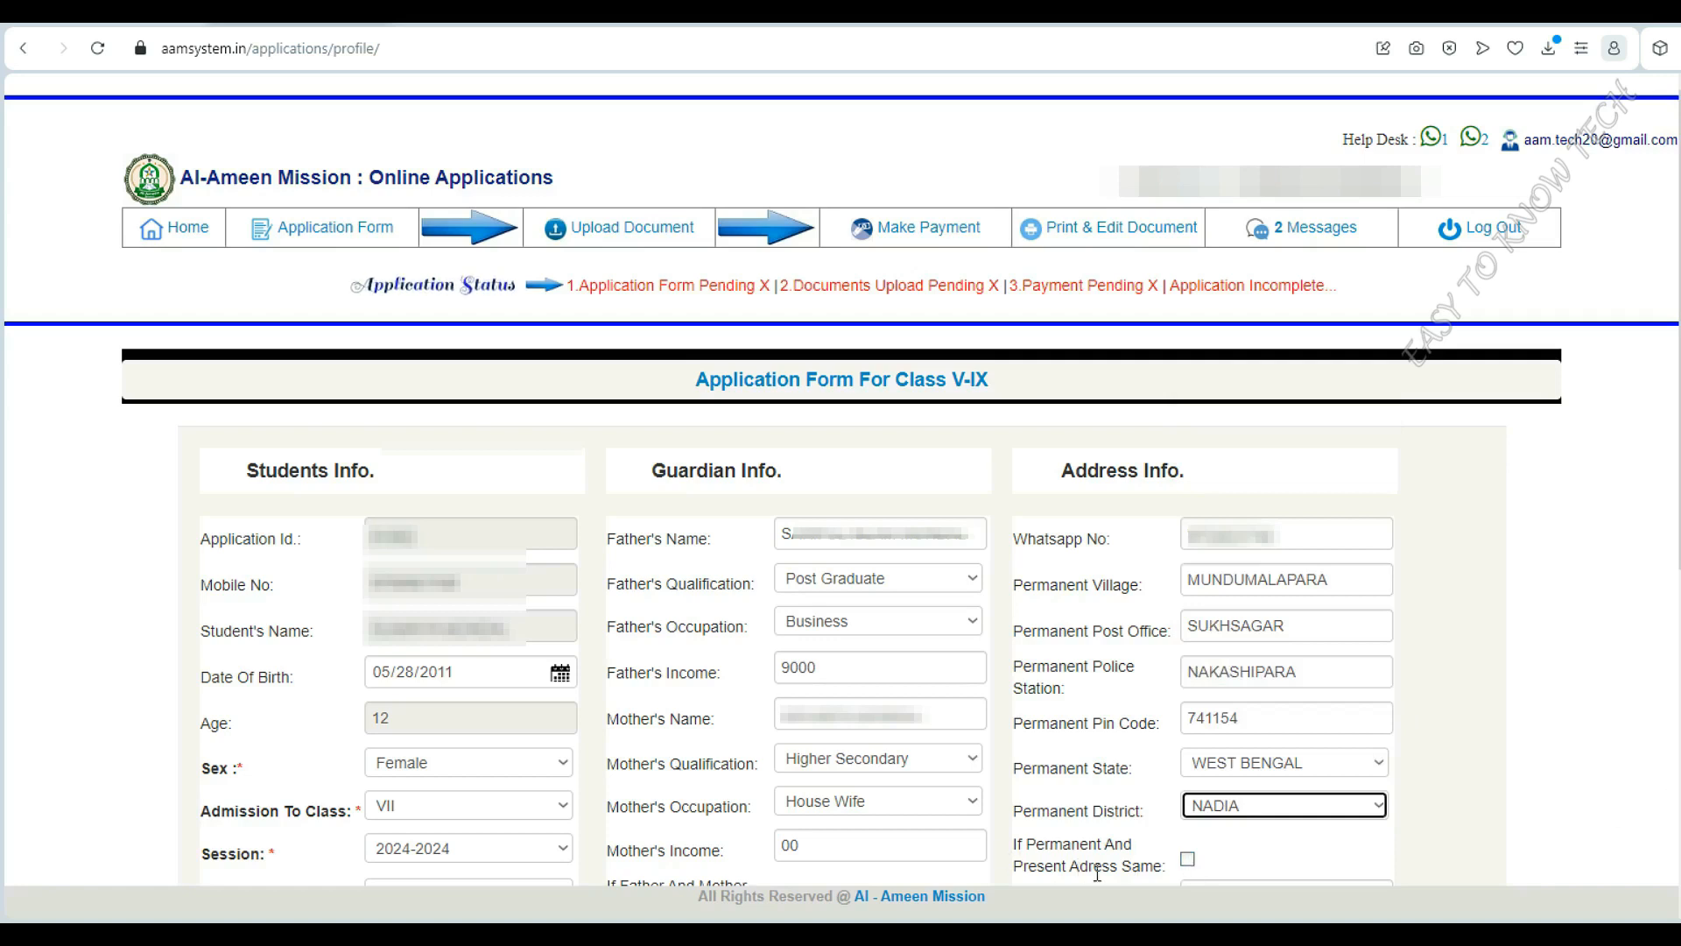
pyautogui.click(1187, 859)
pyautogui.scroll(-6, 1499, 764)
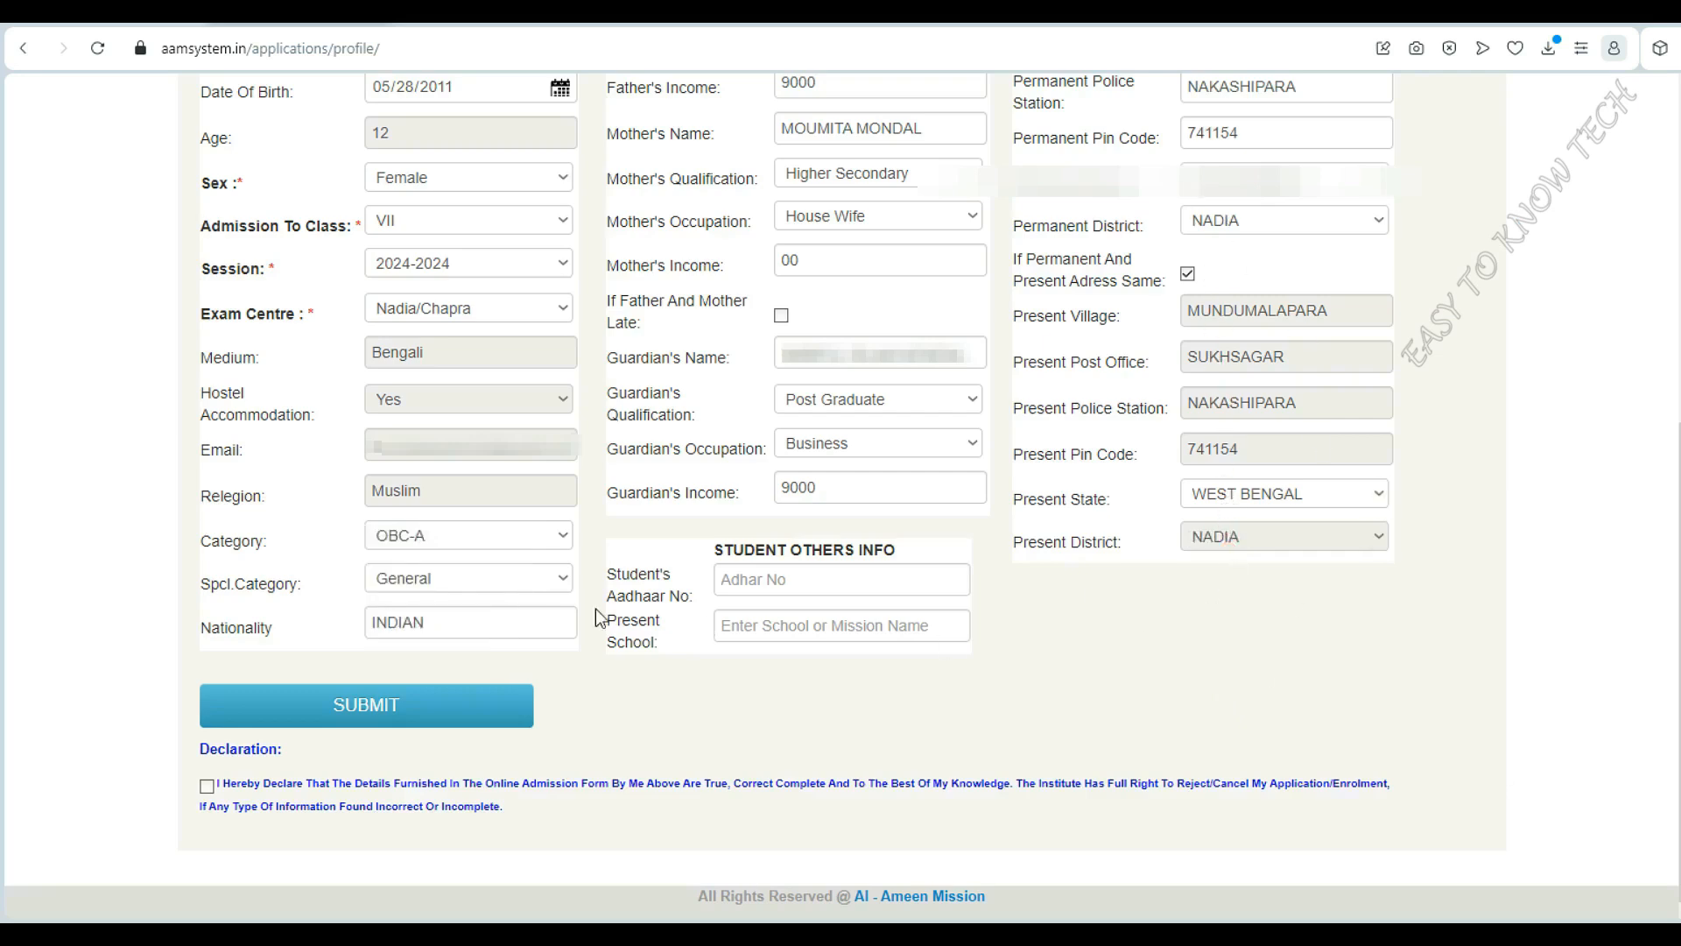
# Paste the student's Aadhaar number, enter present school PATPUKUR HIGH SCHOOL, and confirm submission
pyautogui.click(835, 577)
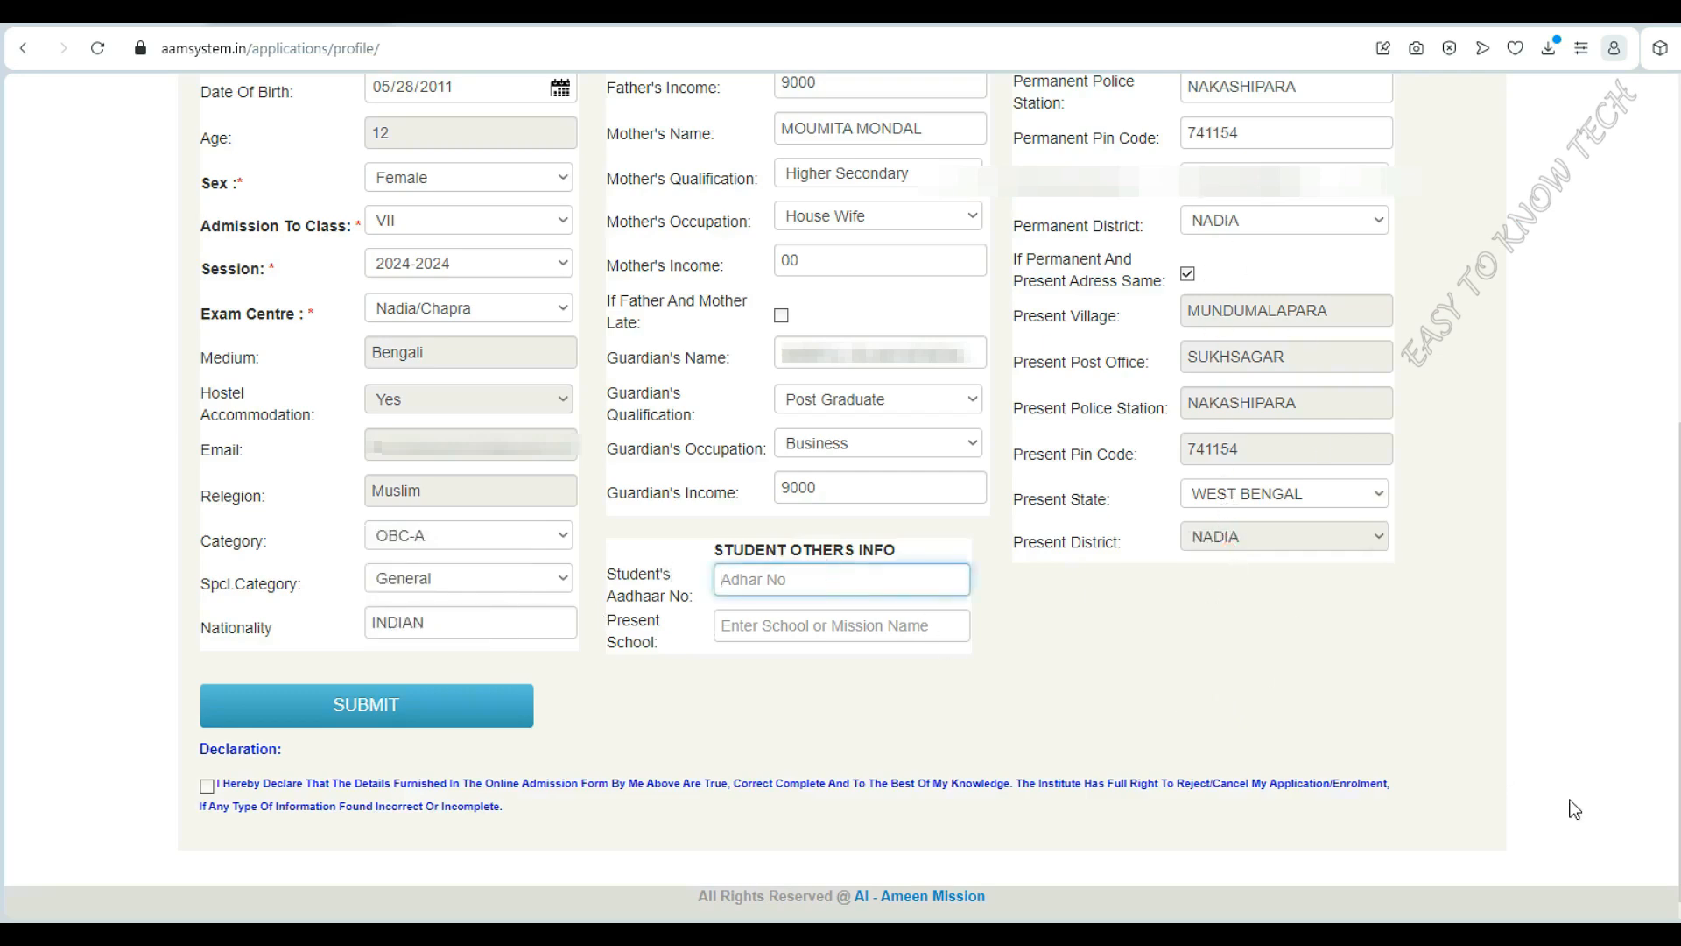
pyautogui.hotkey('ctrl', 'v')
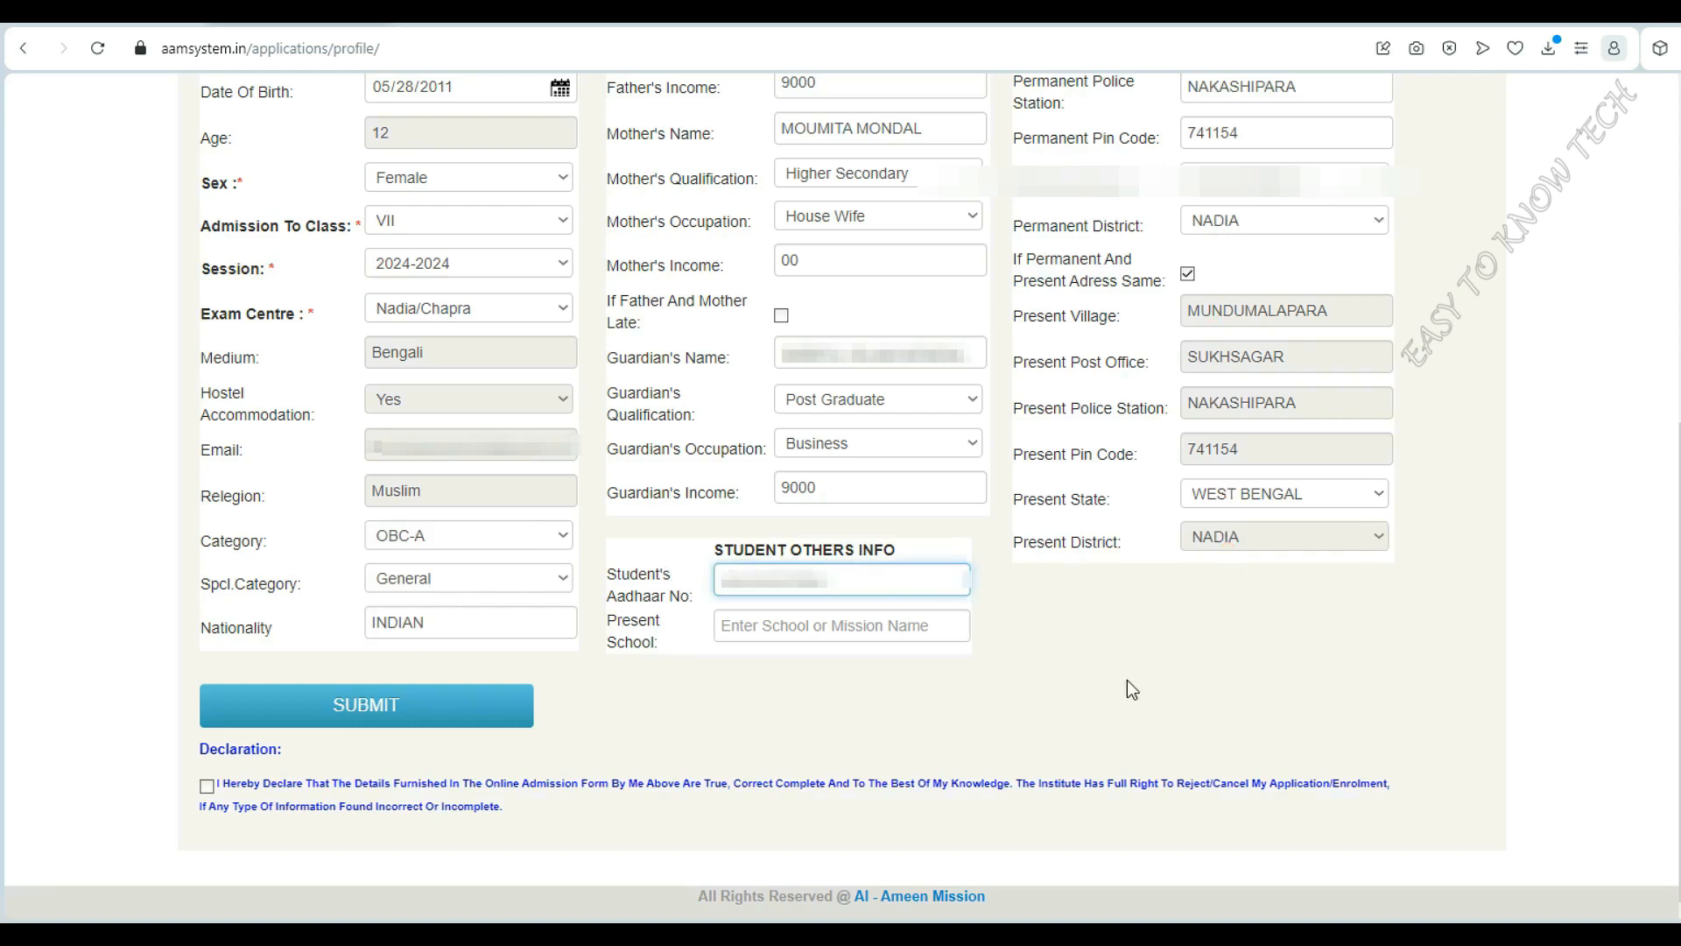
pyautogui.click(849, 623)
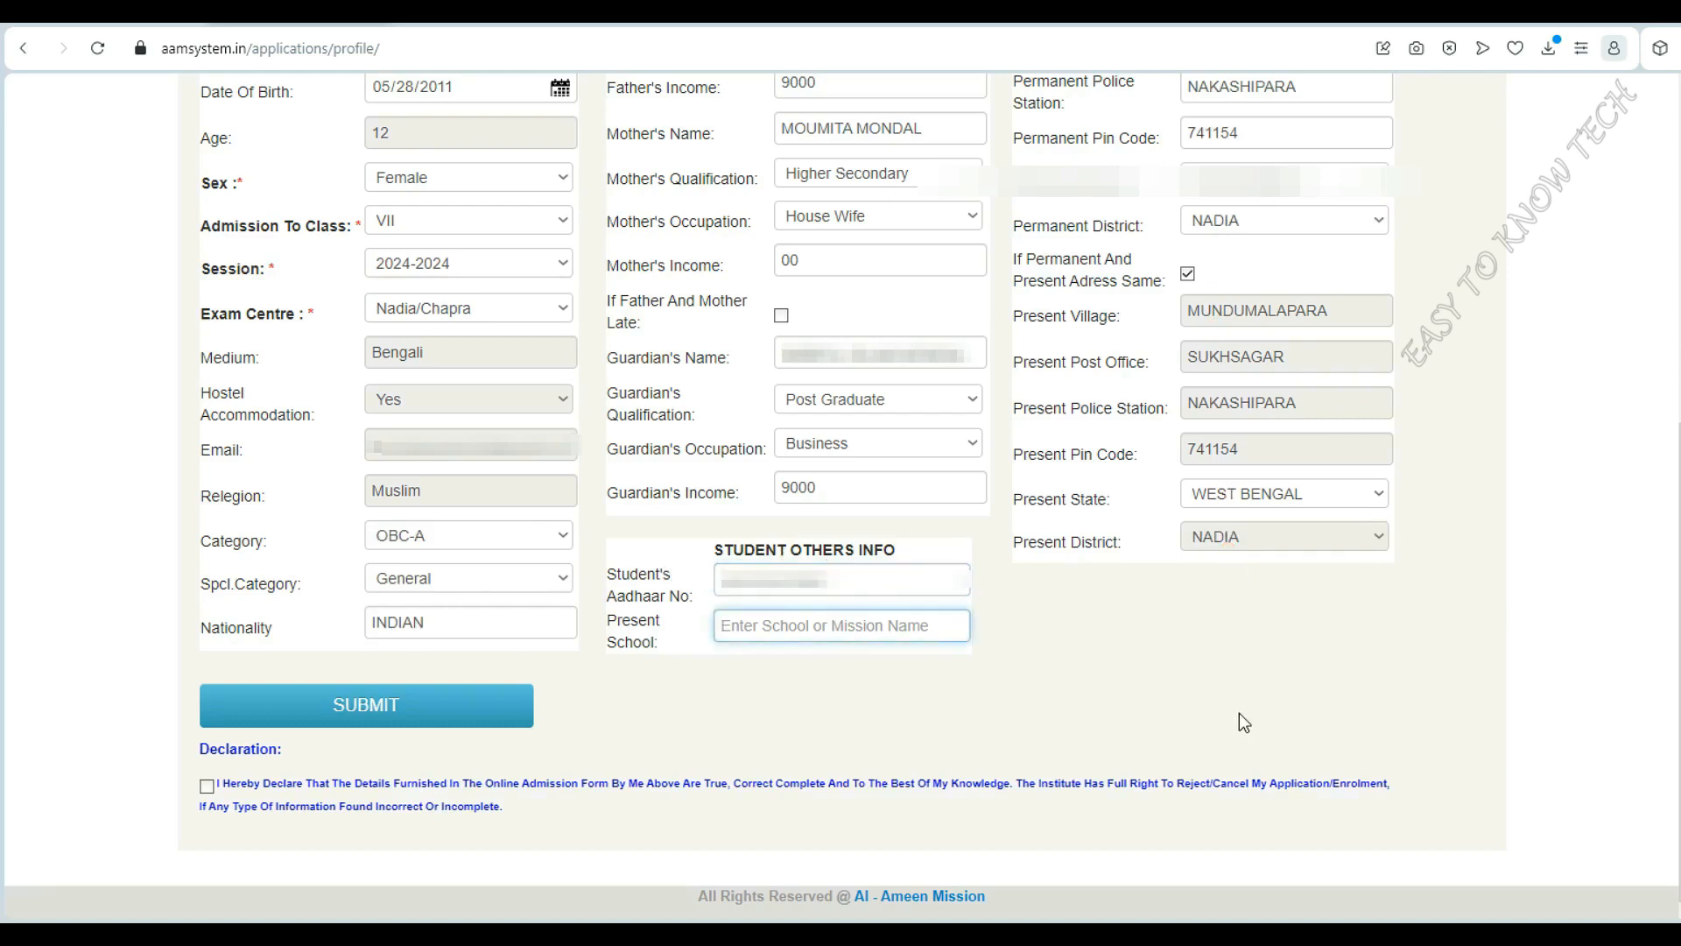
pyautogui.write('PATPUKUR')
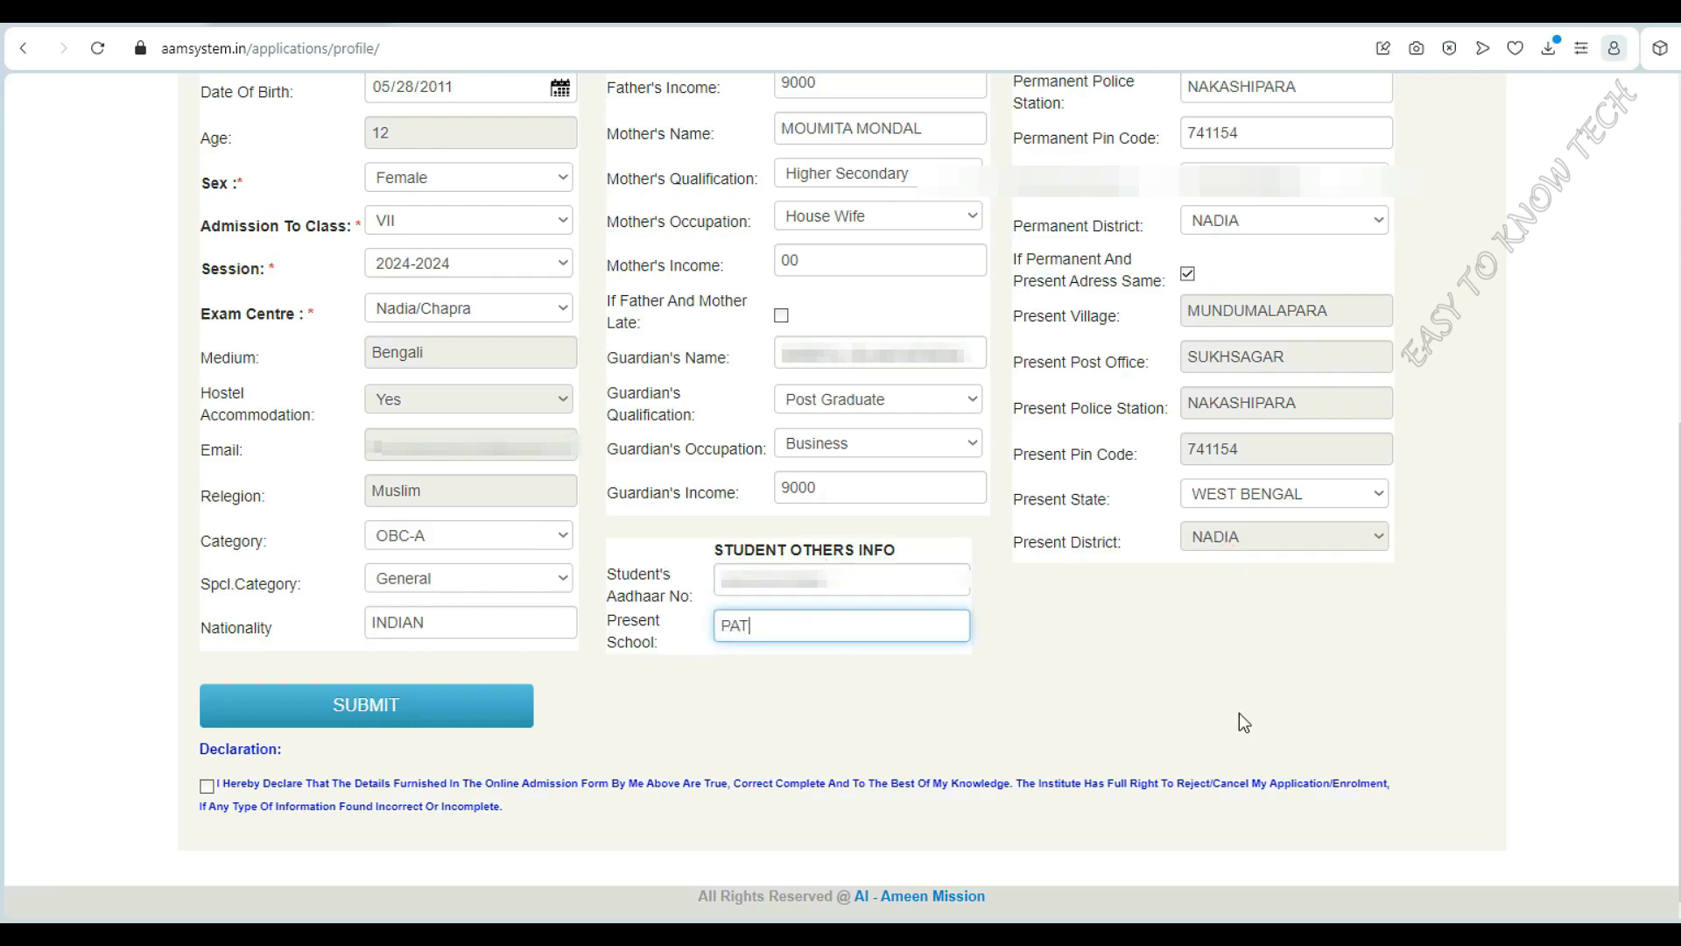
pyautogui.write(' HIGH SCHOOL')
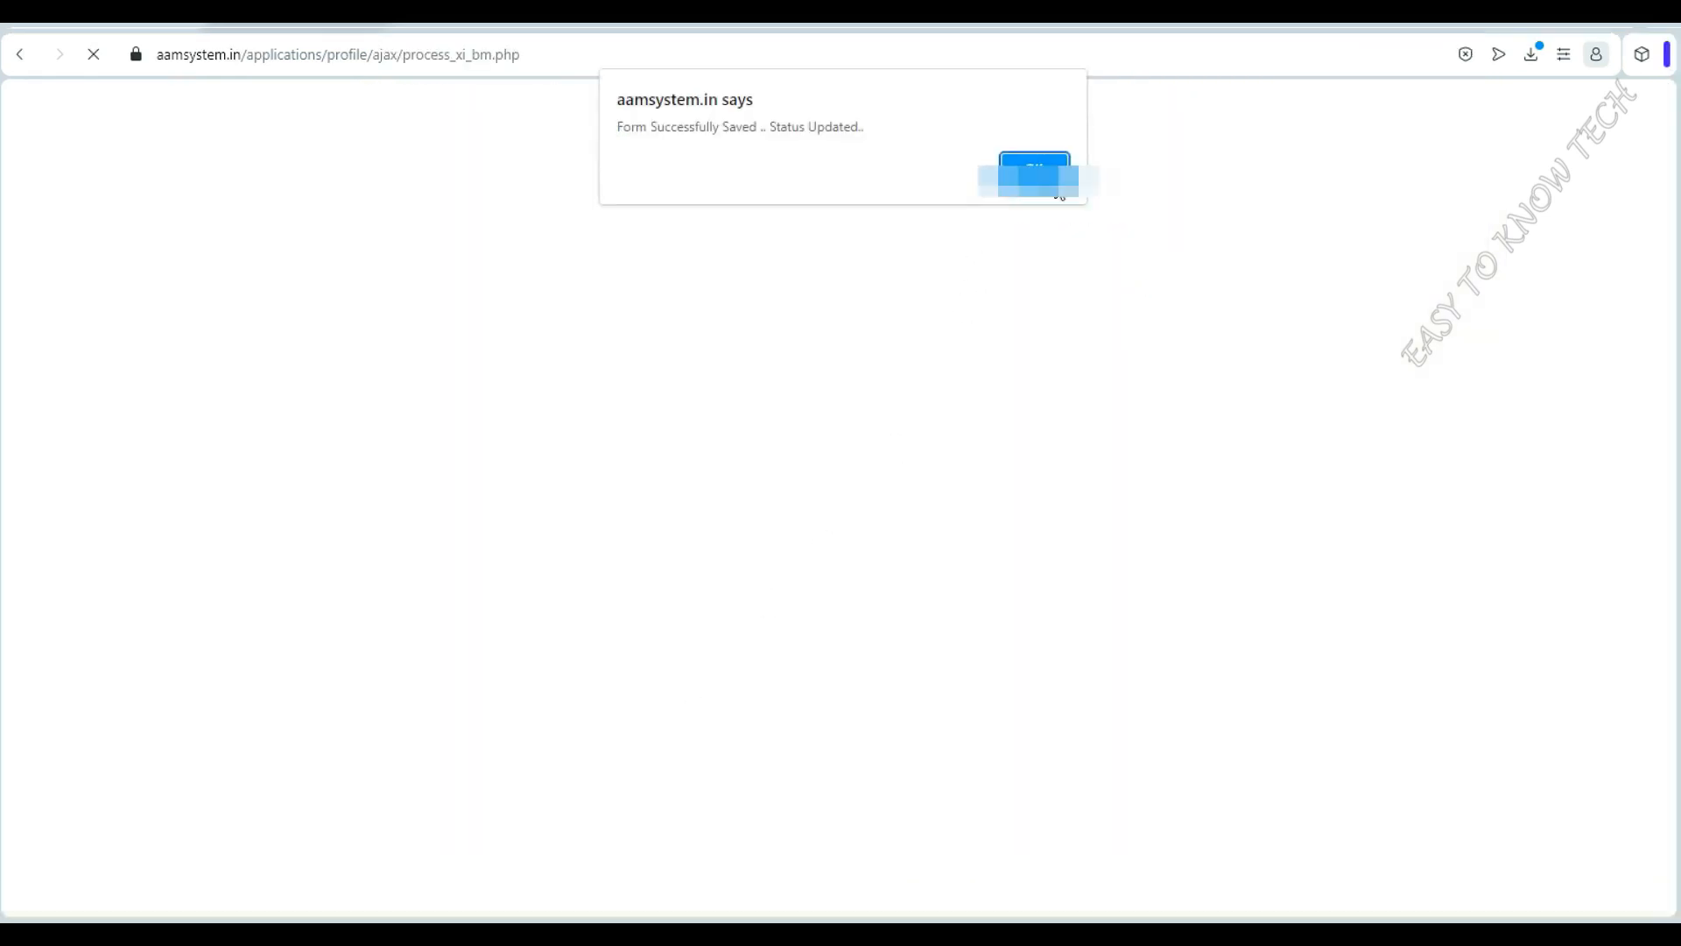
pyautogui.click(1057, 193)
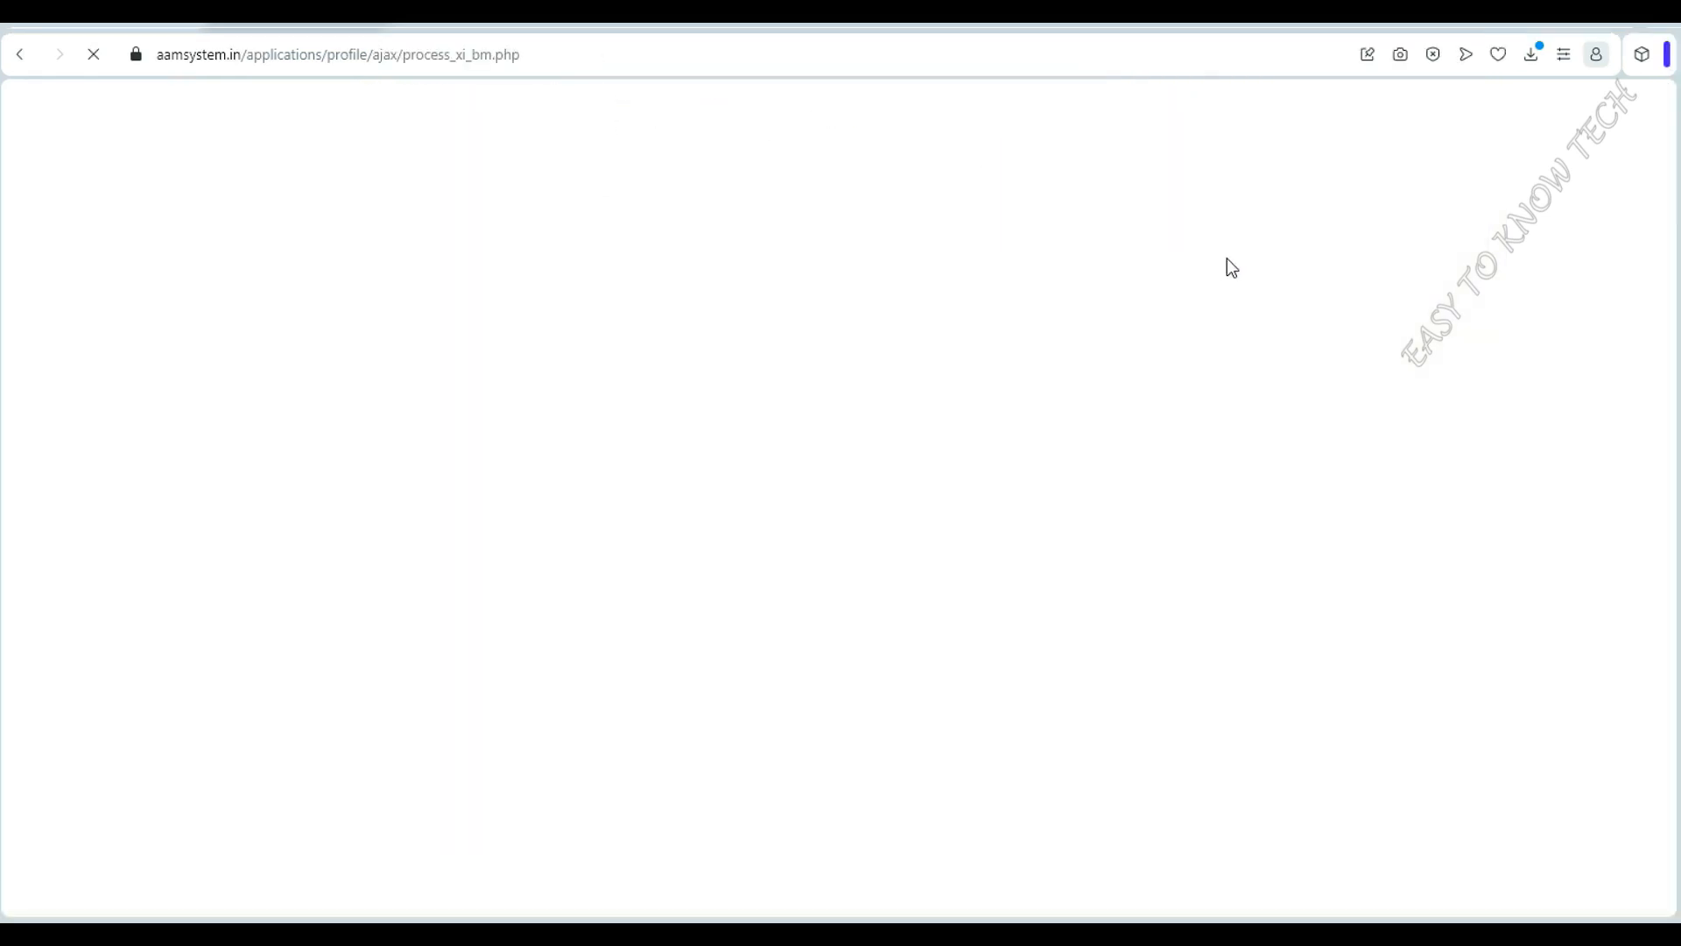
pyautogui.moveTo(627, 230)
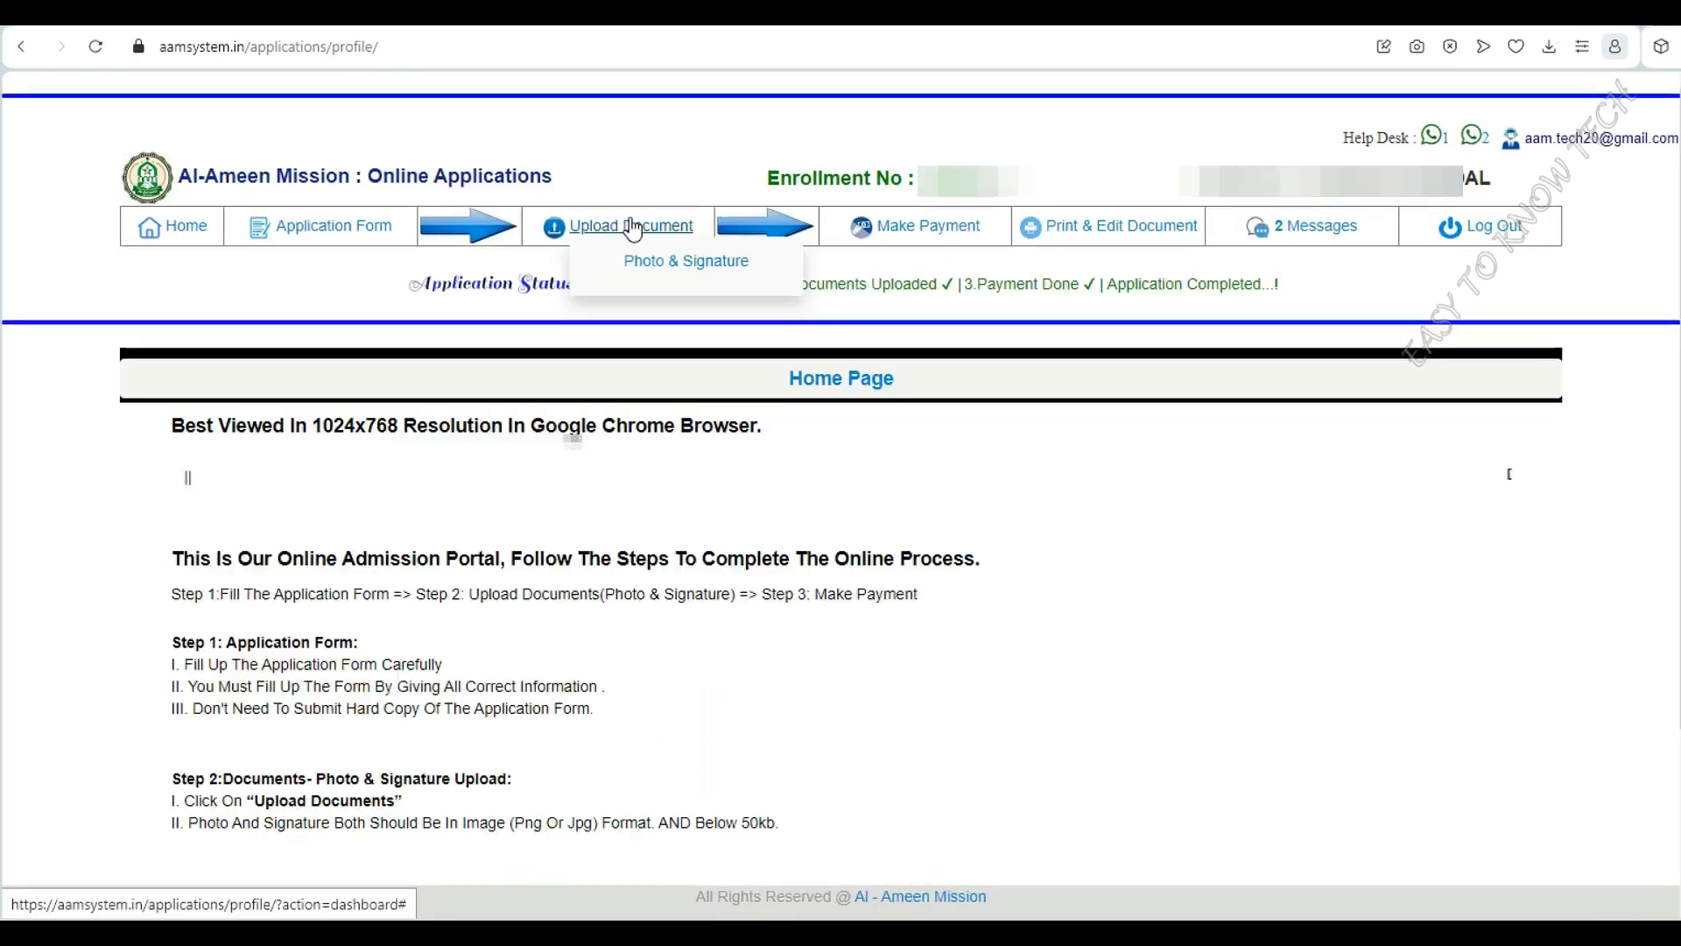
# Upload the student's photo on the Photo & Signature page and set the document type to Signature
pyautogui.click(686, 272)
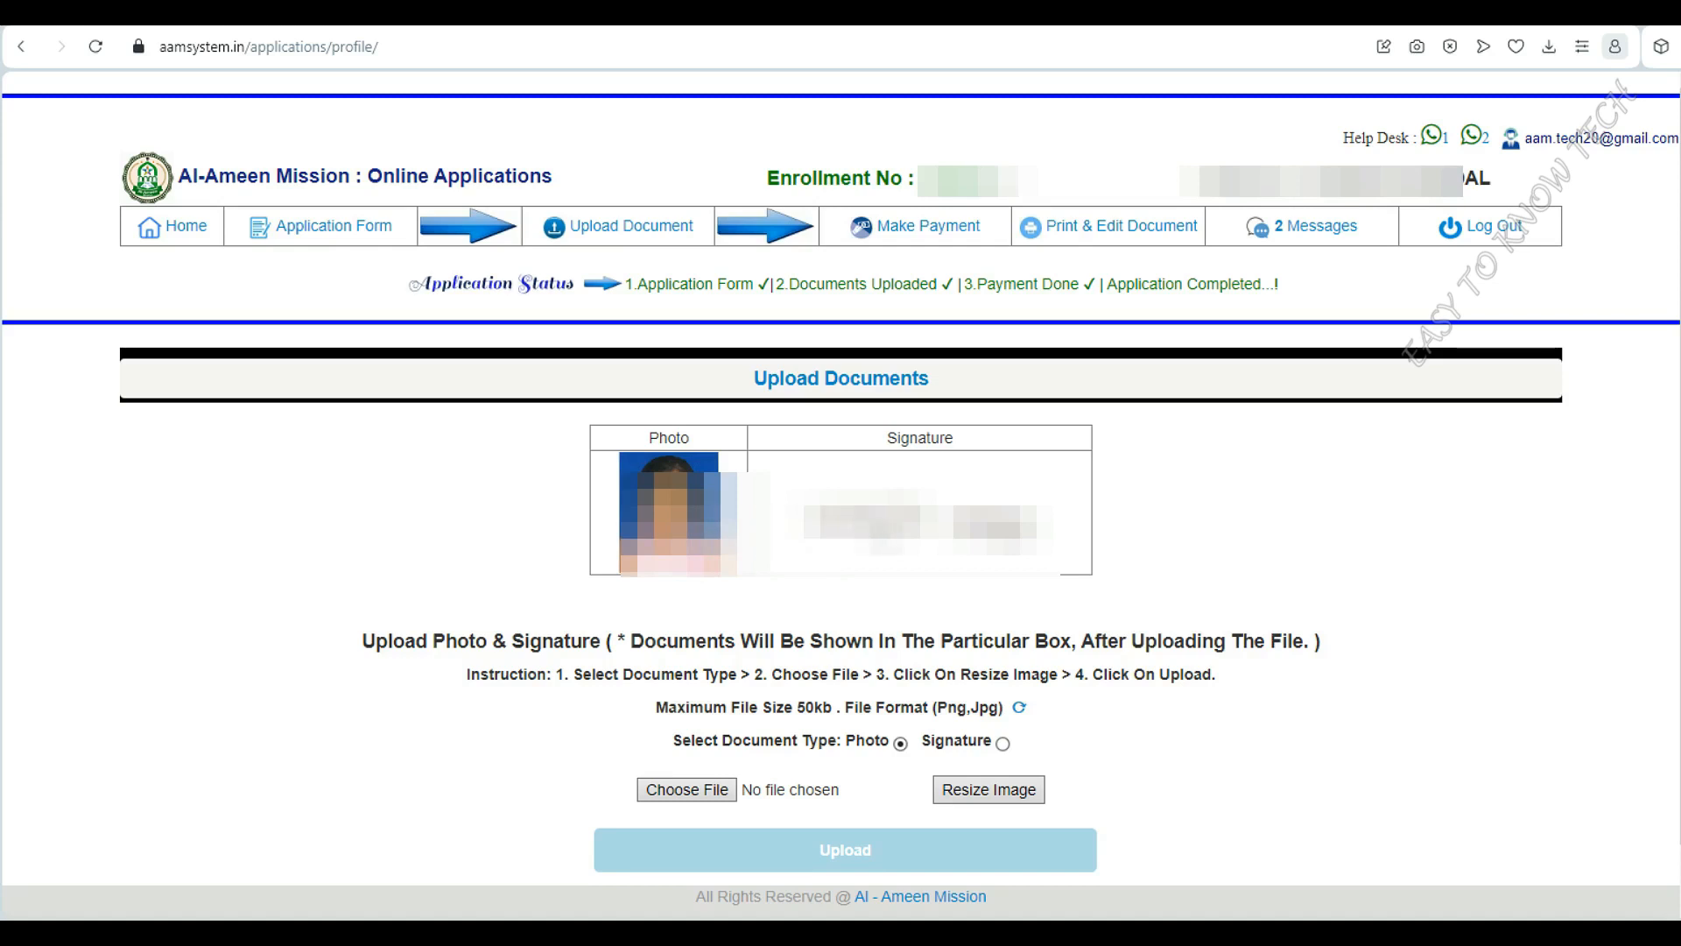
pyautogui.click(675, 790)
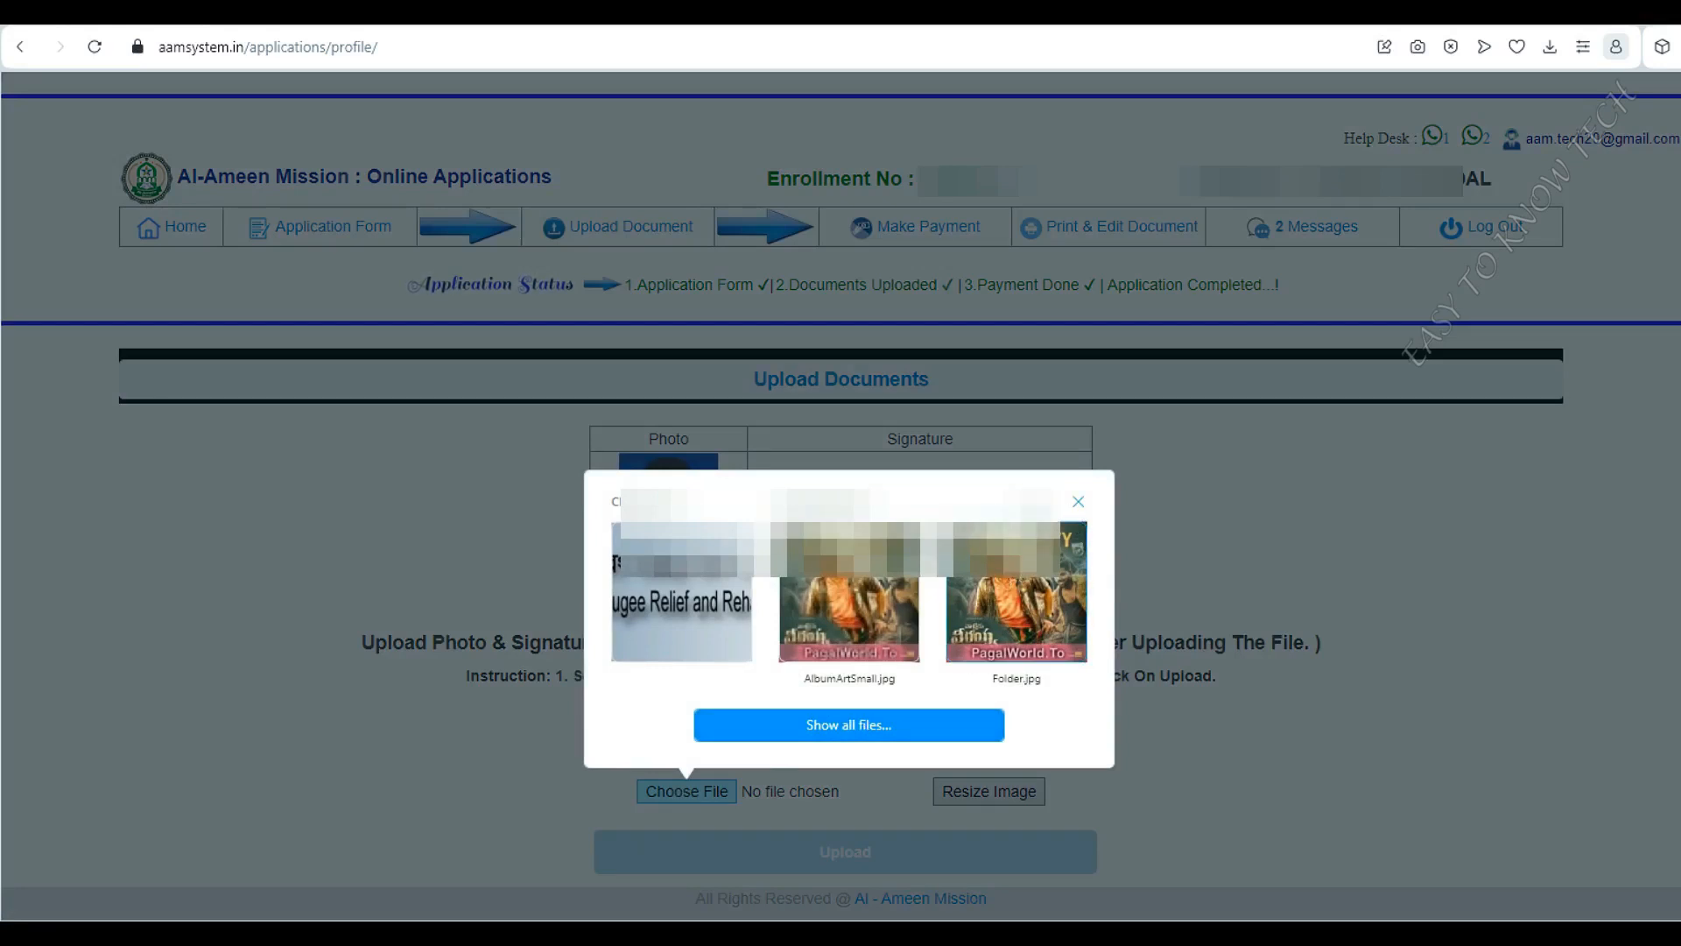
pyautogui.click(886, 718)
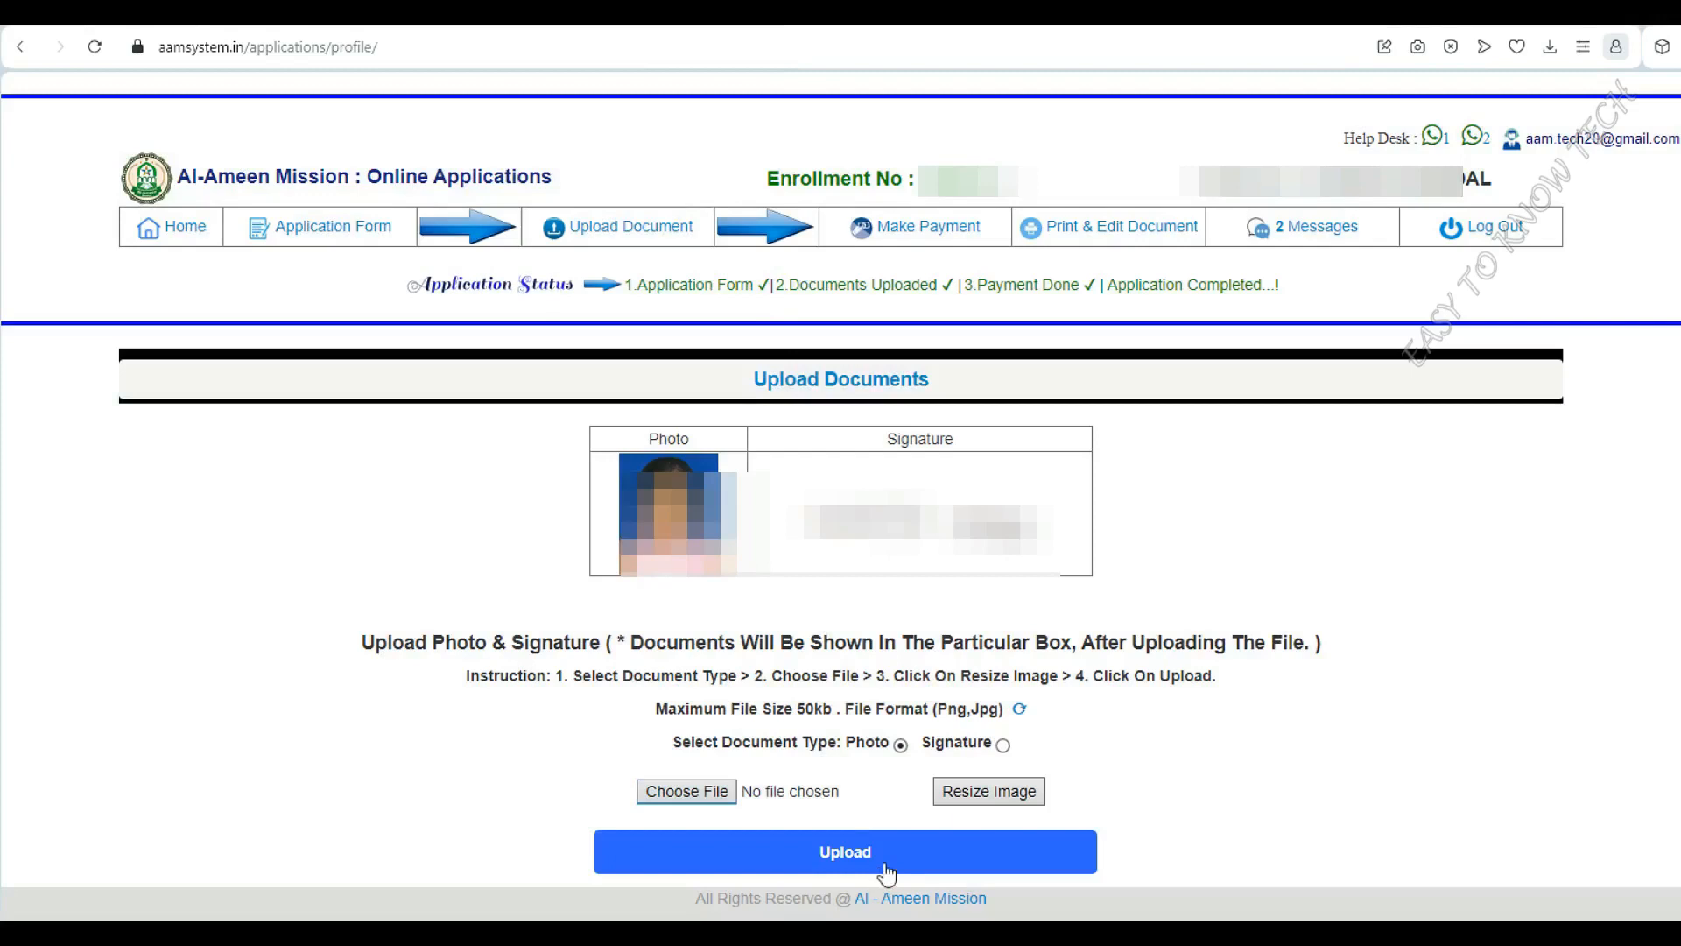
pyautogui.click(1004, 745)
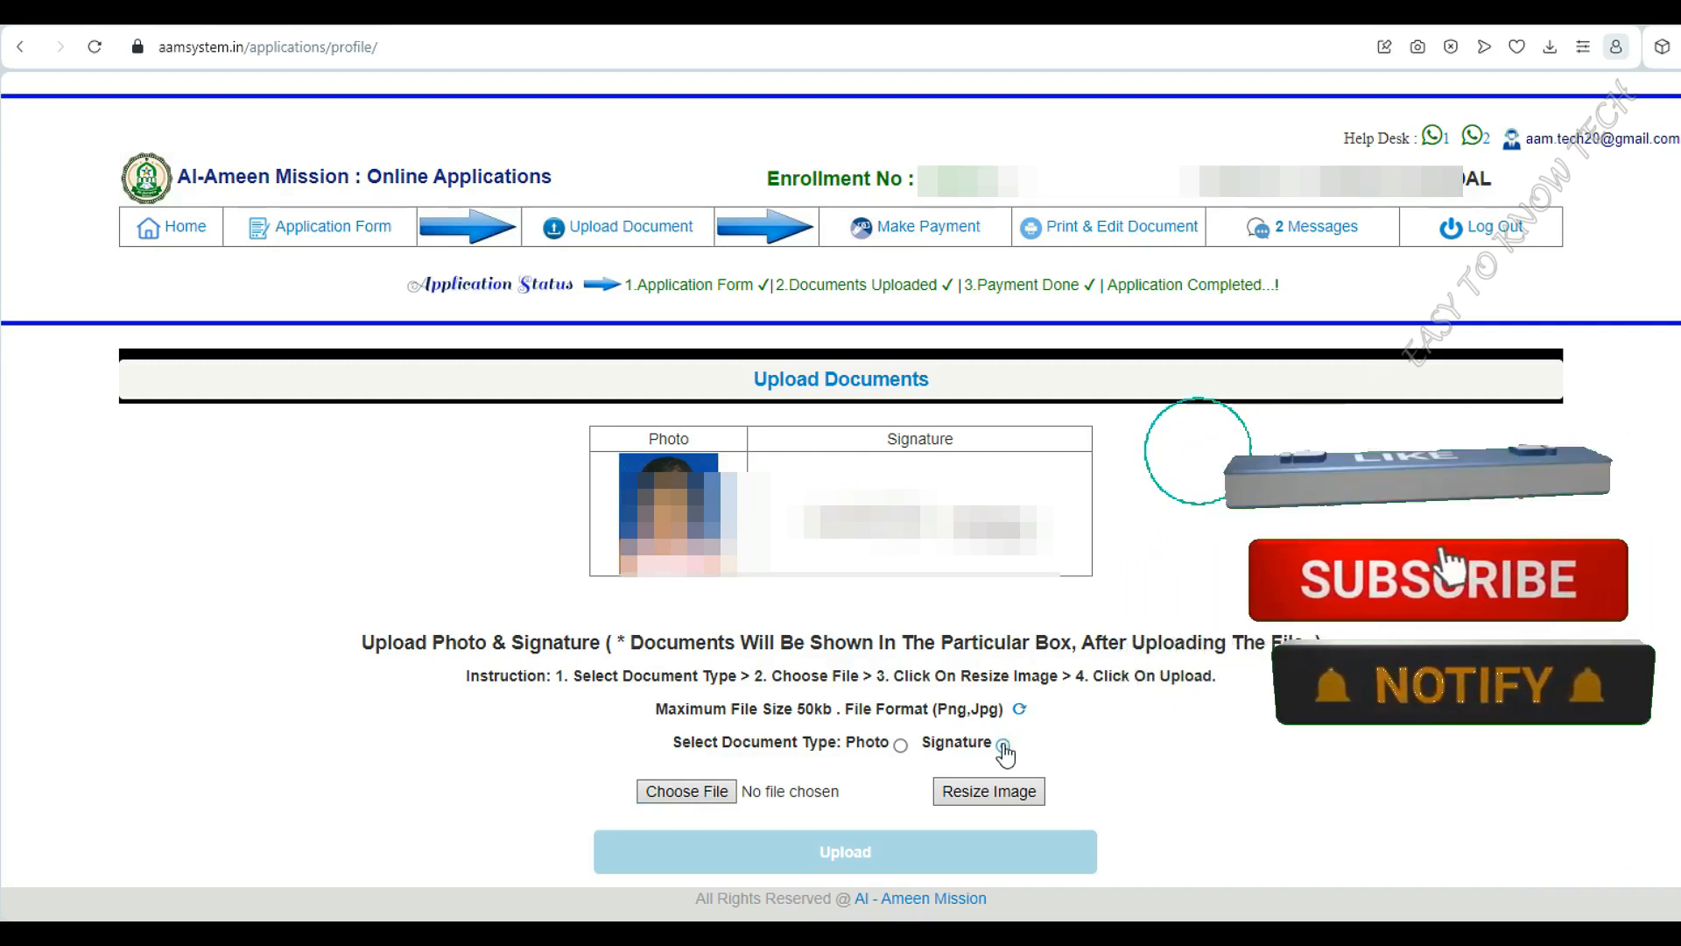
# Select the student's signature image file and upload it to the portal
pyautogui.click(682, 791)
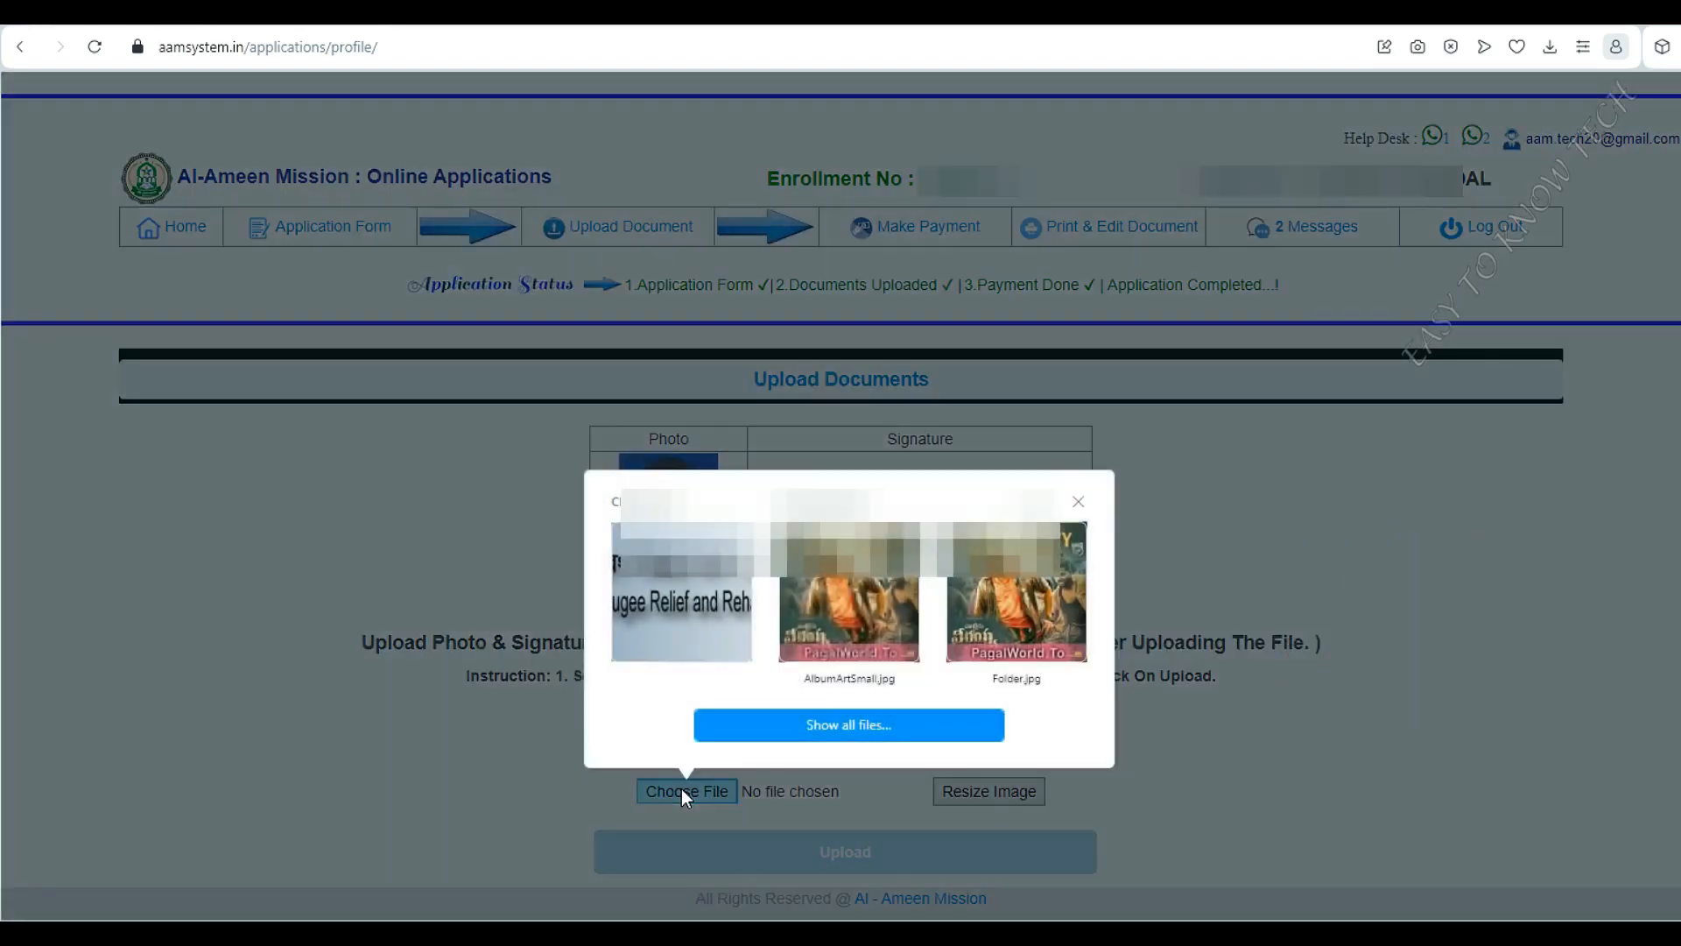
pyautogui.click(814, 735)
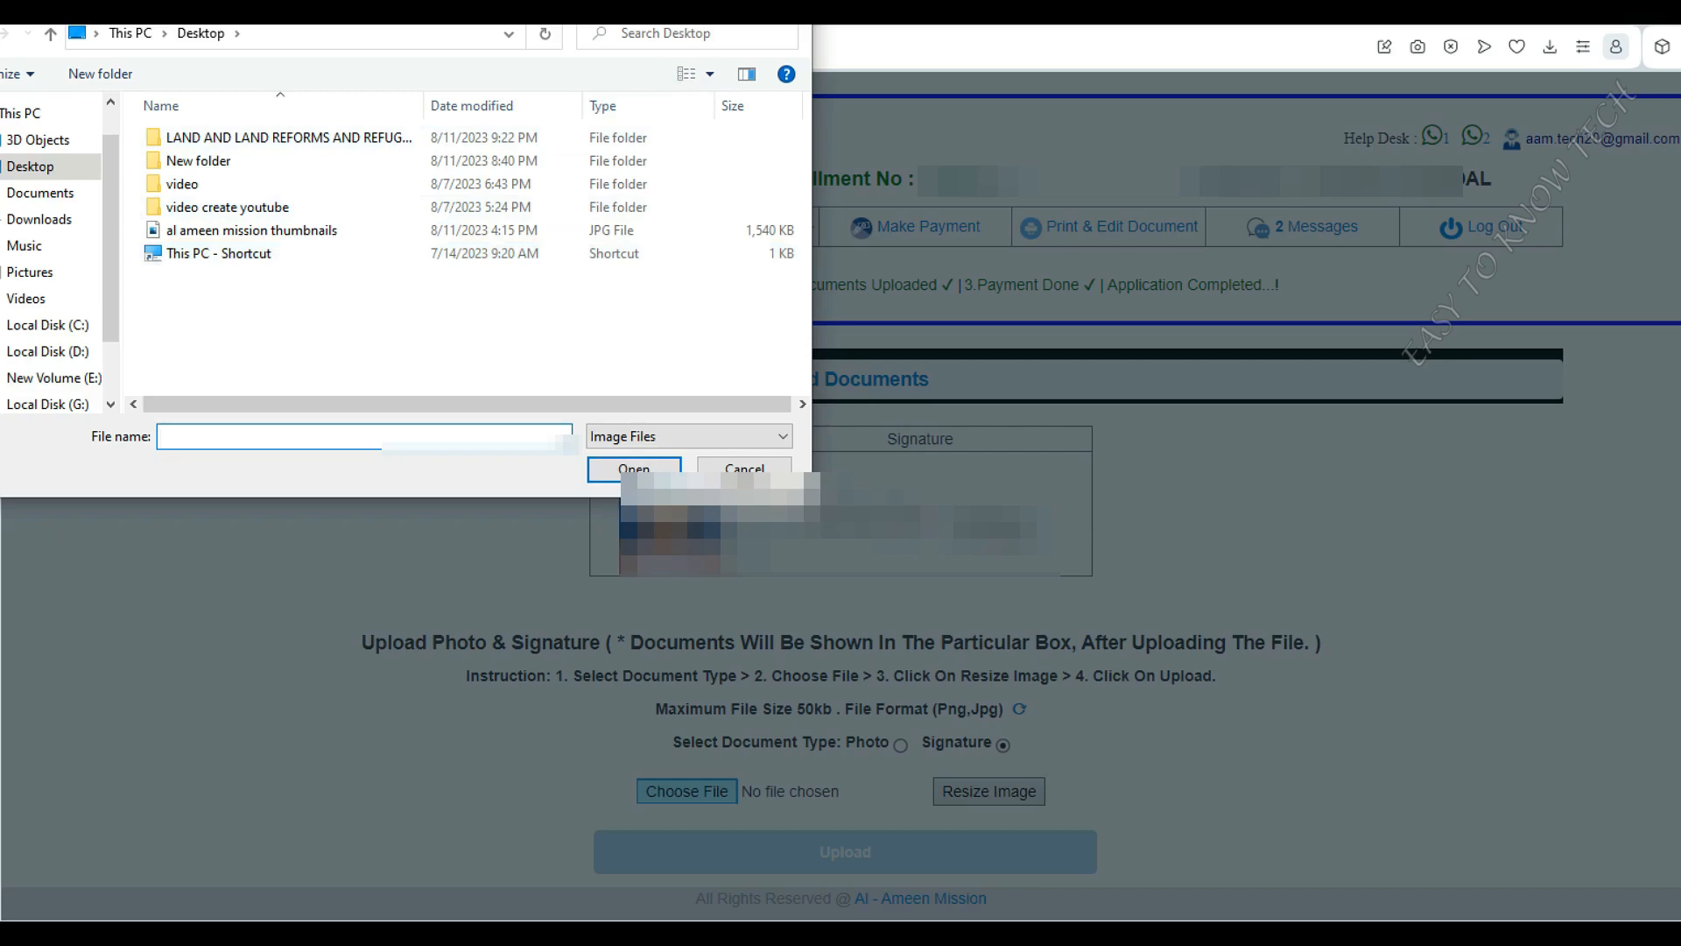
pyautogui.click(791, 10)
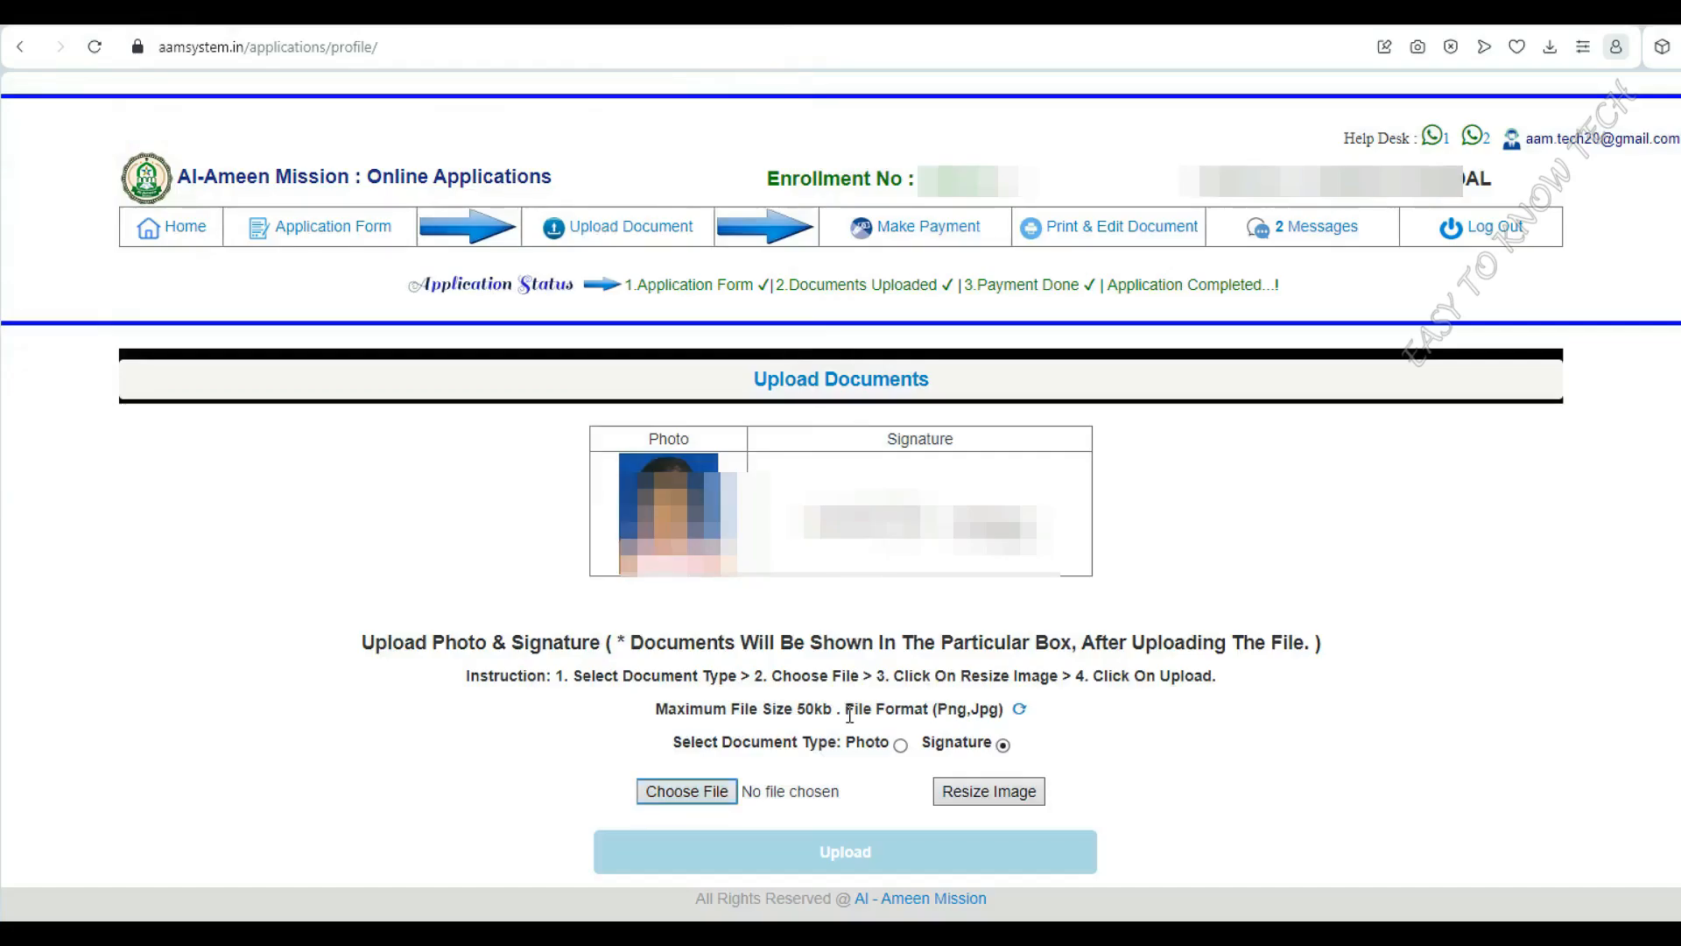
pyautogui.click(869, 862)
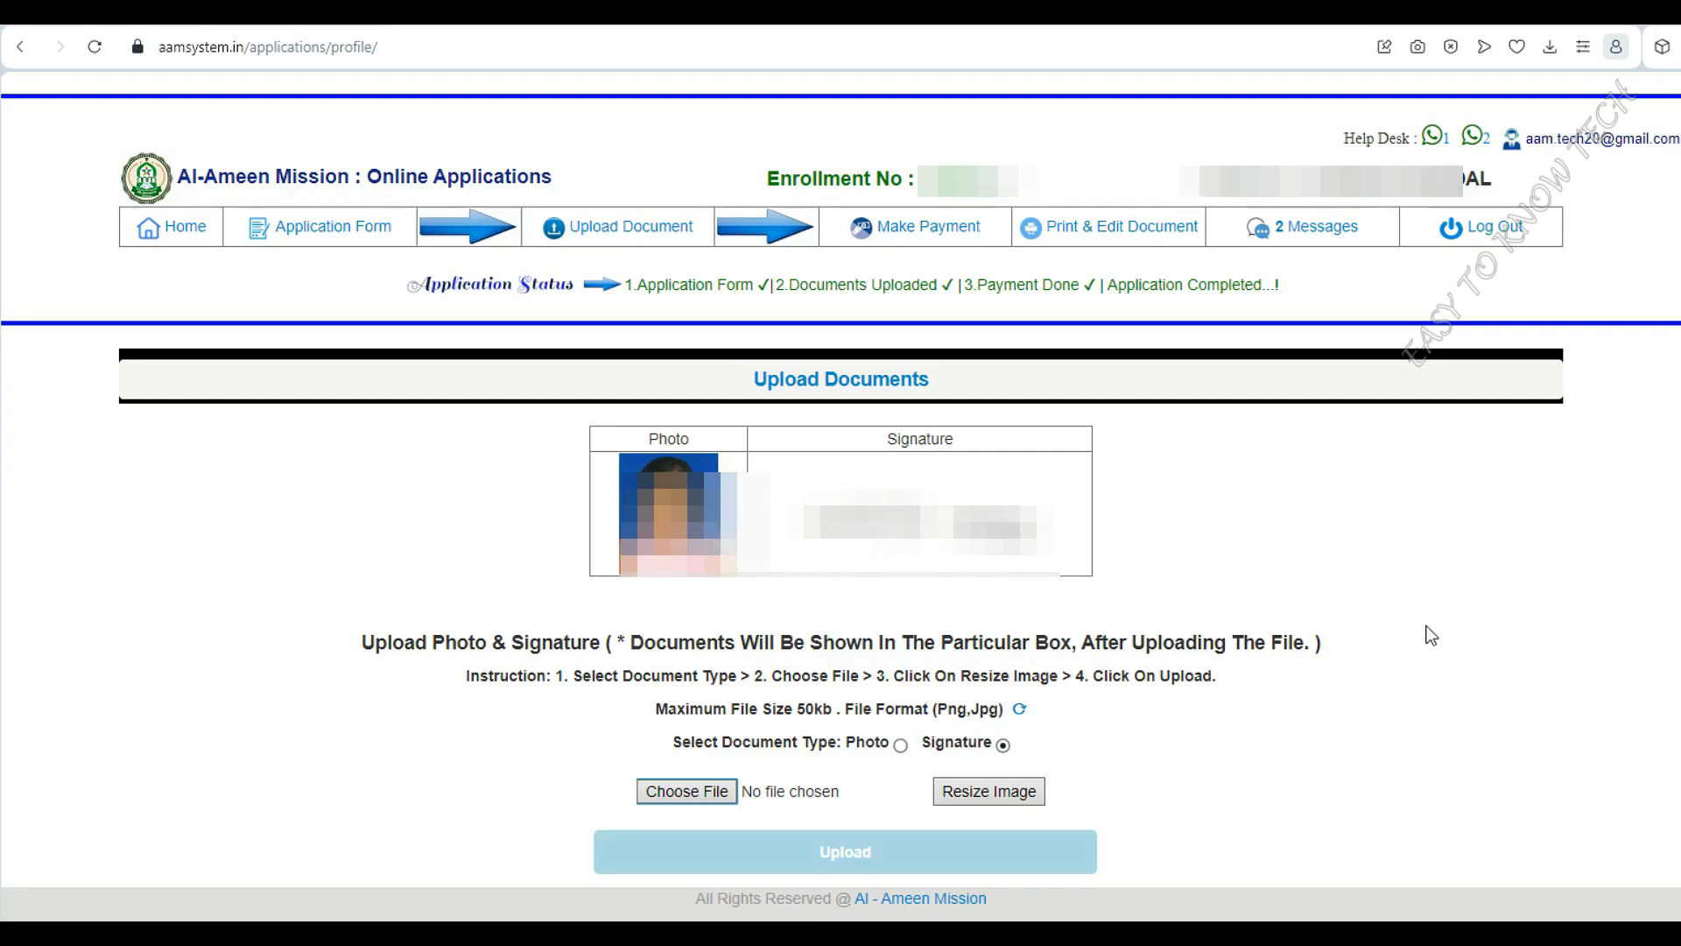
pyautogui.click(930, 234)
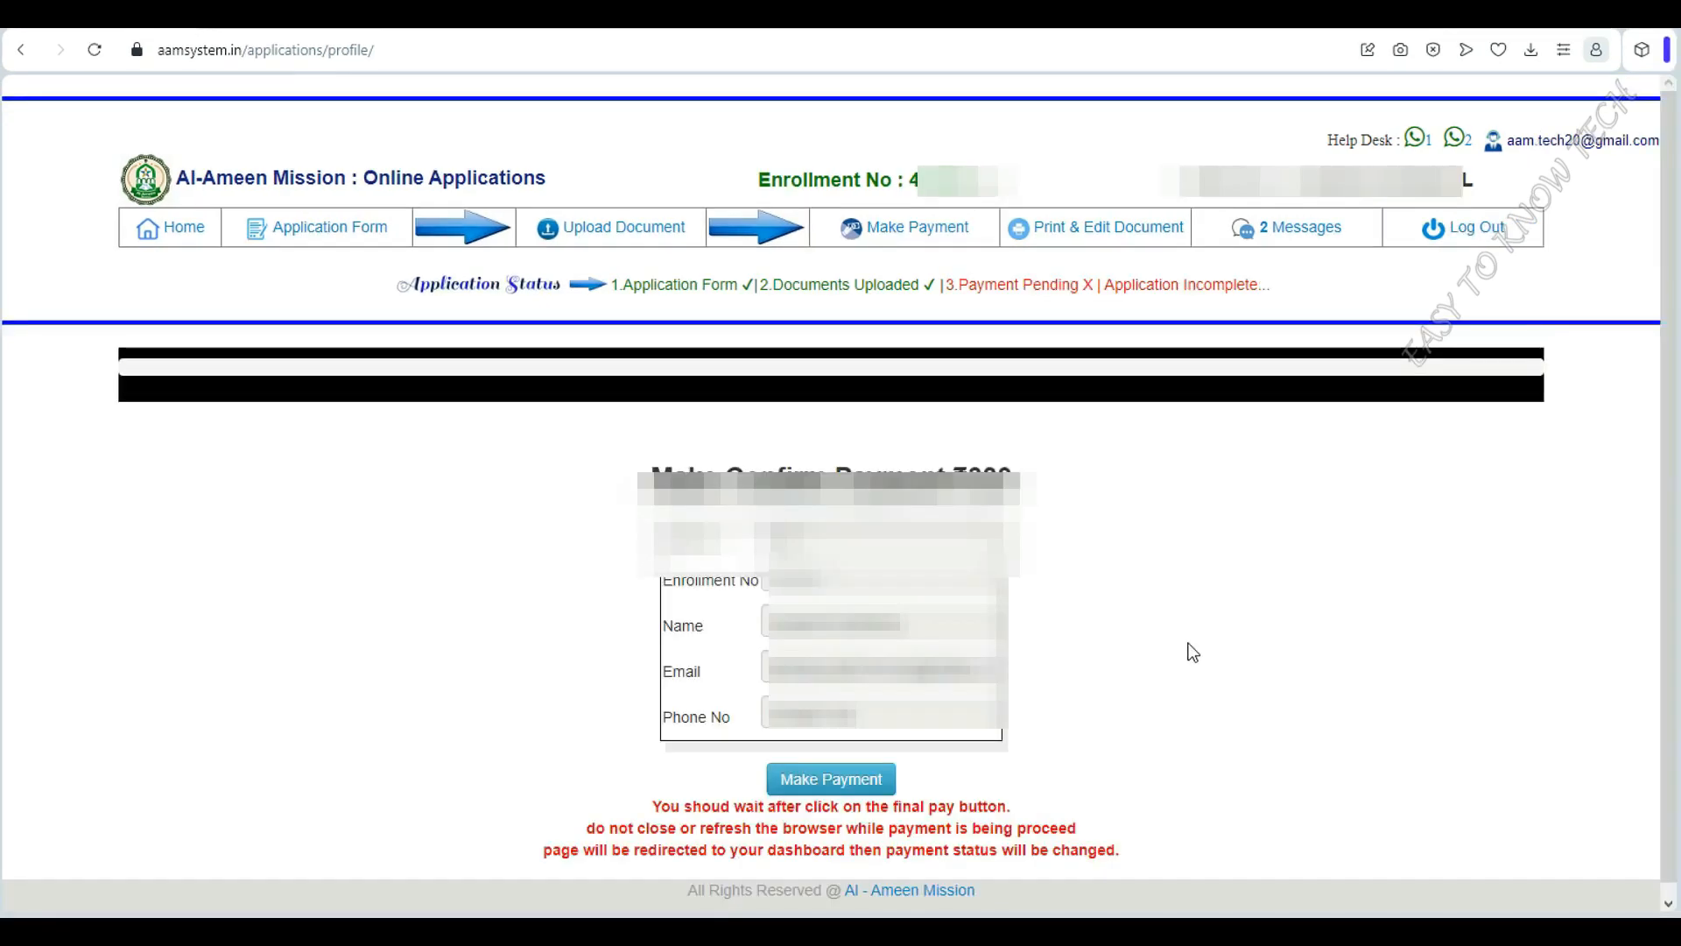
# Confirm the ₹300 application fee to go to the Instamojo checkout
pyautogui.scroll(-1, 1188, 643)
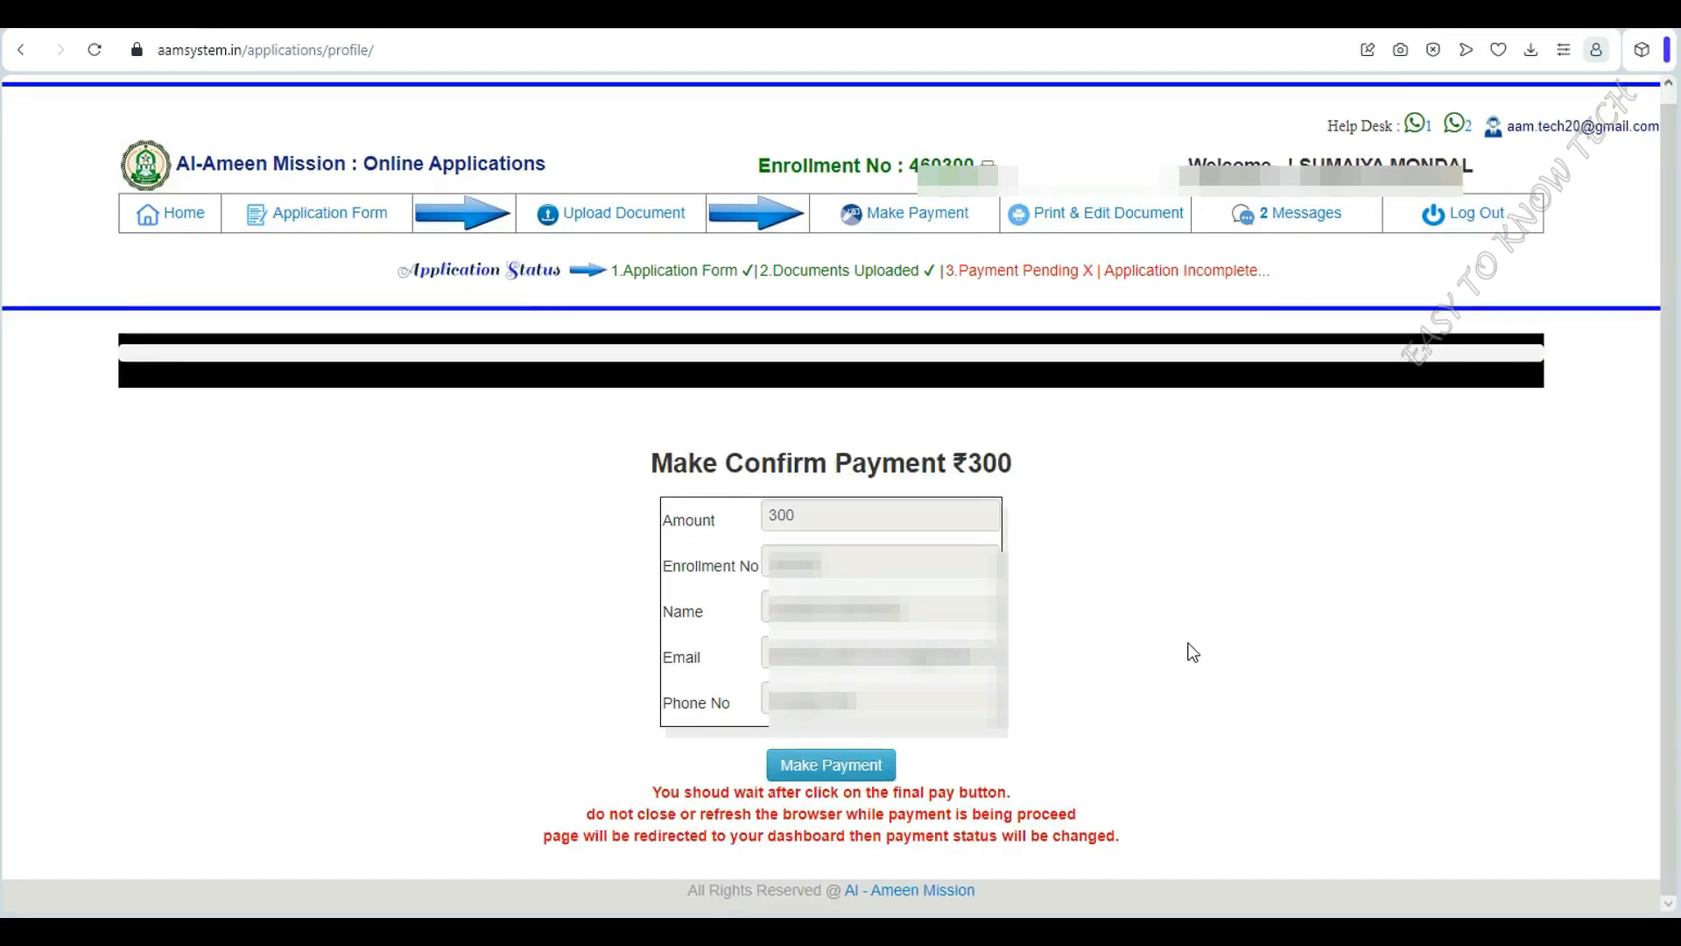
pyautogui.click(832, 764)
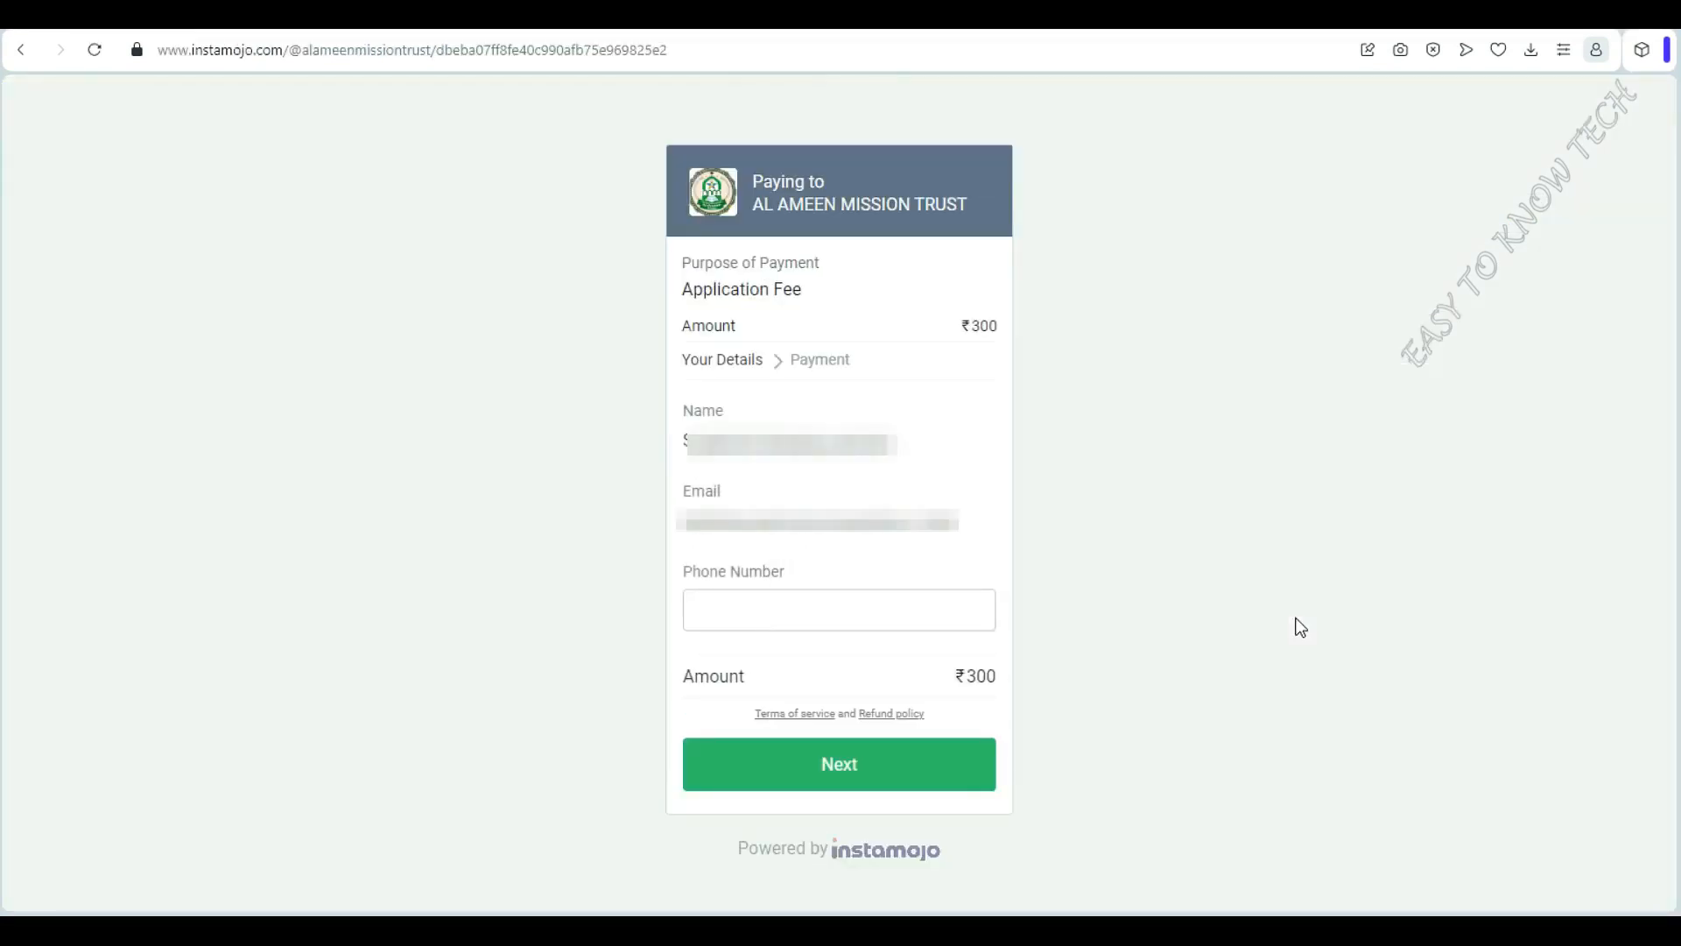
# Enter the payer's phone number in the Instamojo checkout and continue to payment
pyautogui.click(951, 620)
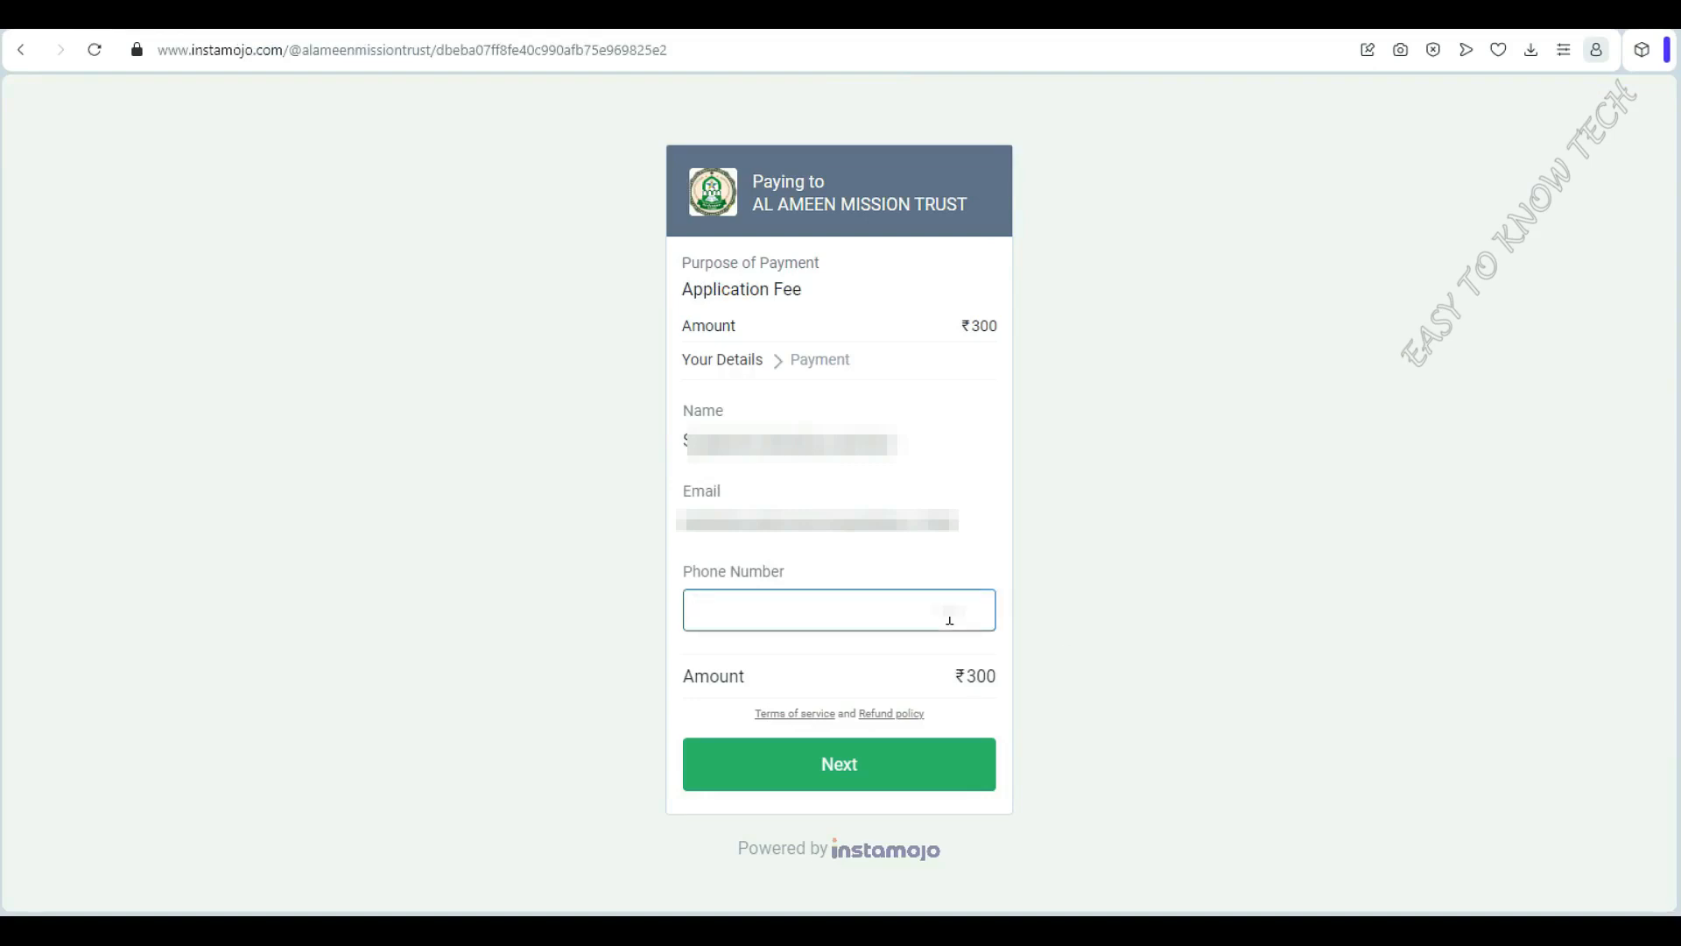
pyautogui.write('XXXXXXXXXX')
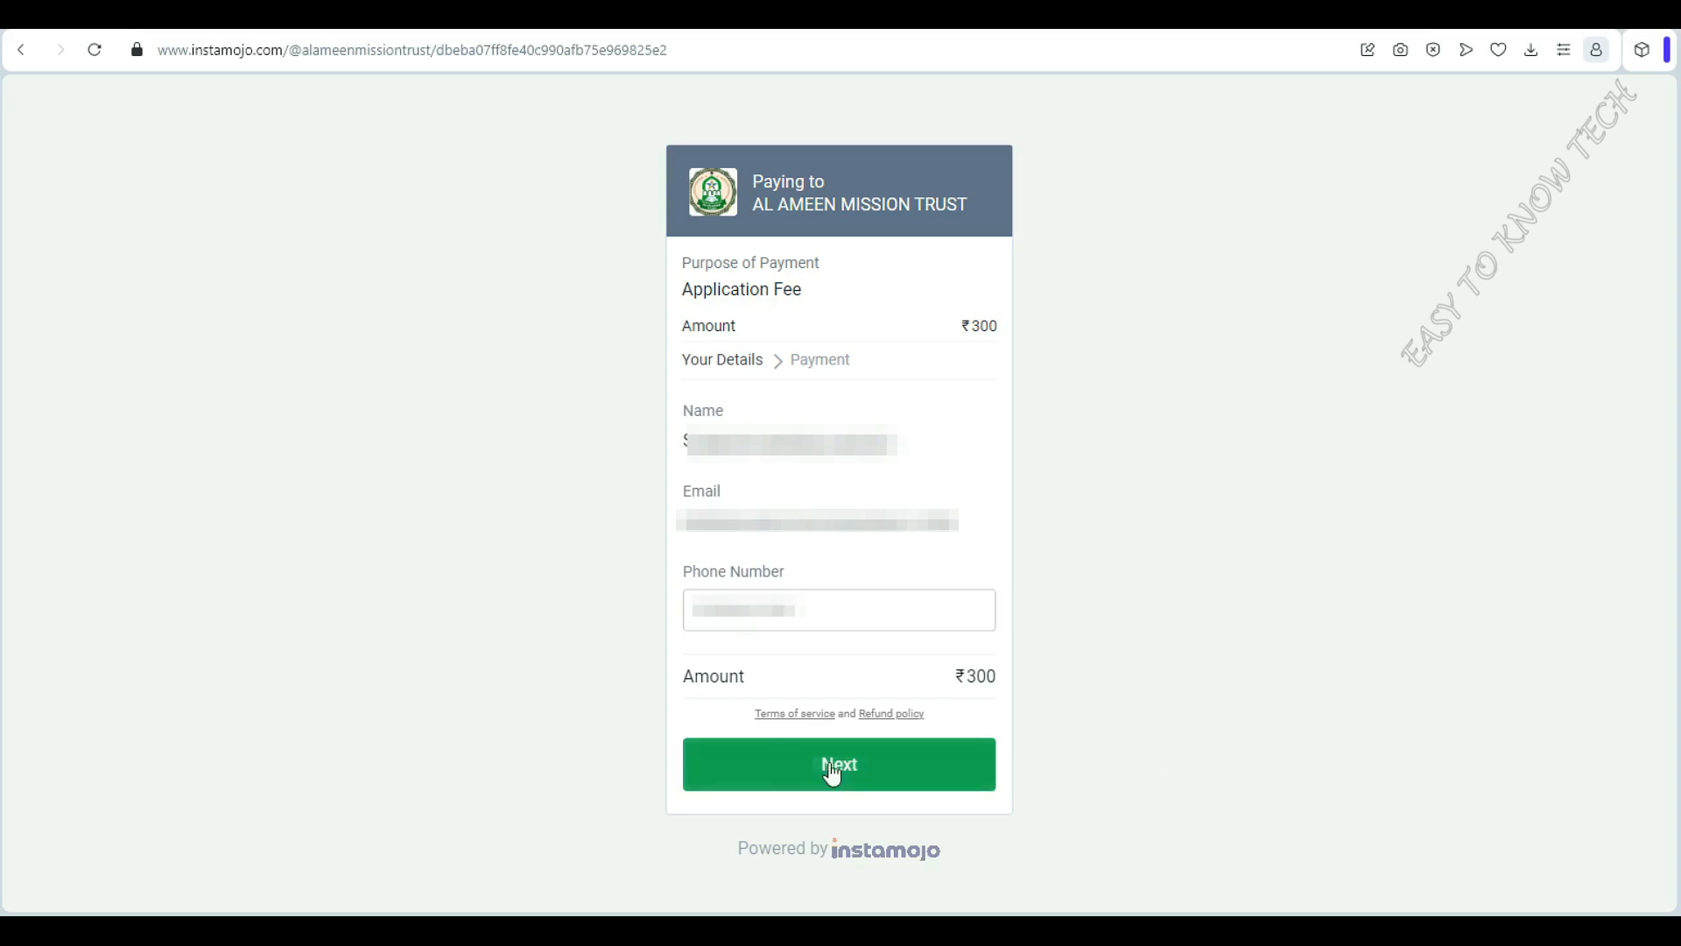
pyautogui.click(836, 770)
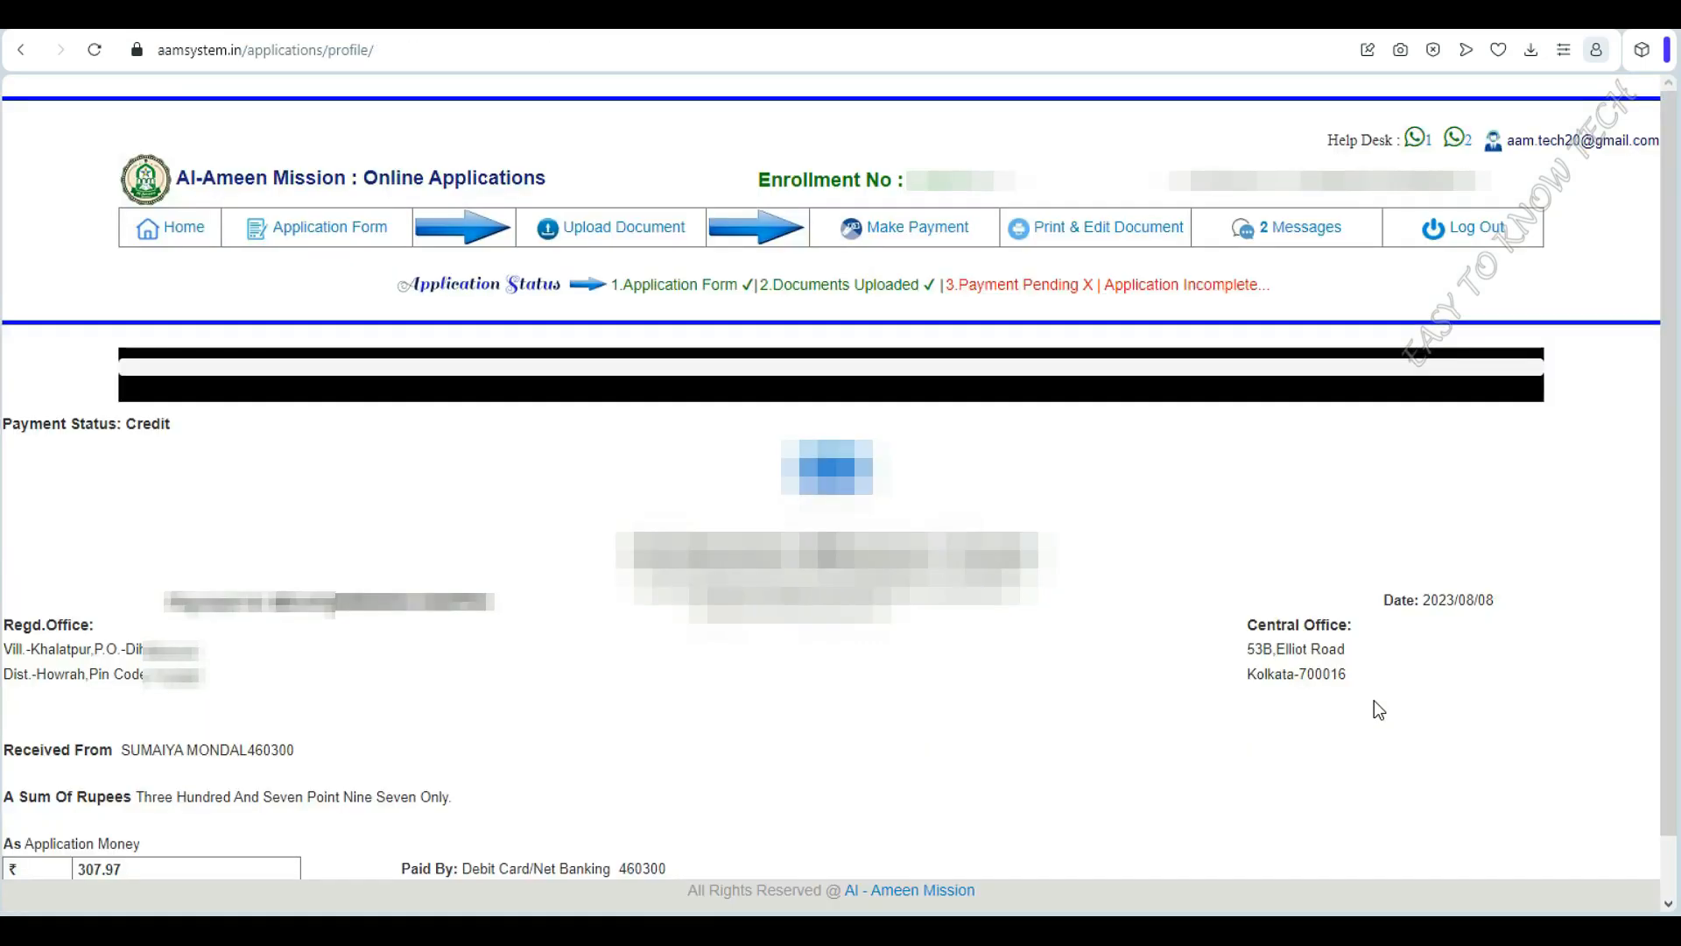
# Print the money receipt for the ₹300 fee
pyautogui.scroll(-1, 1195, 671)
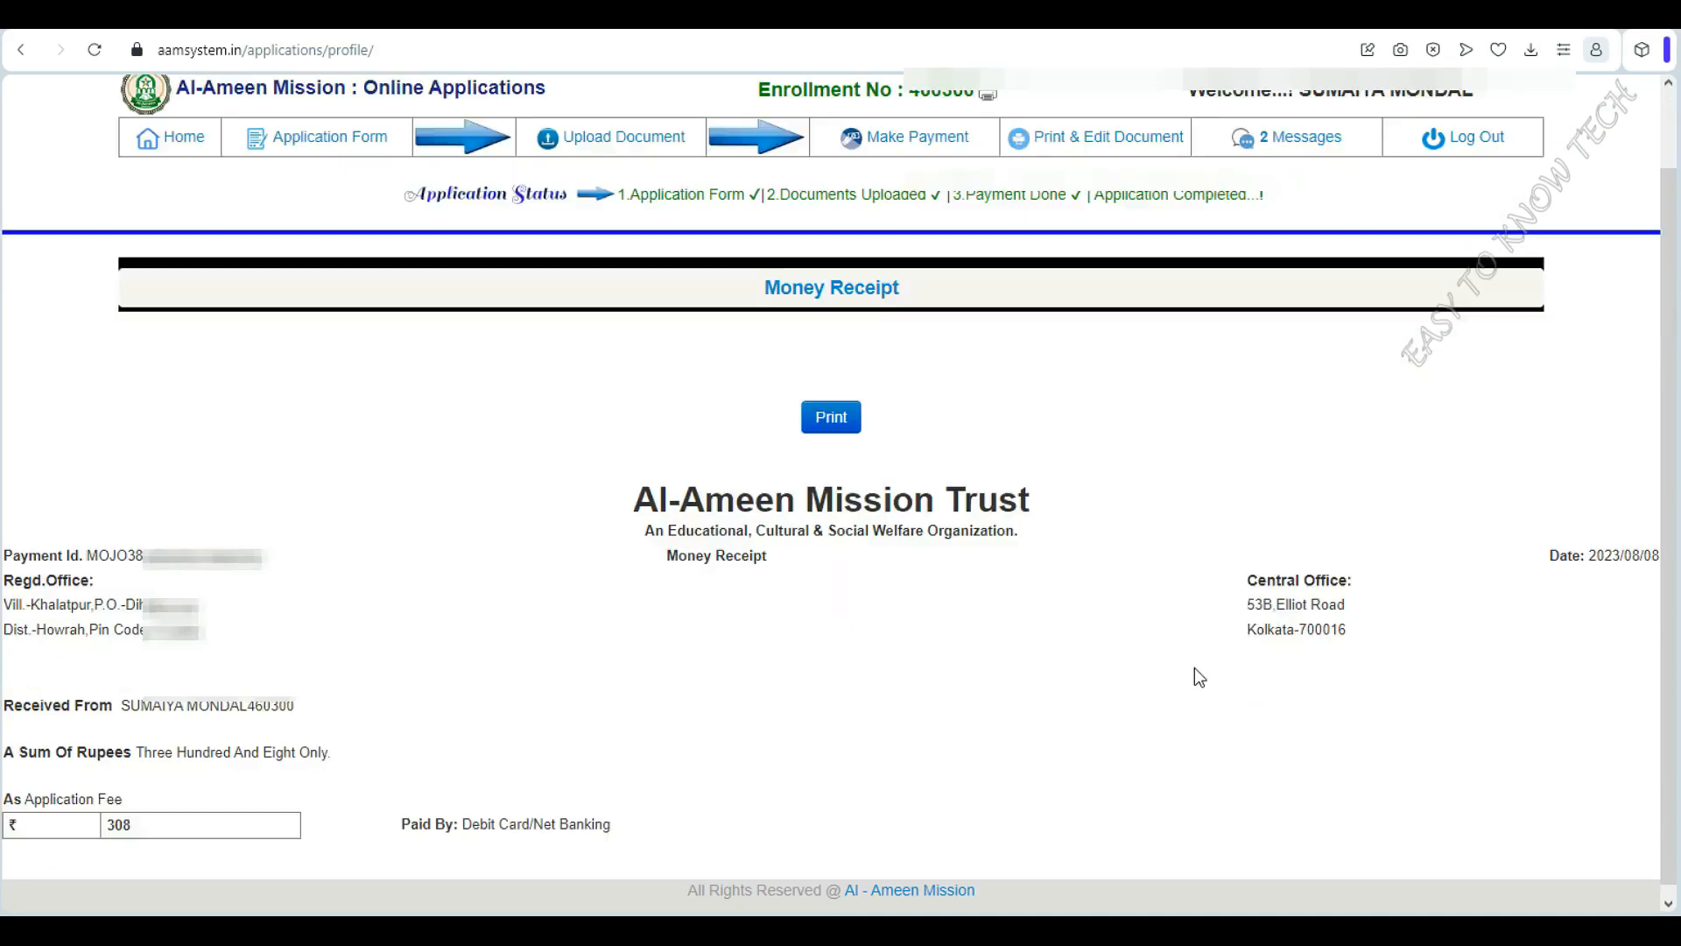
pyautogui.click(832, 410)
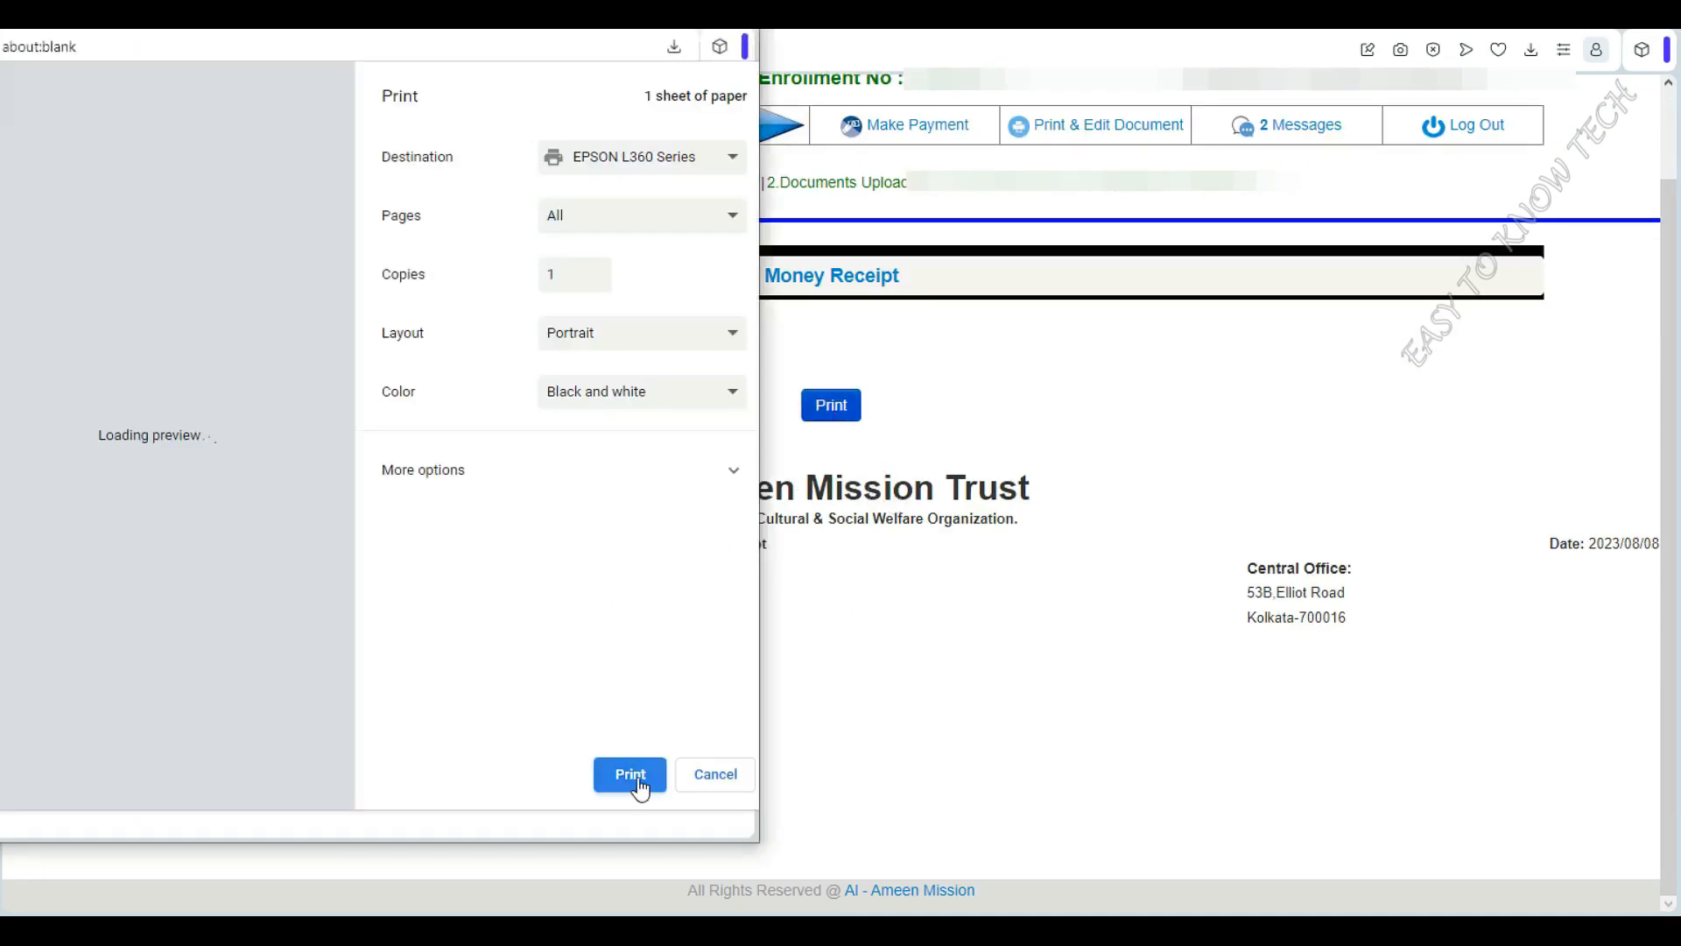
pyautogui.click(631, 777)
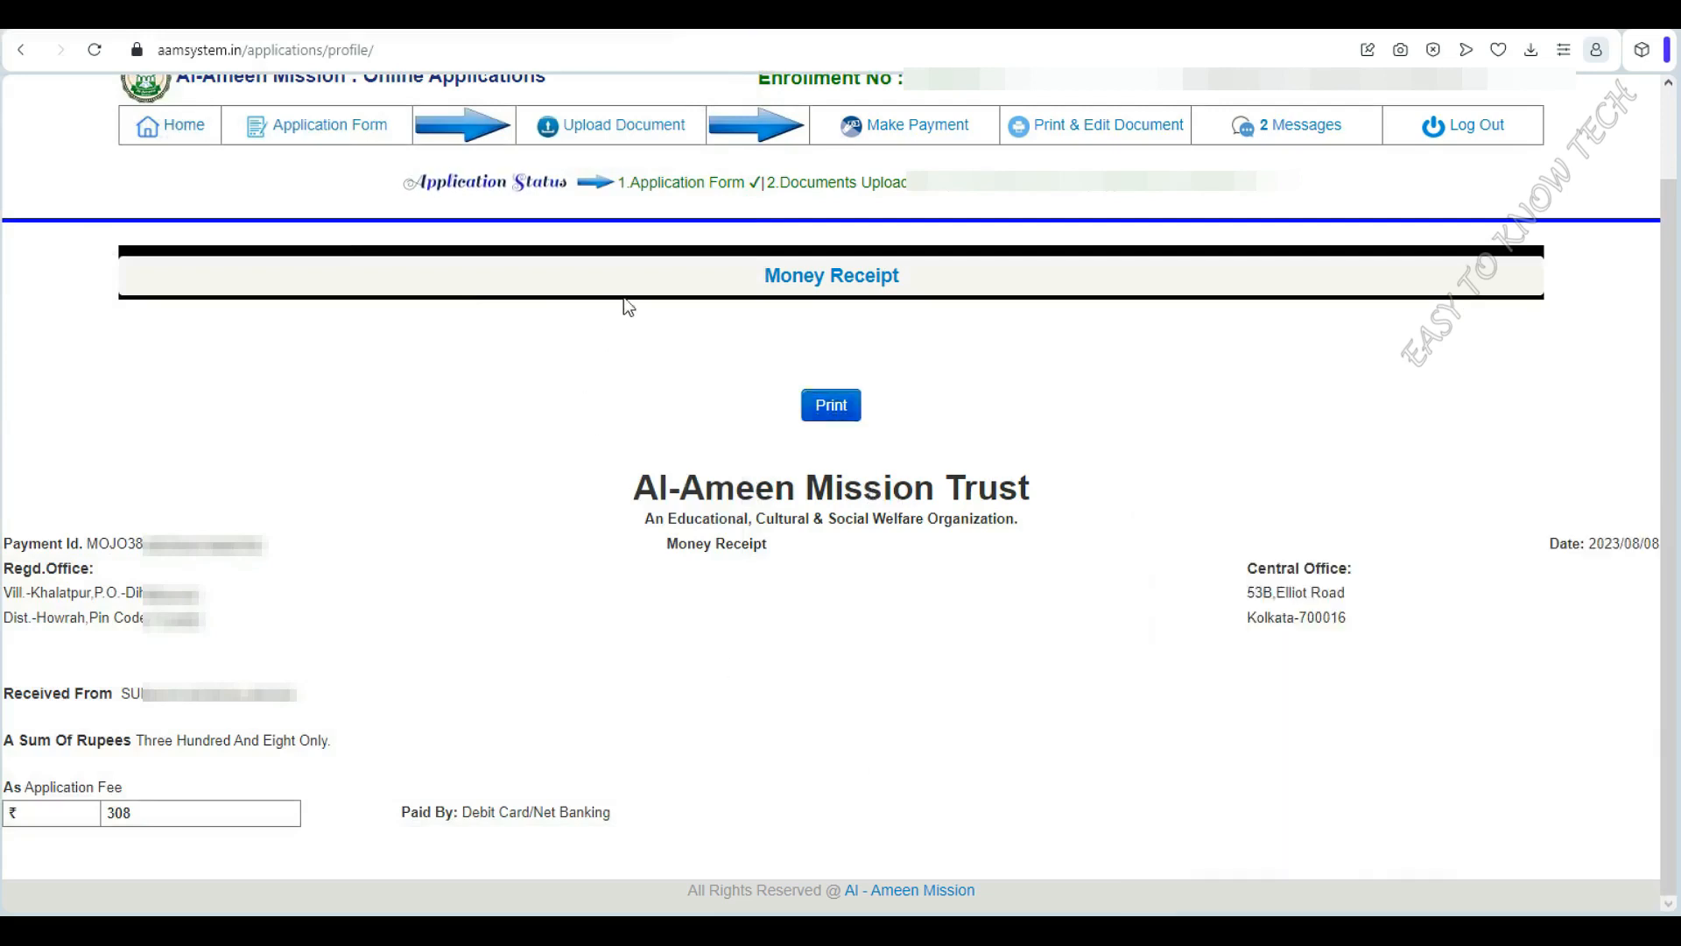
# Print the application form, then view the Guideline & Syllabus page for Classes V–IX
pyautogui.moveTo(1089, 138)
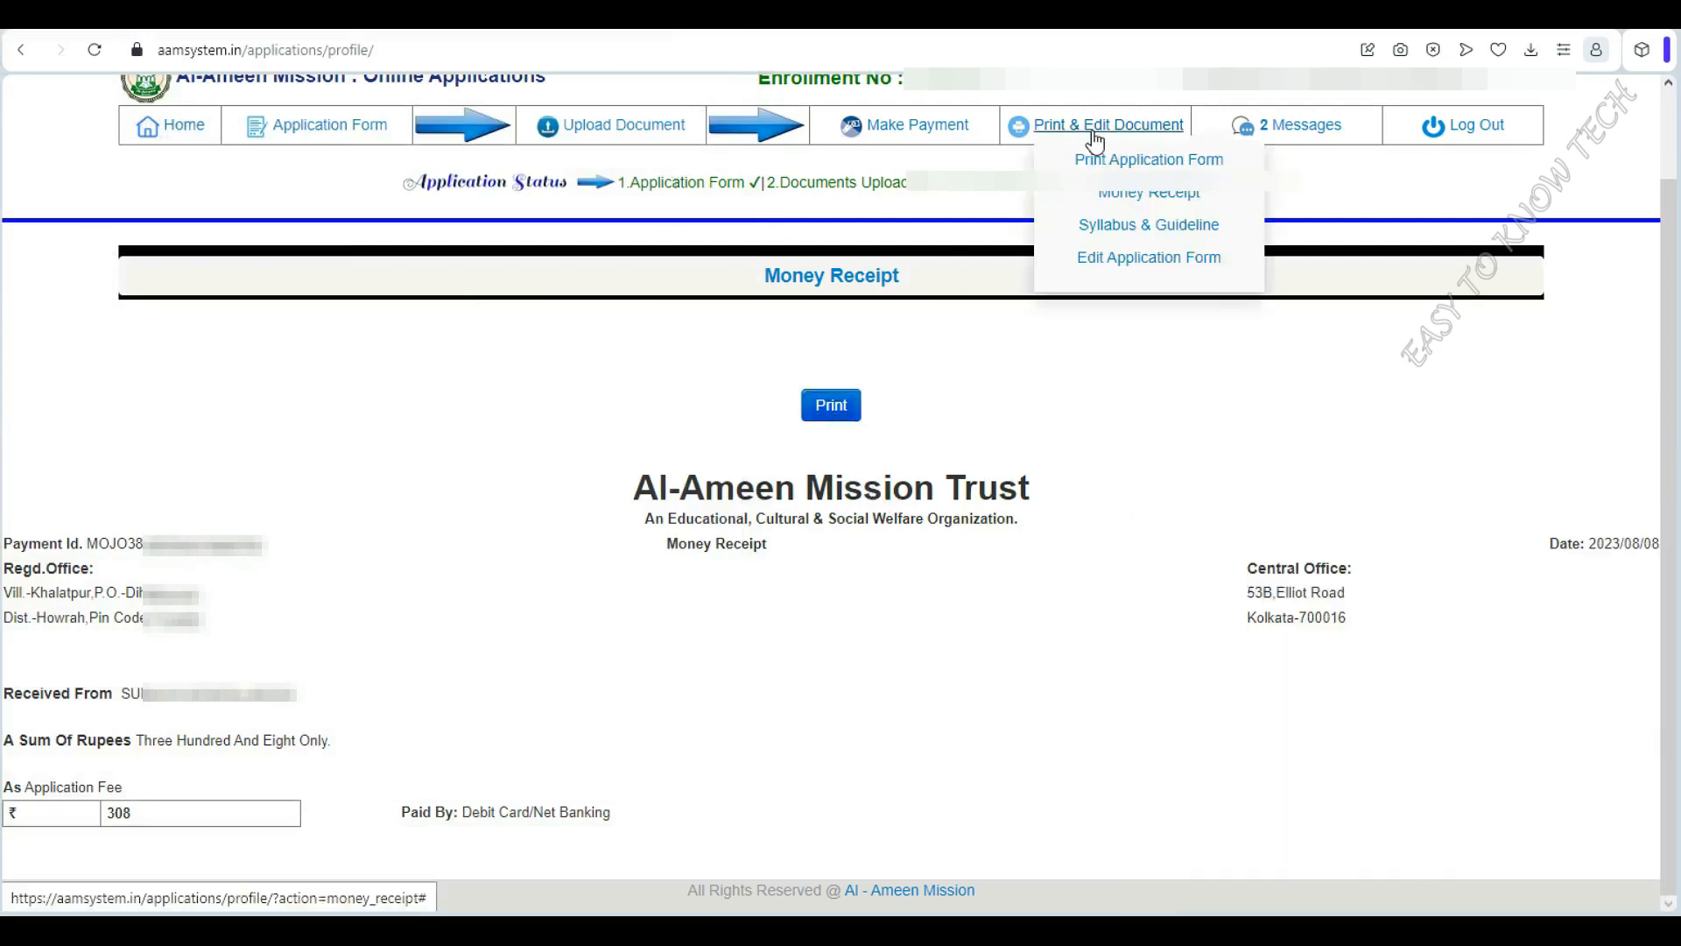
pyautogui.click(1157, 161)
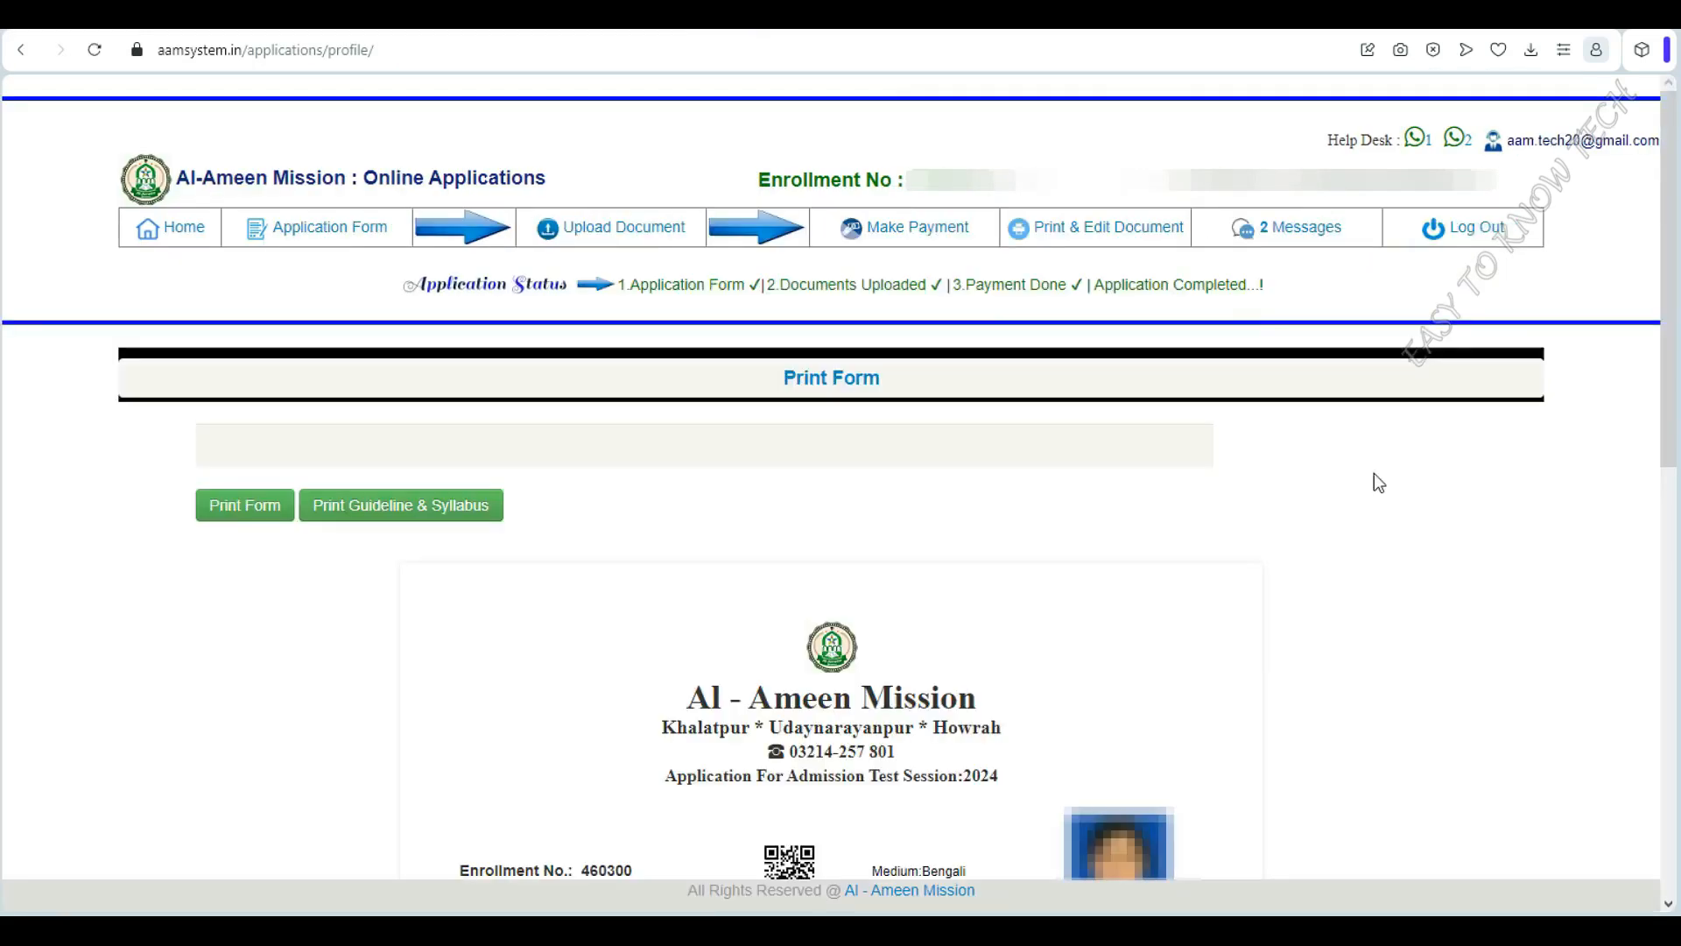
pyautogui.click(240, 506)
pyautogui.click(616, 343)
pyautogui.click(604, 764)
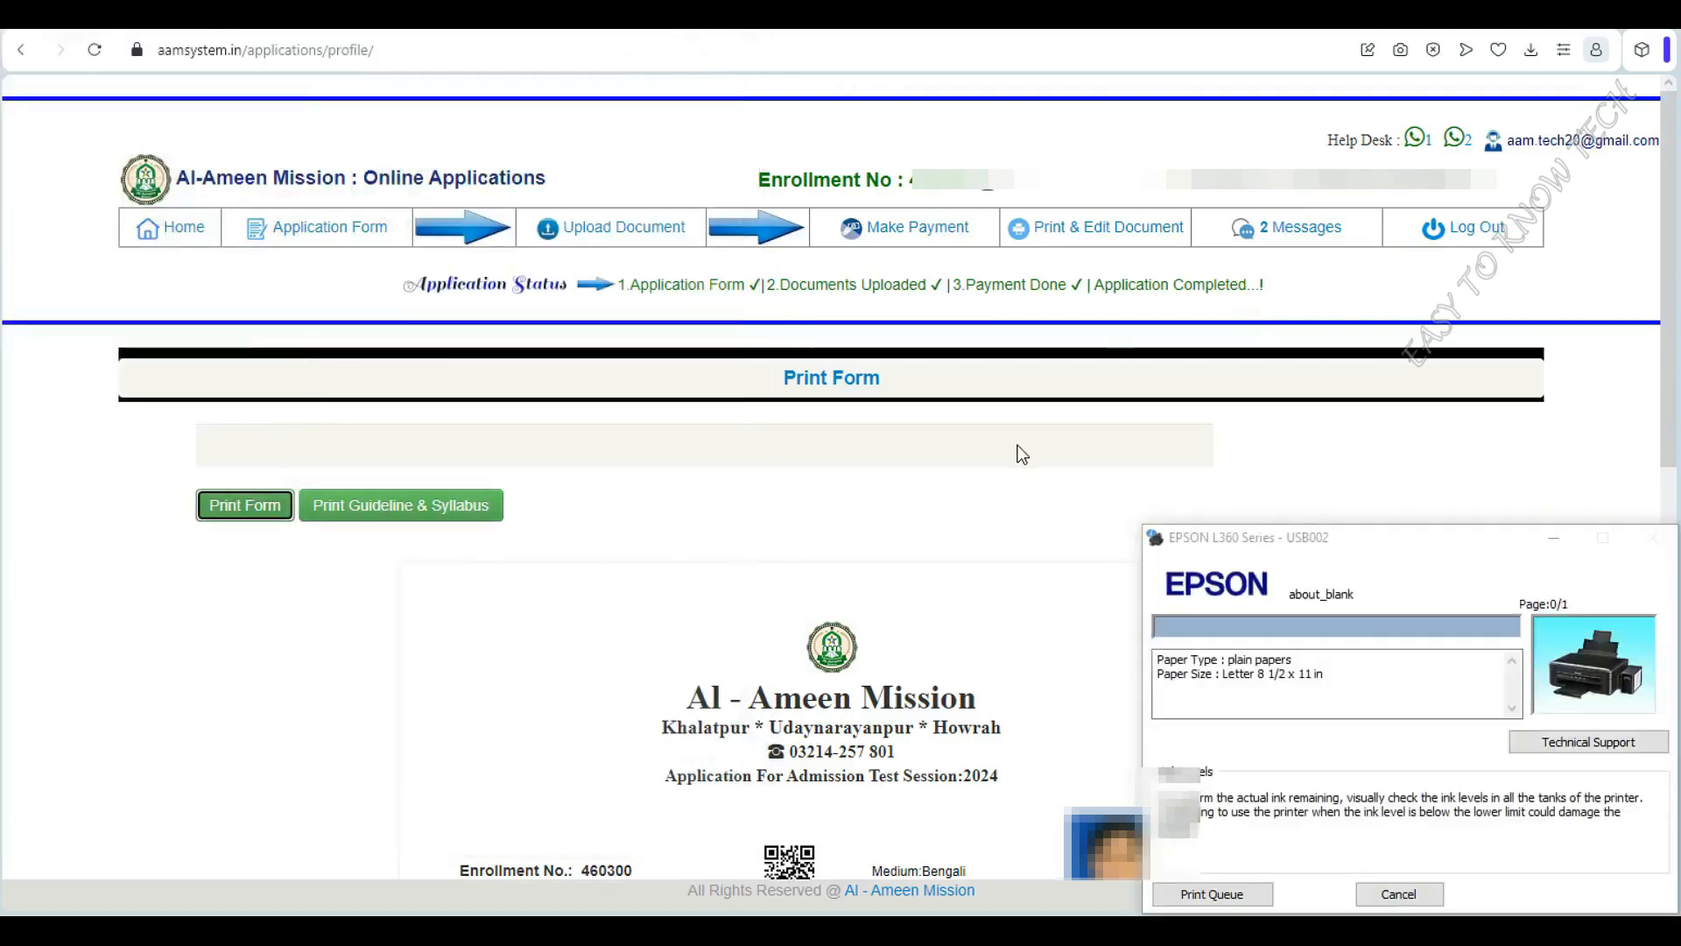
pyautogui.click(1136, 328)
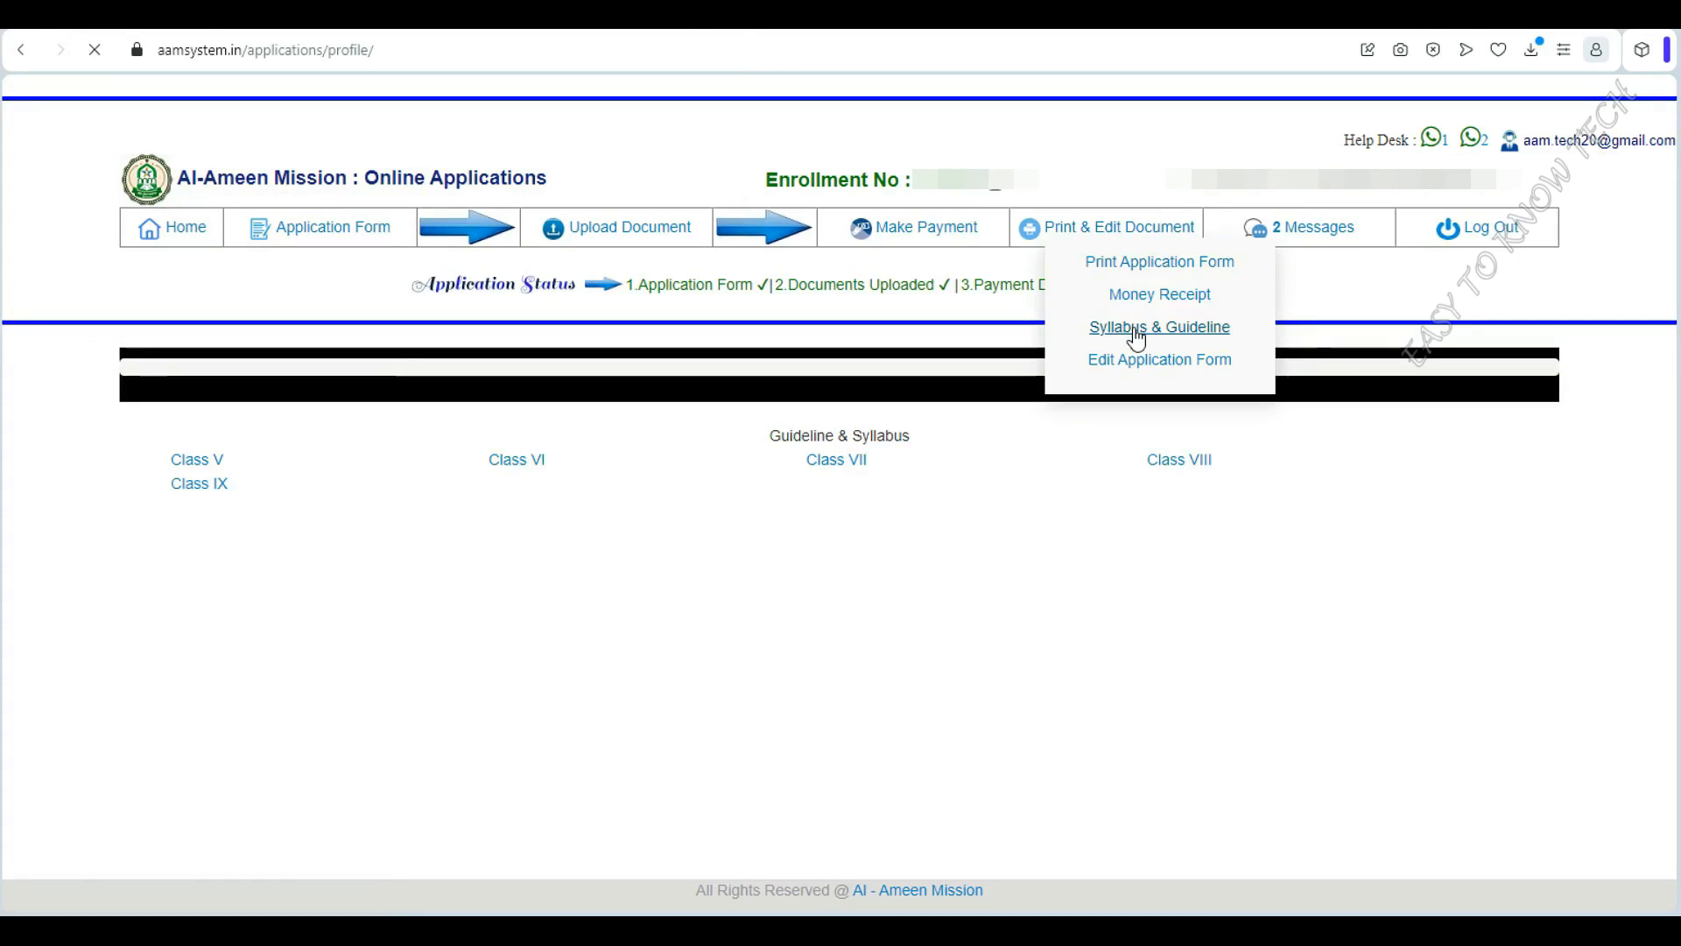